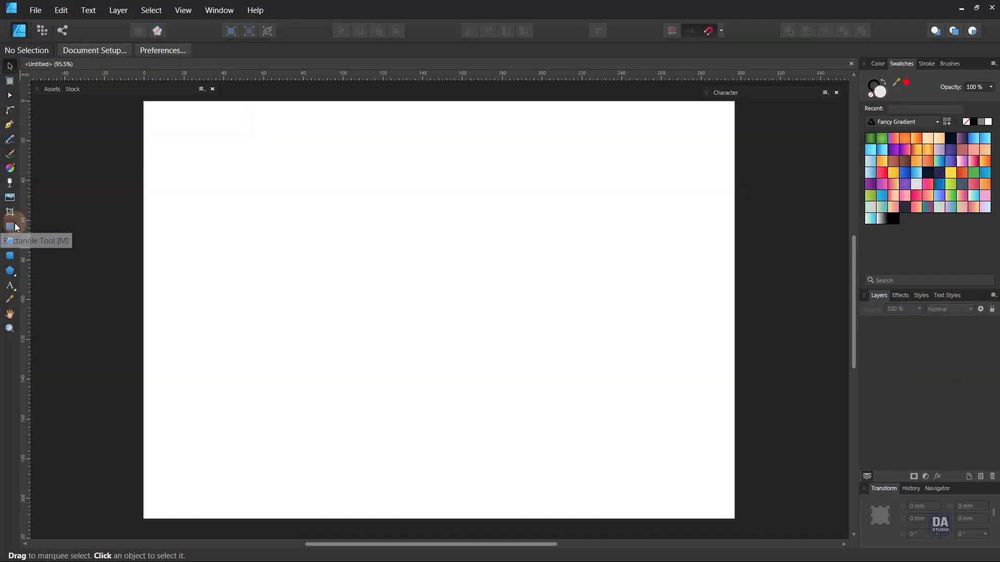
- Draw a page-sized rectangle filled near-black with 21% noise as the background
click(9, 227)
drag(144, 102, 733, 517)
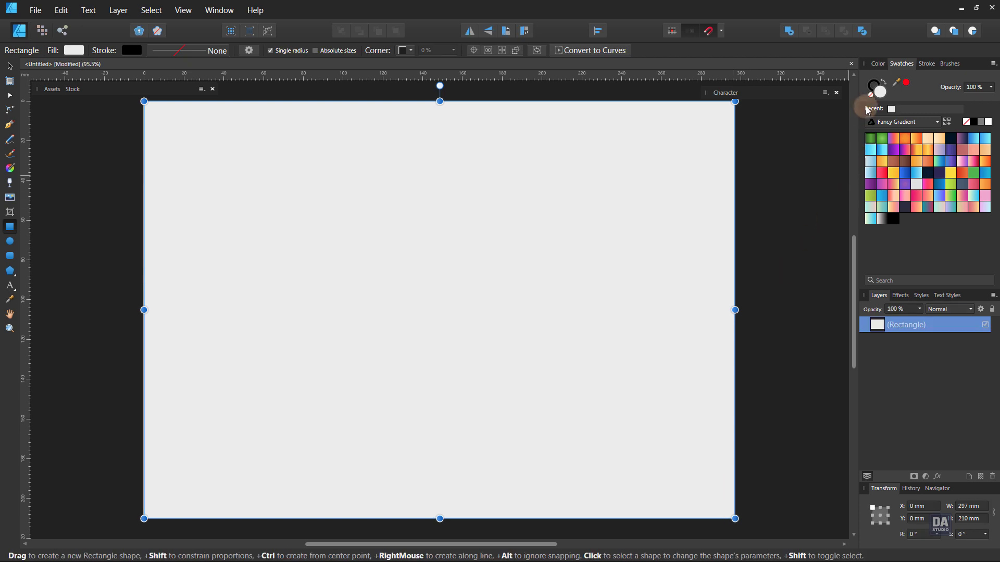
click(877, 63)
drag(922, 133, 907, 108)
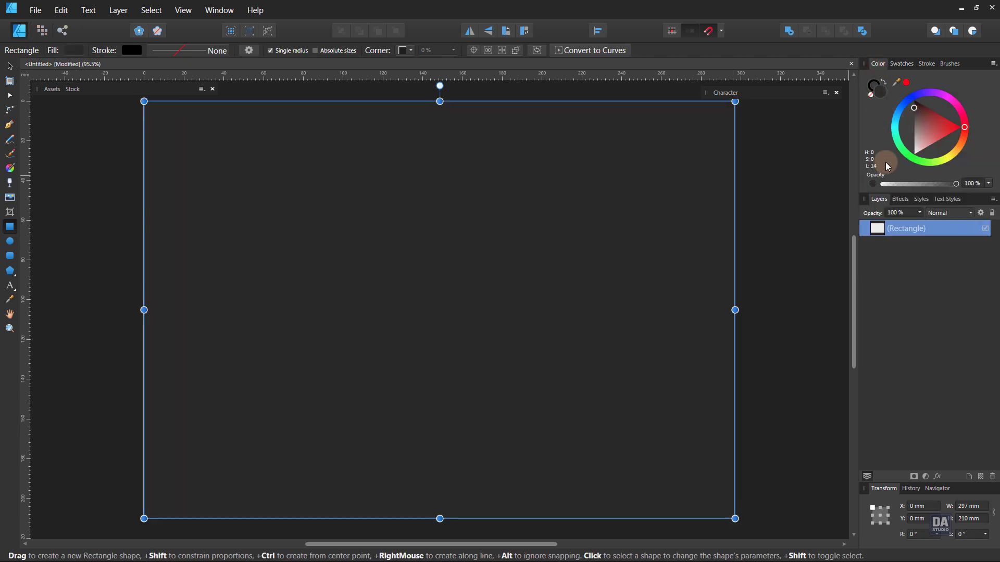
click(872, 183)
drag(881, 183, 898, 183)
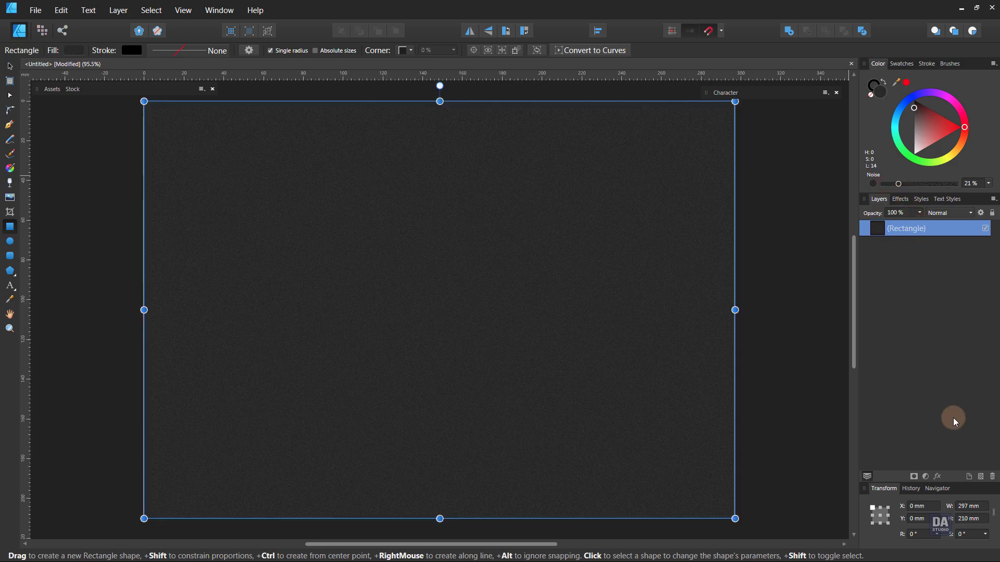
click(793, 292)
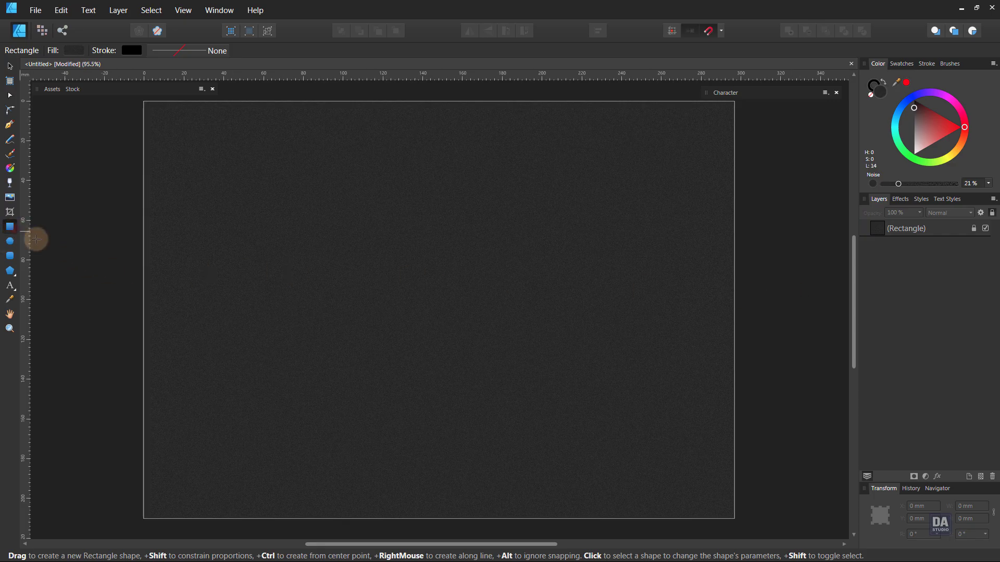
- Draw a white rounded square of about 104 mm at page centre with softened corners
click(12, 258)
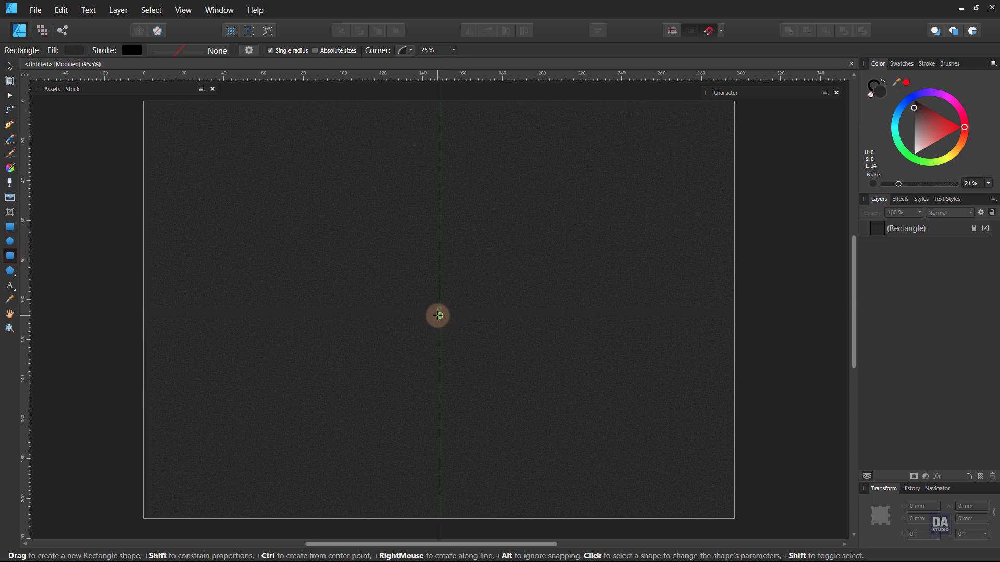
drag(440, 310, 525, 417)
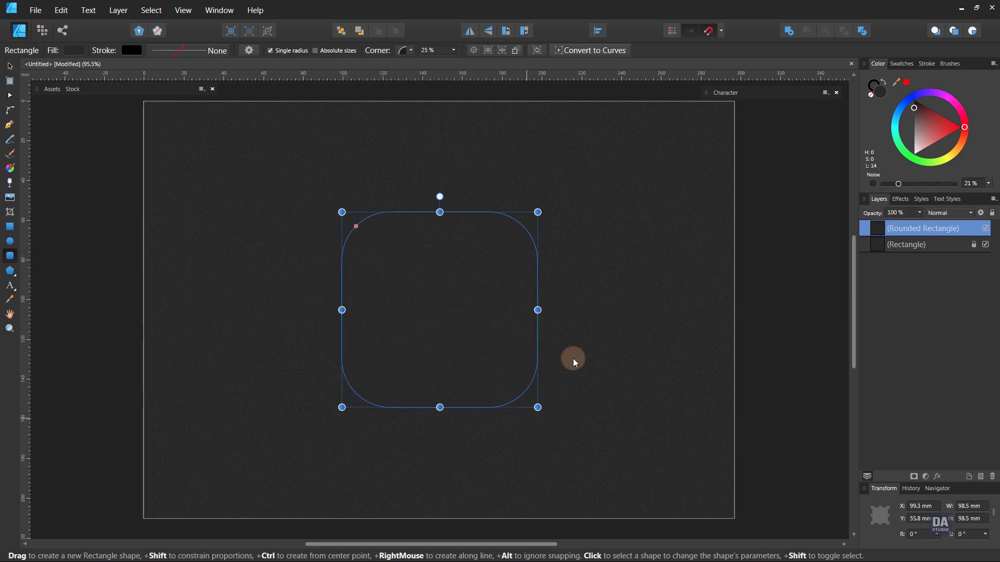
drag(917, 151, 912, 165)
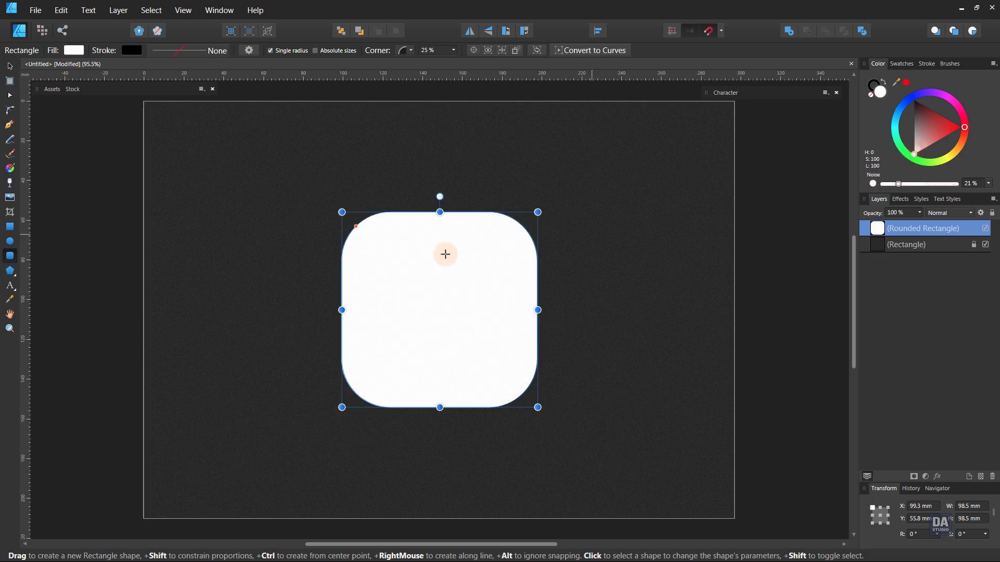
drag(353, 225, 342, 215)
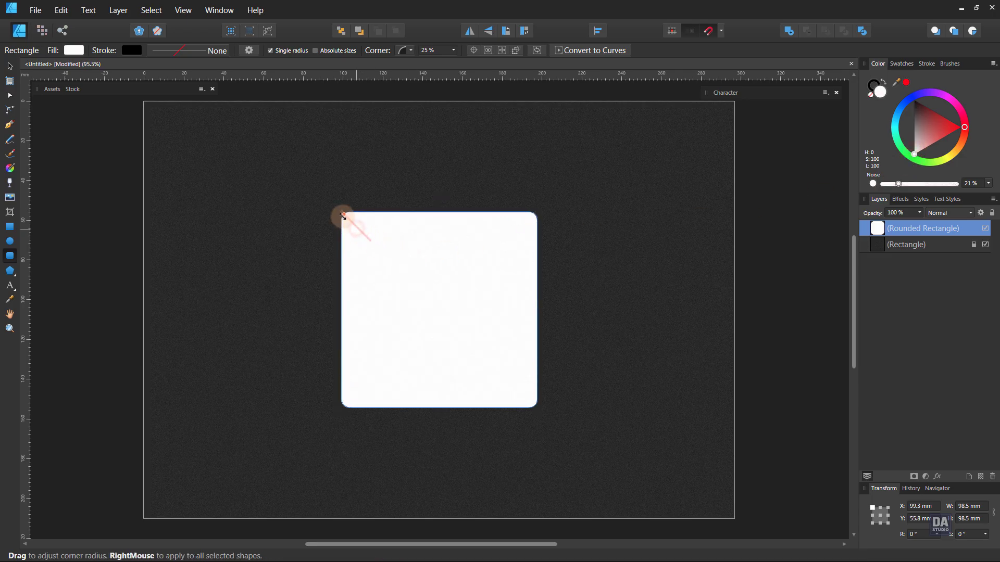
click(551, 272)
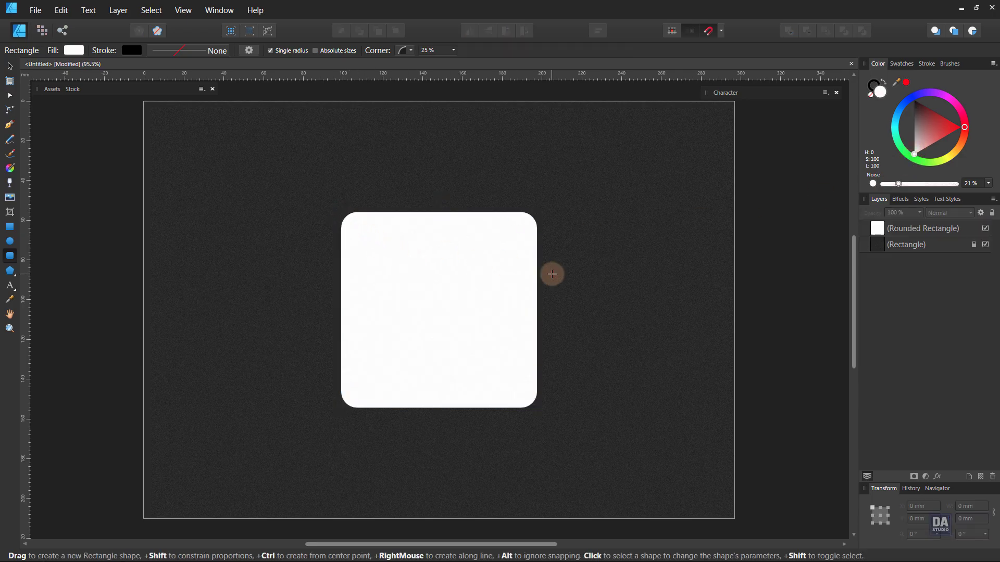
click(534, 286)
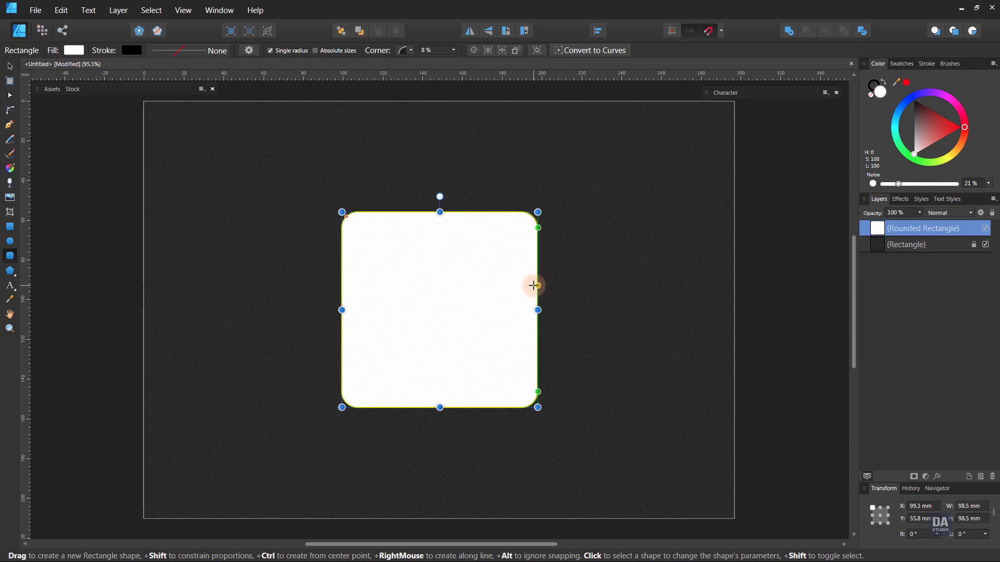
drag(538, 211, 538, 205)
click(569, 270)
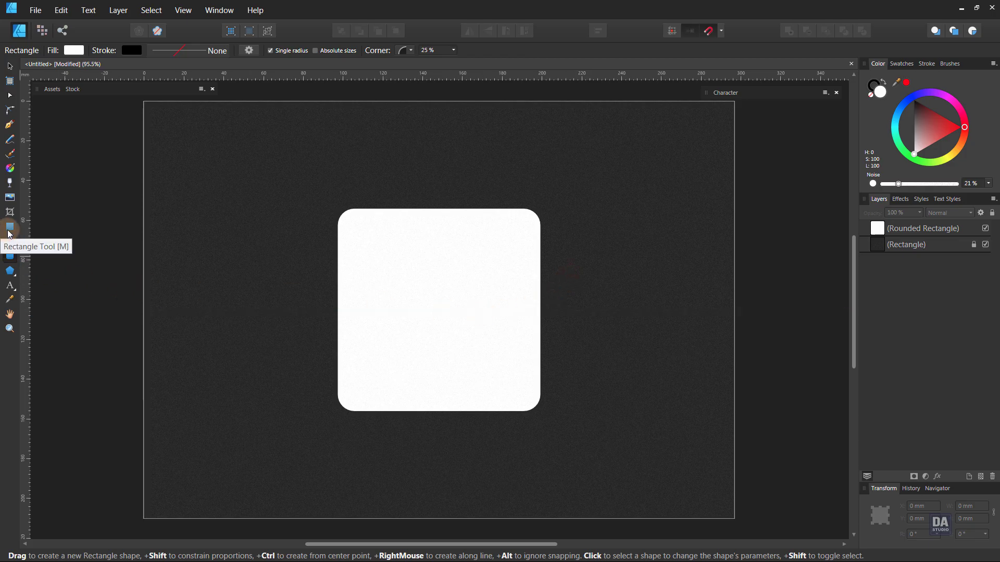
- Draw a rectangle over the square's top half with a horizontal orange-to-yellow gradient
mouse_move(321, 209)
mouse_down()
mouse_move(483, 316)
mouse_move(552, 322)
mouse_up()
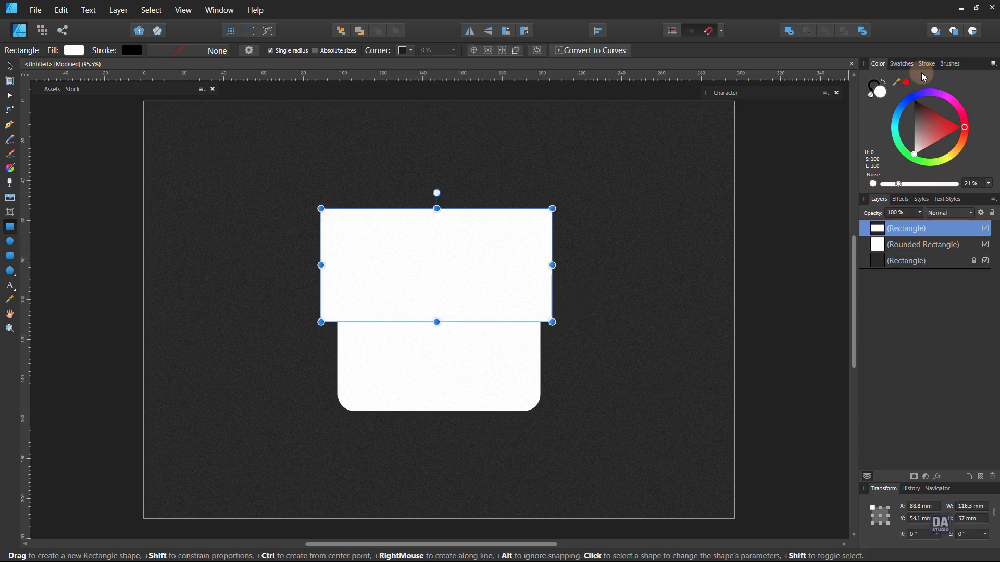
click(901, 64)
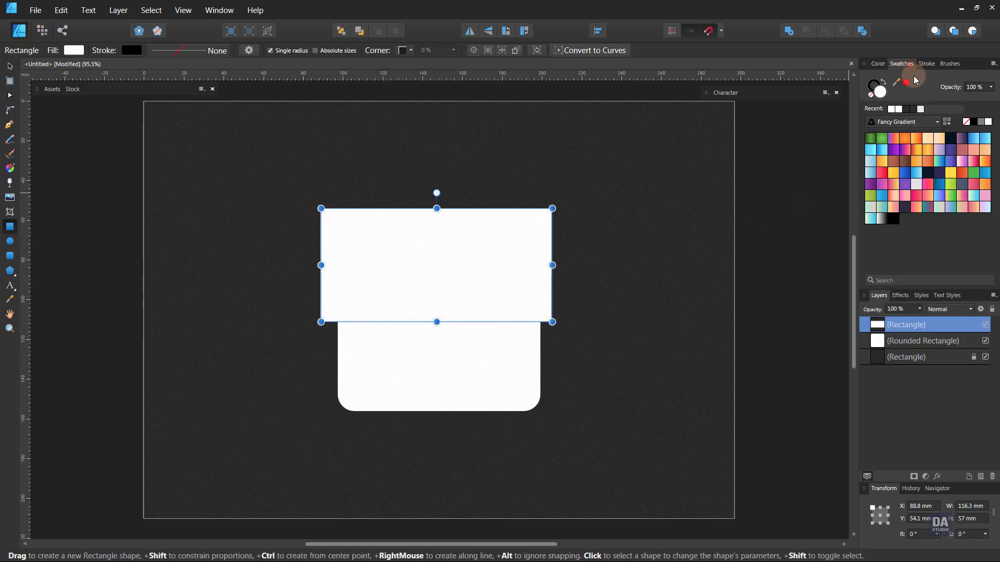
click(986, 189)
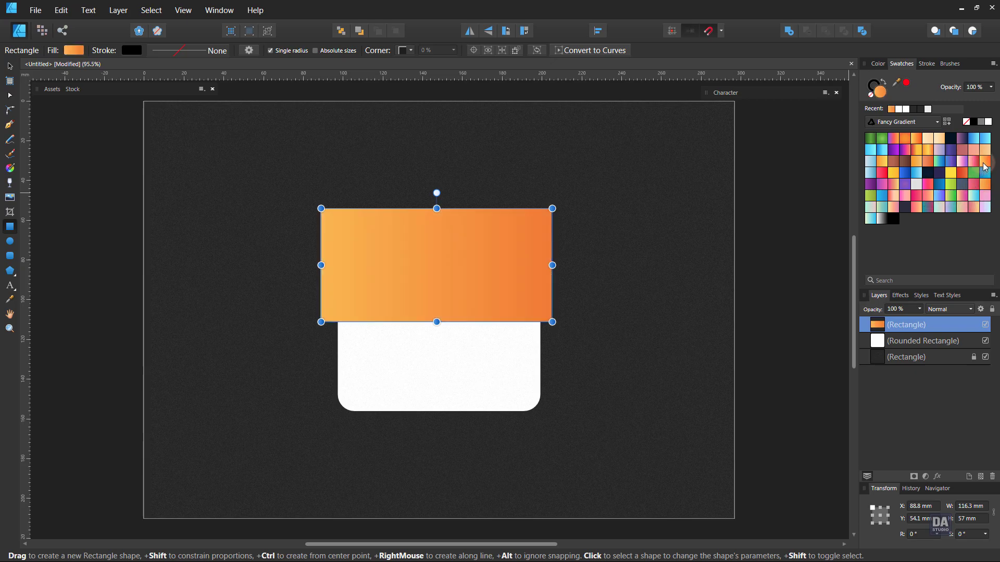
click(984, 165)
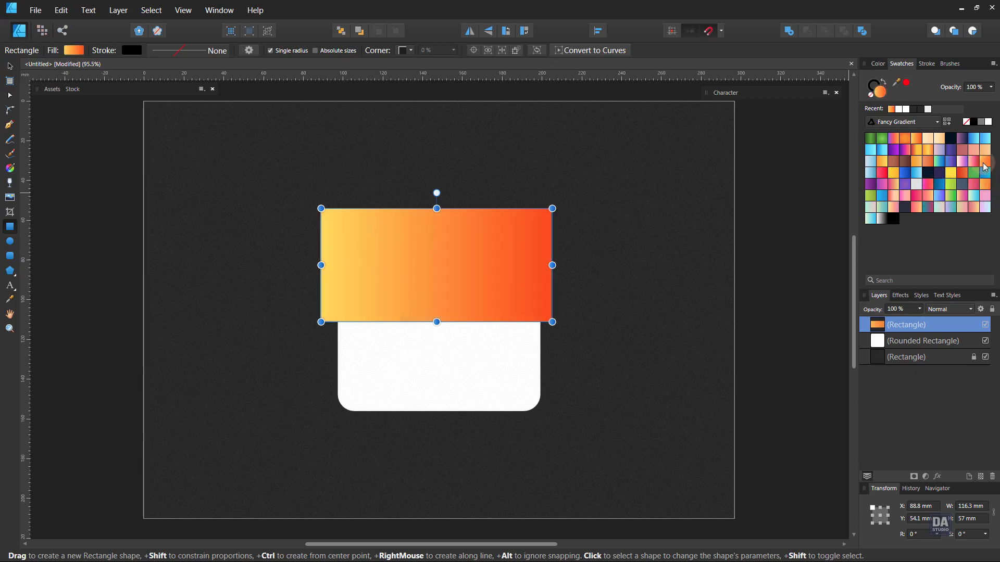
click(9, 169)
drag(260, 277, 489, 279)
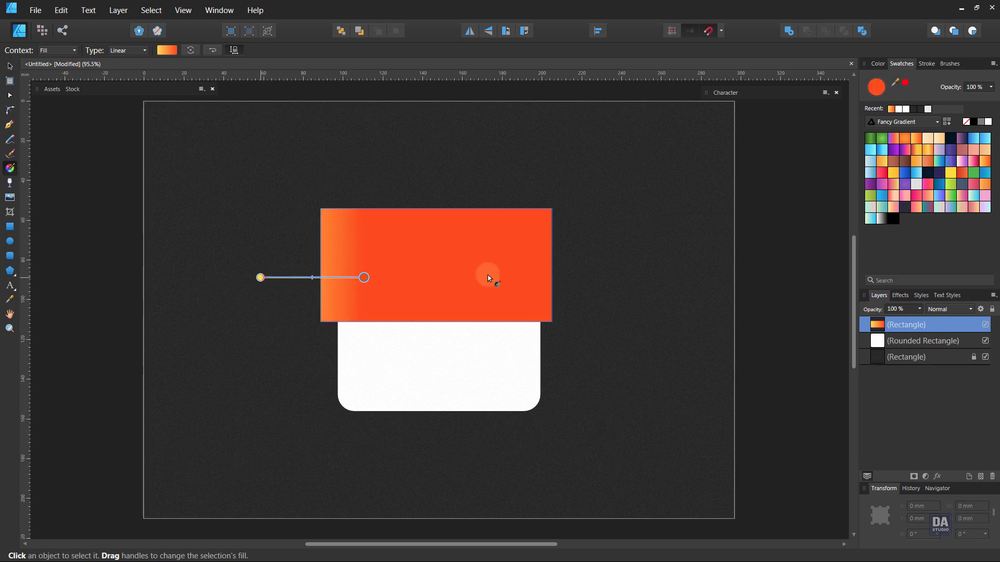
drag(614, 278, 233, 277)
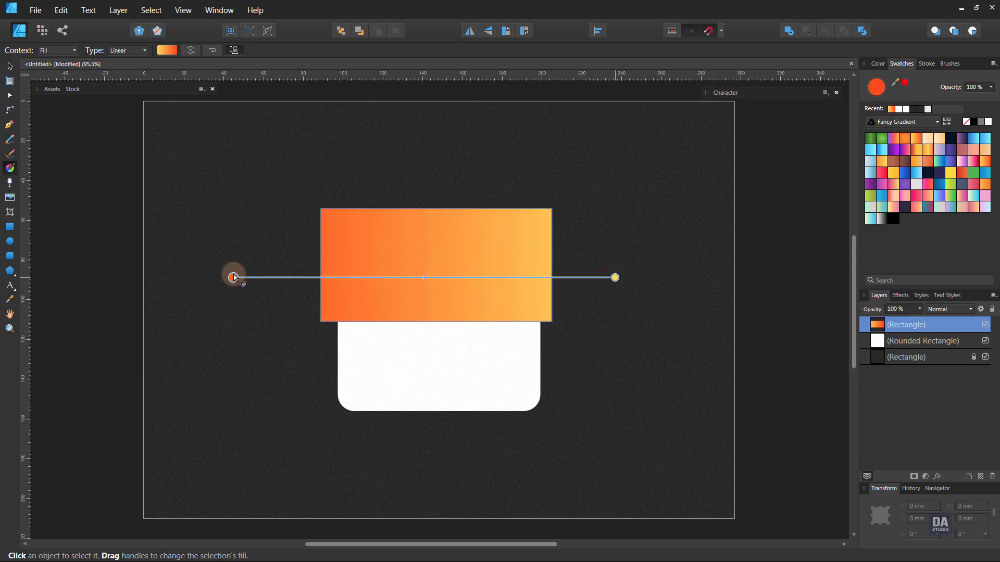
- Clip the gradient band inside the rounded square, nudge it up, and convert it to curves
click(10, 66)
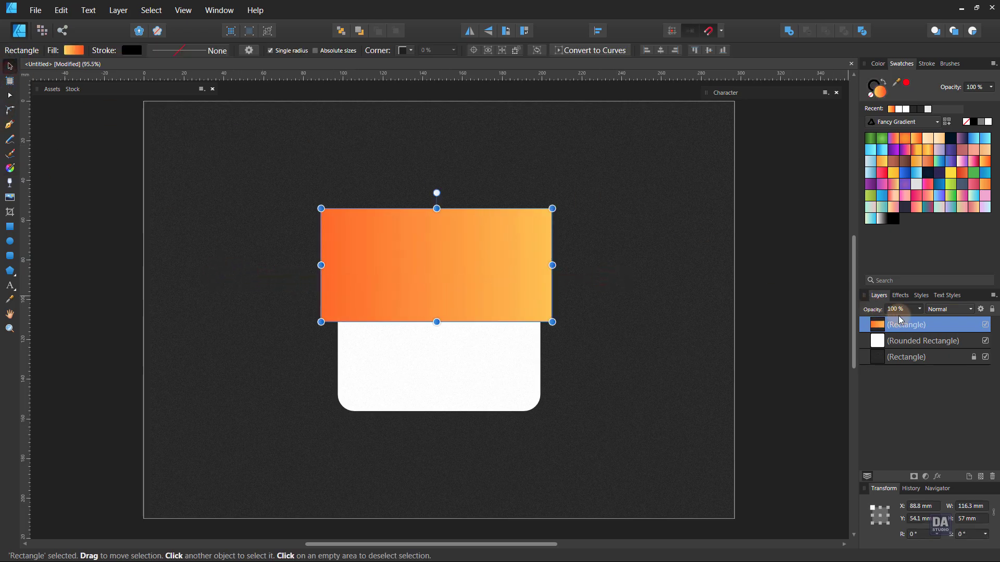
drag(900, 322, 932, 341)
click(640, 327)
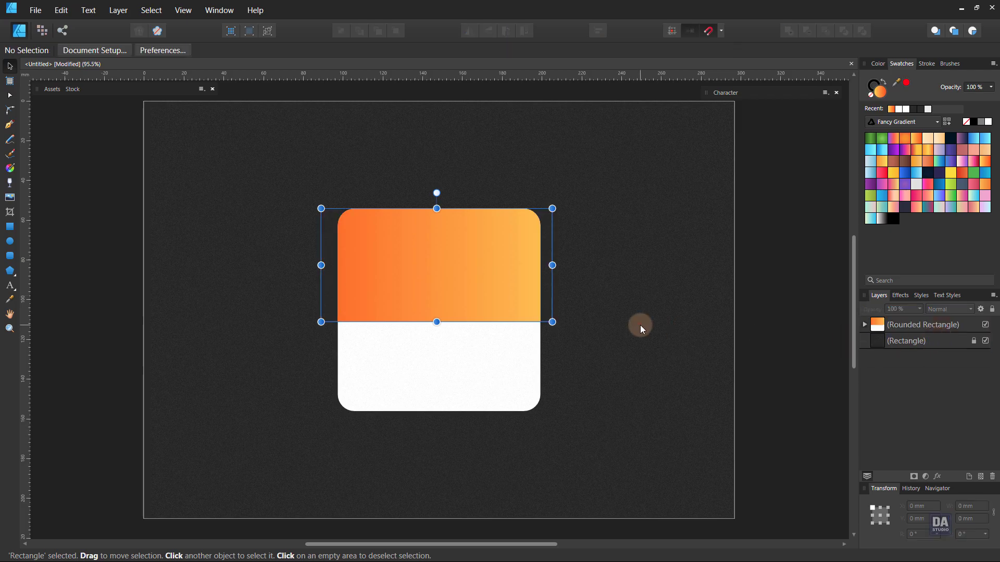
double_click(439, 303)
drag(486, 304, 486, 294)
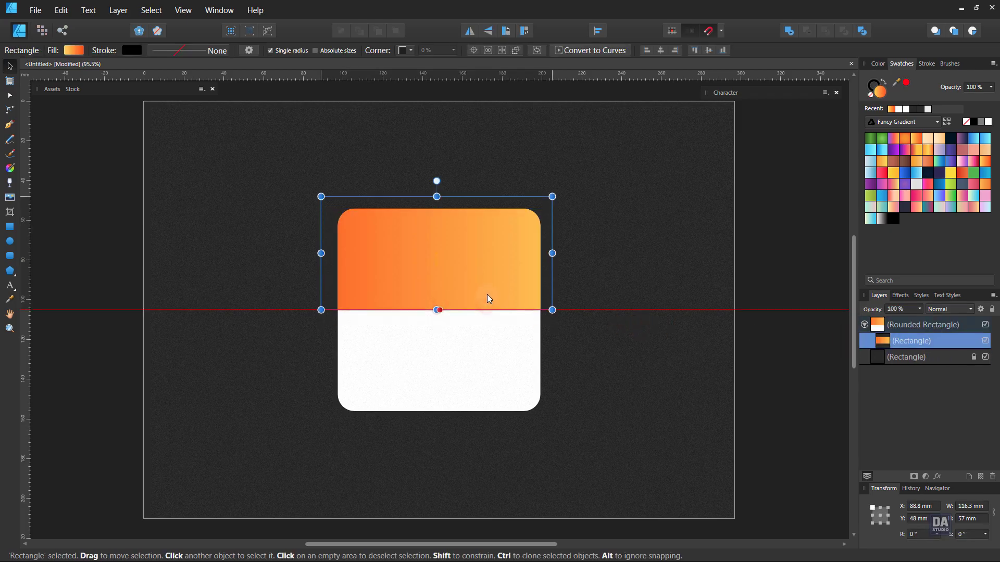
click(591, 50)
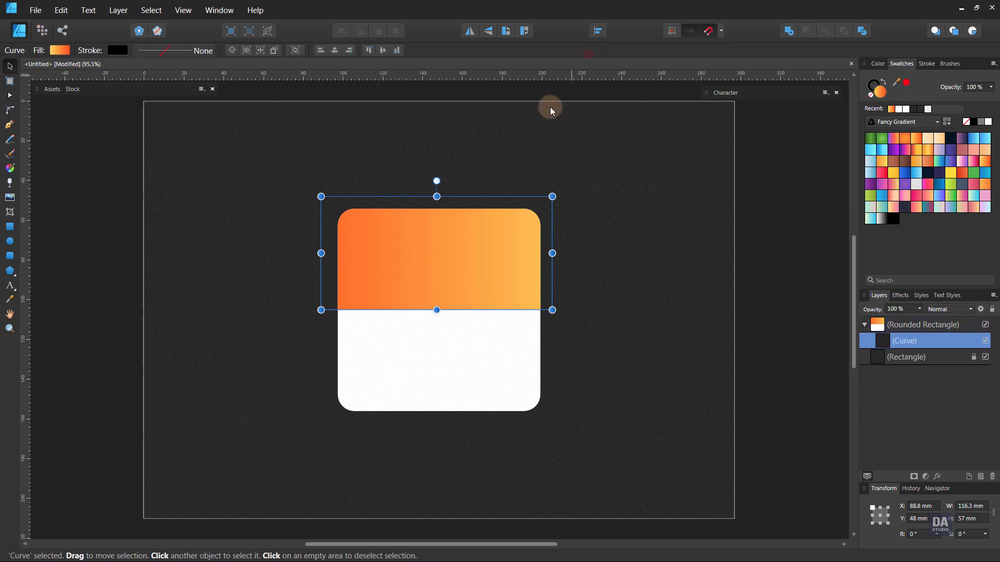
- Bend the orange band's bottom edge and handles into an S-shaped wave with the Node Tool
click(11, 96)
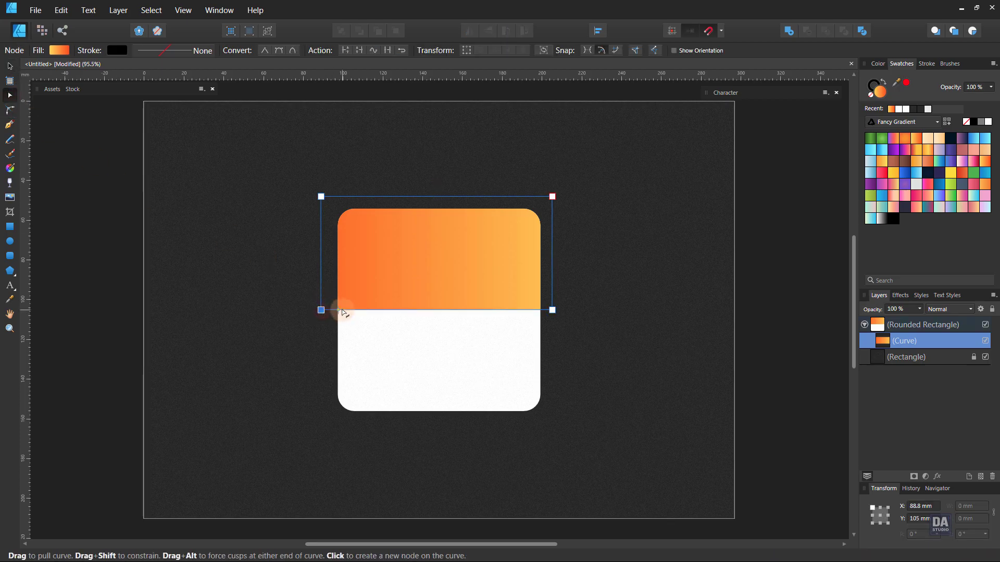
drag(343, 313, 365, 293)
drag(479, 300, 470, 326)
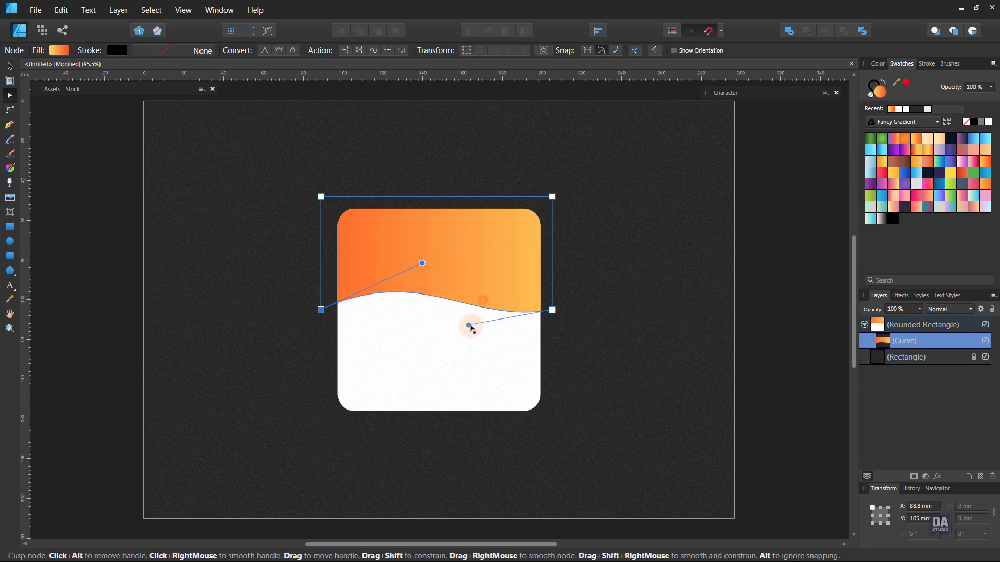
drag(422, 263, 432, 256)
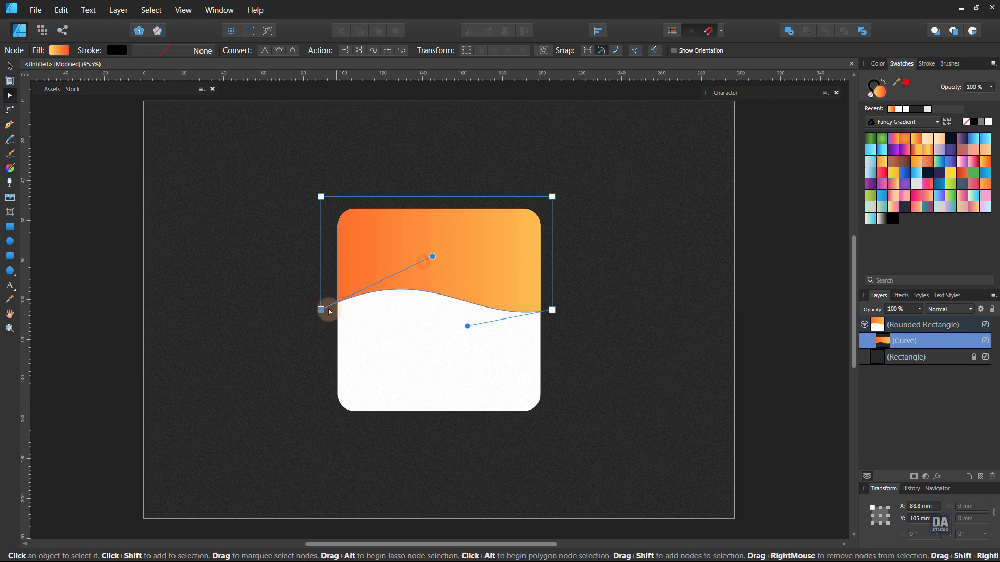
drag(321, 311, 321, 324)
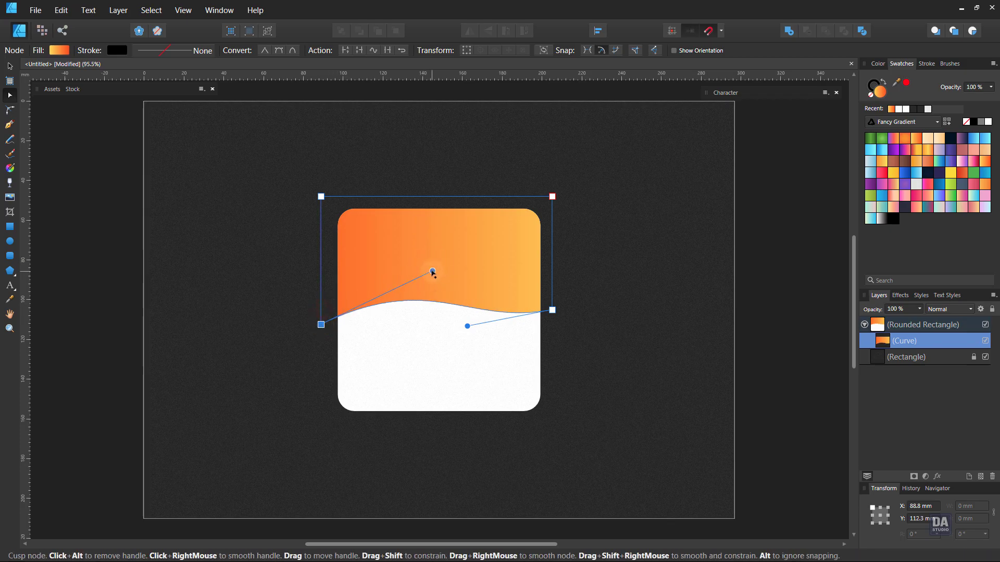
drag(432, 271, 450, 245)
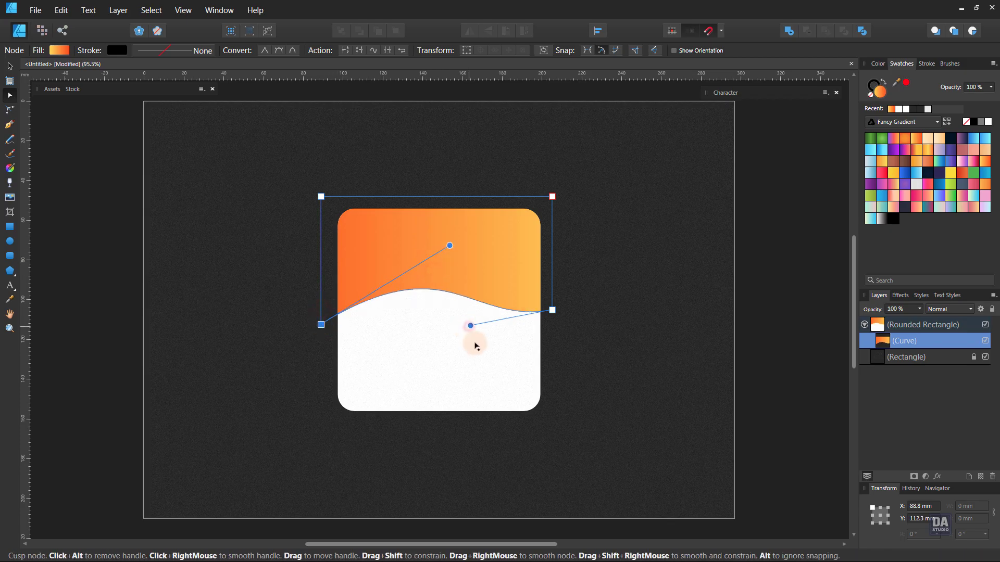
mouse_move(468, 326)
mouse_down()
mouse_move(473, 344)
mouse_move(482, 338)
mouse_up()
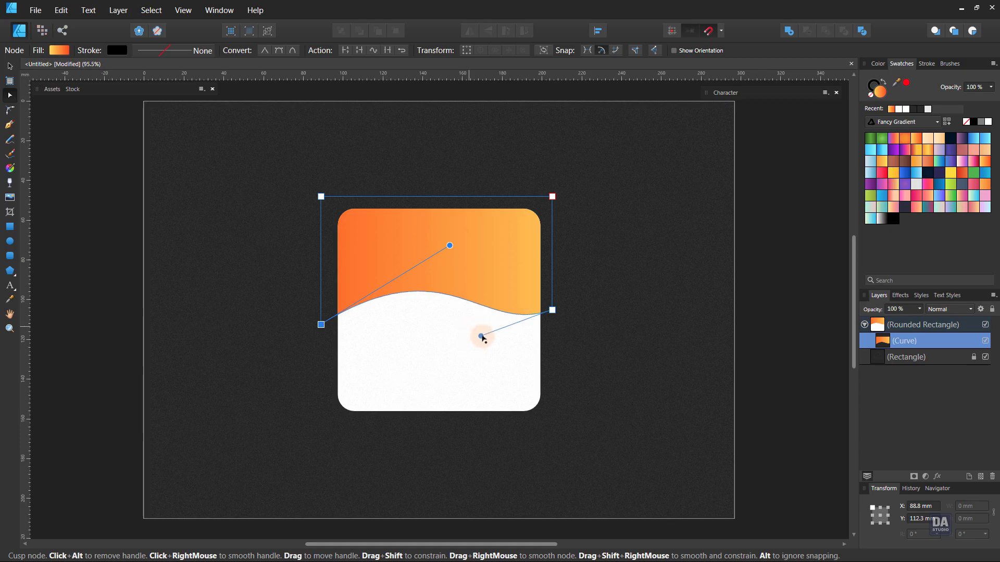
click(669, 344)
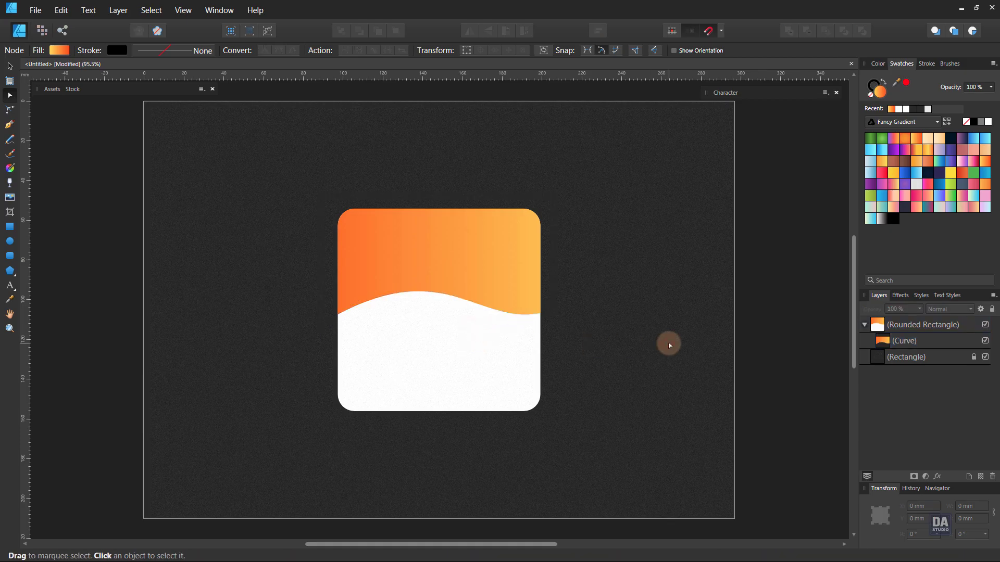
- Draw a smaller 85.2 mm white rounded square with 9% corners centred inside the card
click(10, 256)
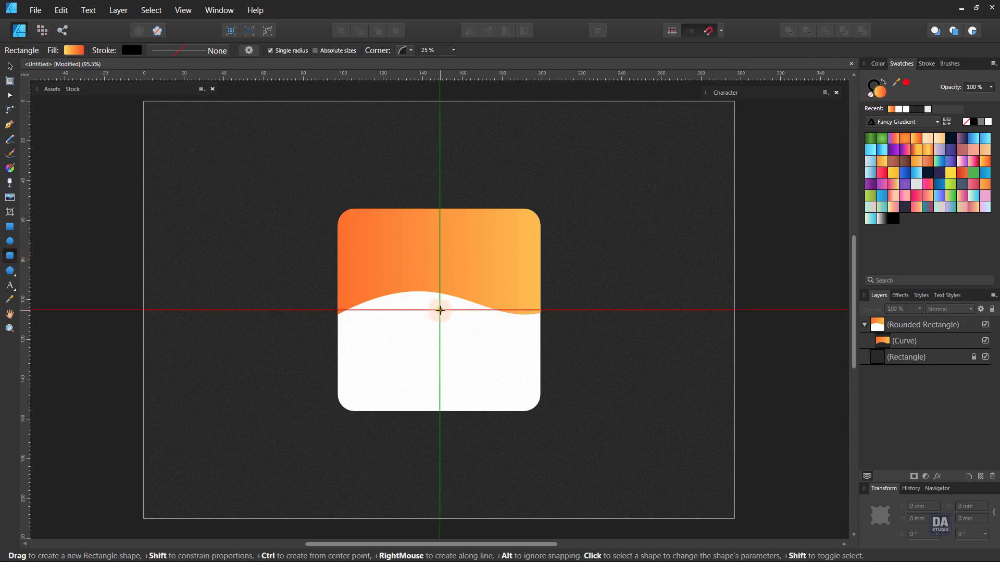
drag(440, 310, 528, 391)
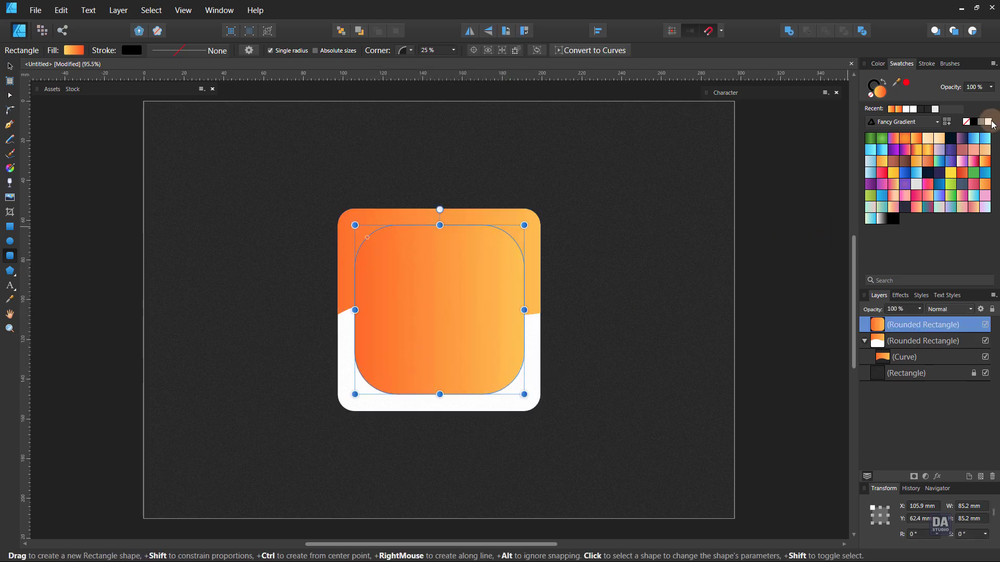
click(989, 123)
drag(367, 239, 352, 227)
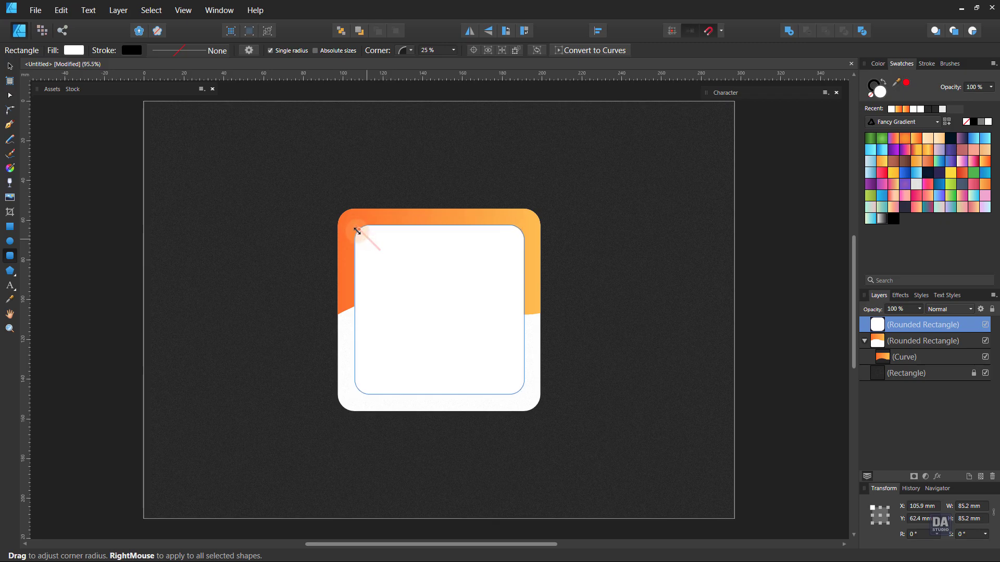
click(607, 278)
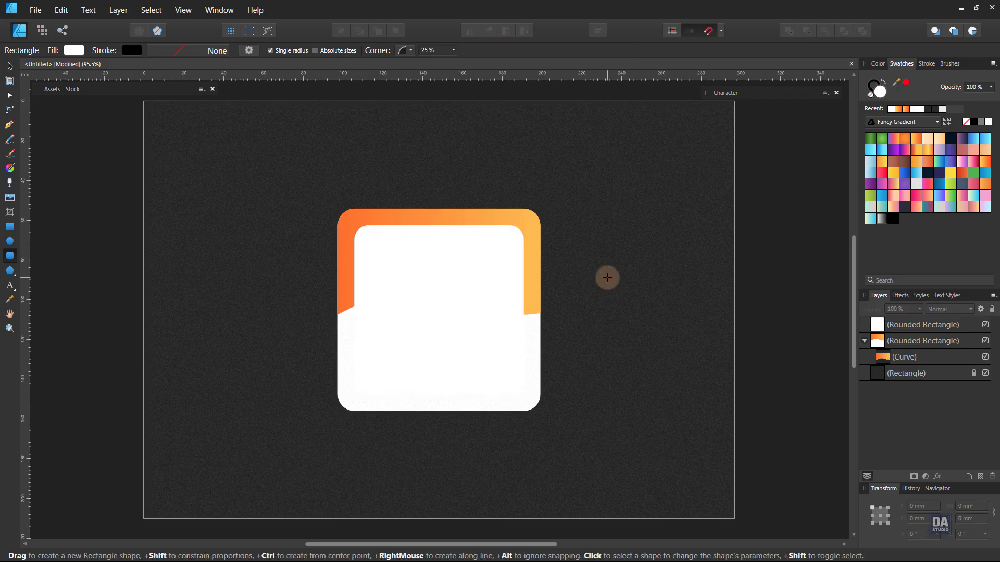
key(v)
click(458, 311)
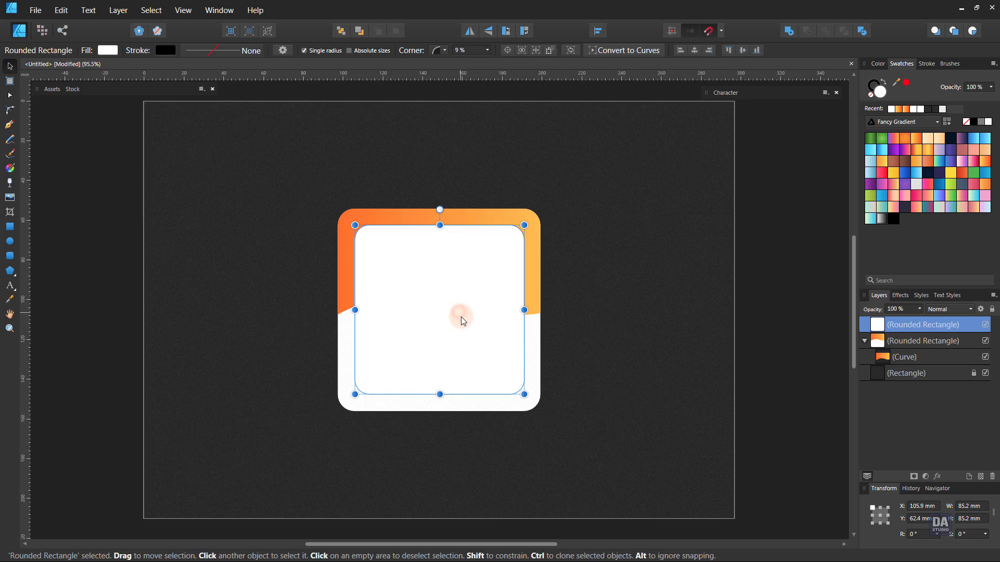
- Give the inner square an outer shadow: 49 px radius, 17.3 px offset, 270°, 31% opacity
click(937, 476)
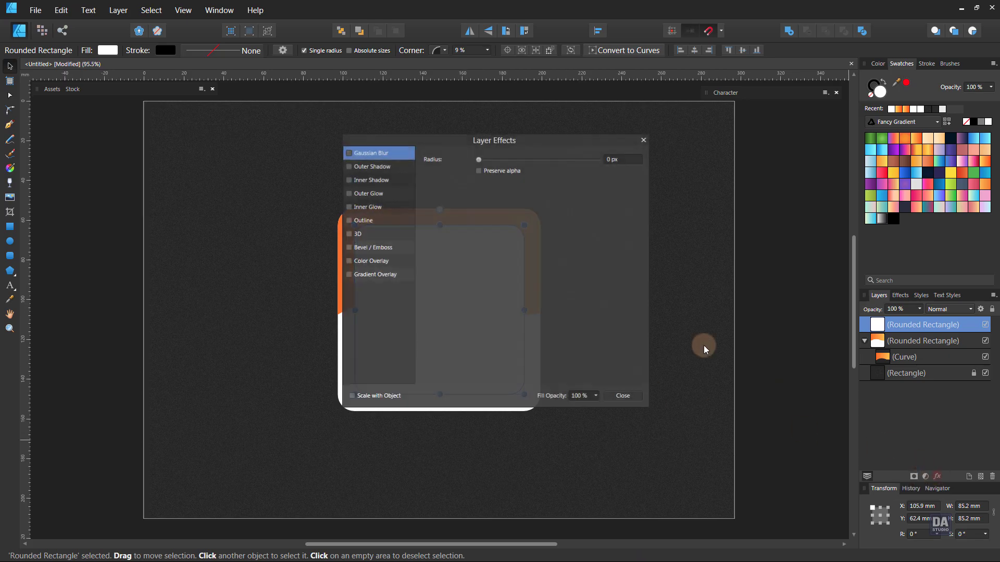
drag(517, 152, 738, 154)
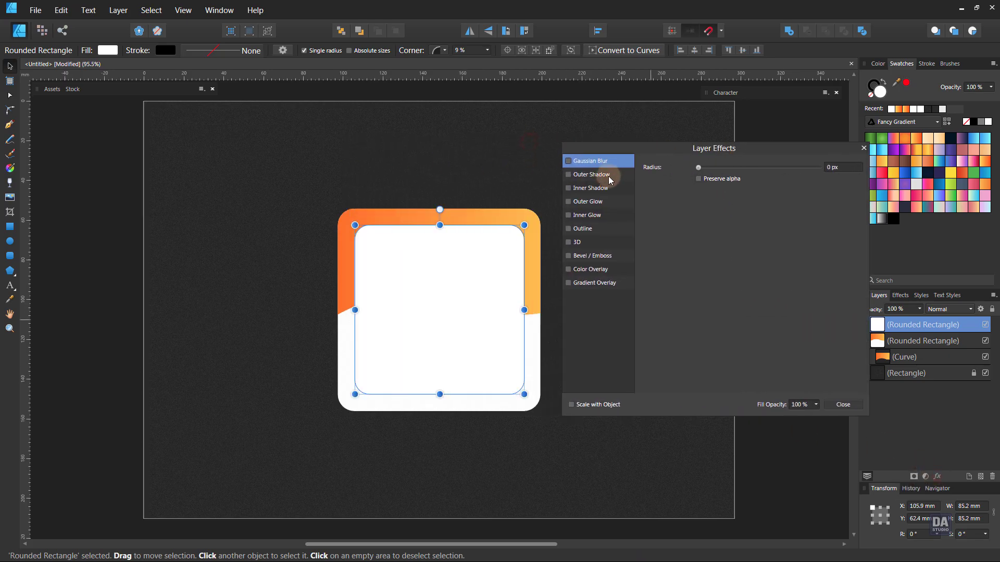
click(598, 175)
drag(698, 192, 790, 195)
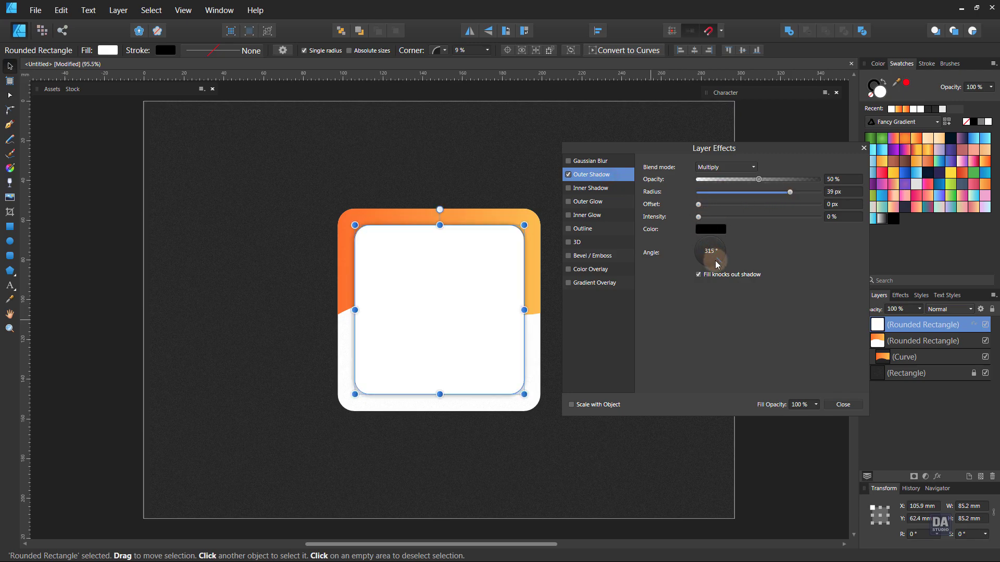
drag(717, 264, 710, 266)
mouse_move(698, 205)
mouse_down()
mouse_move(747, 204)
mouse_move(735, 179)
mouse_move(777, 205)
mouse_move(804, 192)
mouse_up()
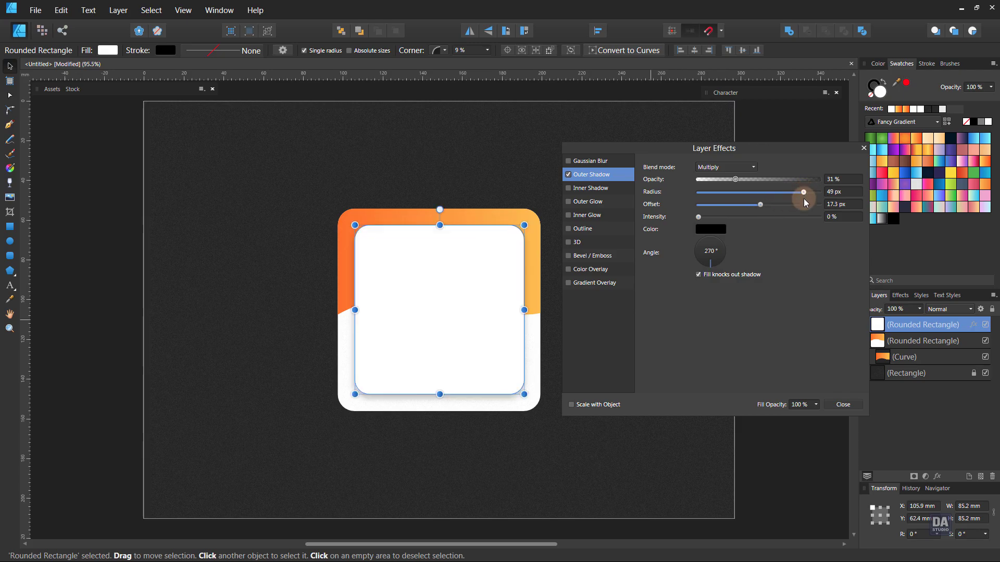
click(843, 405)
click(742, 367)
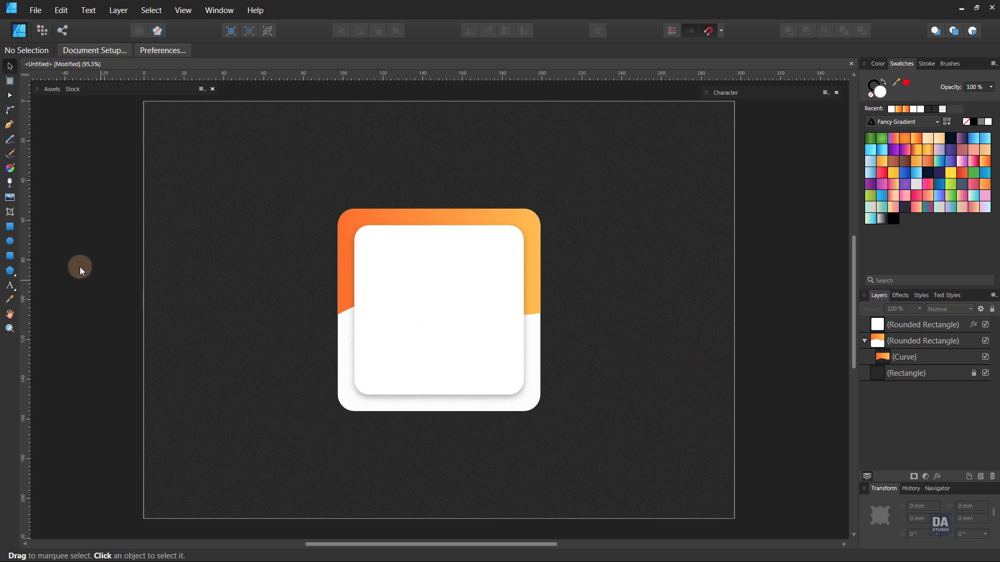
- Draw a 37.4 mm white circle straddling the card's top edge and duplicate it
click(9, 241)
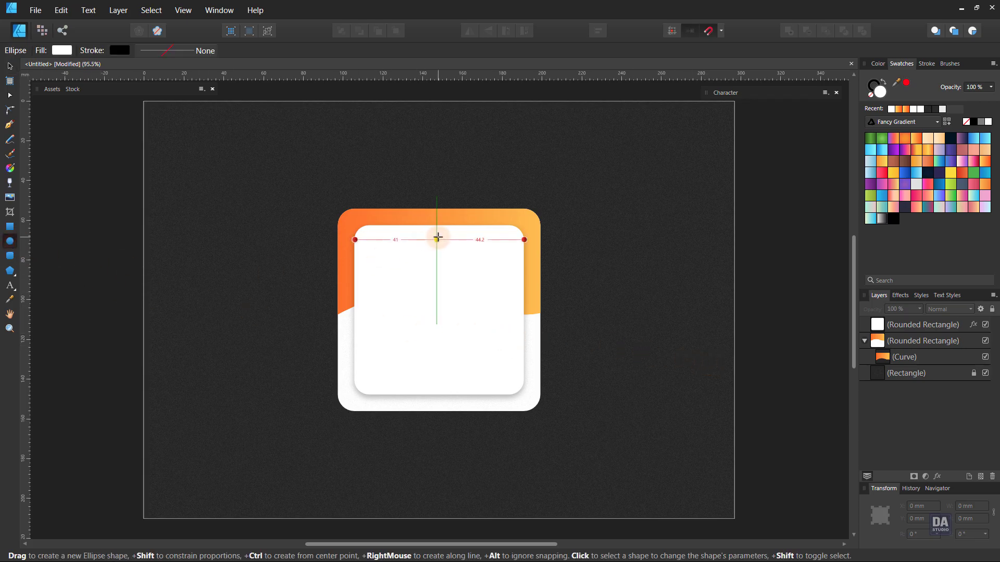
mouse_move(438, 239)
mouse_down()
mouse_move(472, 278)
mouse_move(455, 239)
mouse_move(454, 248)
mouse_up()
key(v)
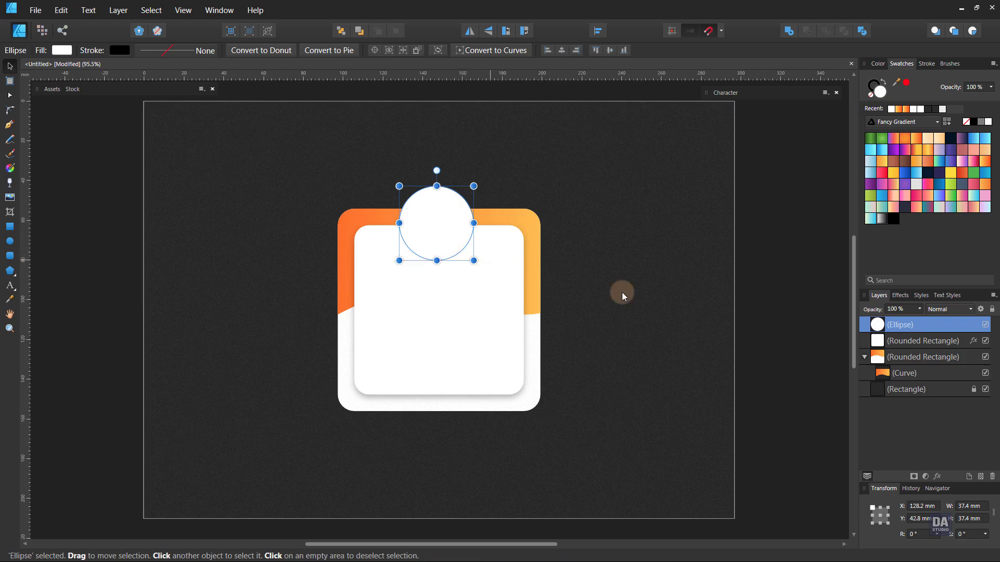
right_click(913, 322)
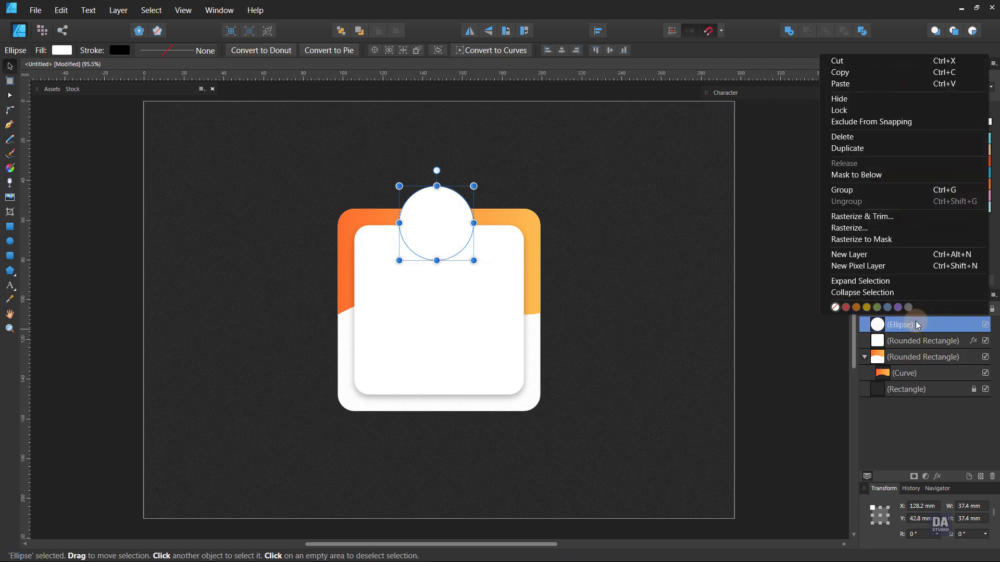
click(875, 147)
- Shrink the copy to 29.8 mm and give it a horizontal orange gradient fill
drag(473, 260, 465, 253)
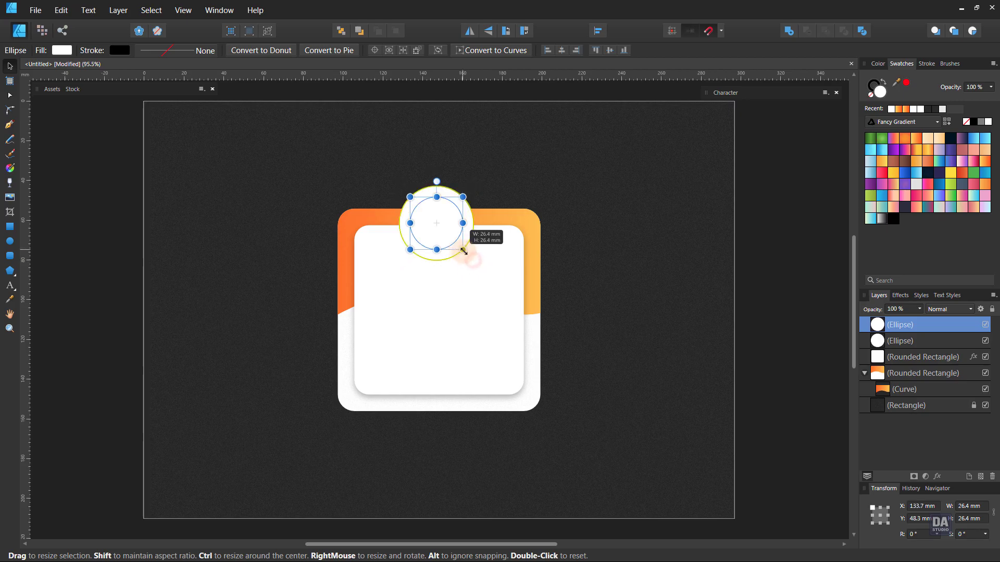
click(983, 164)
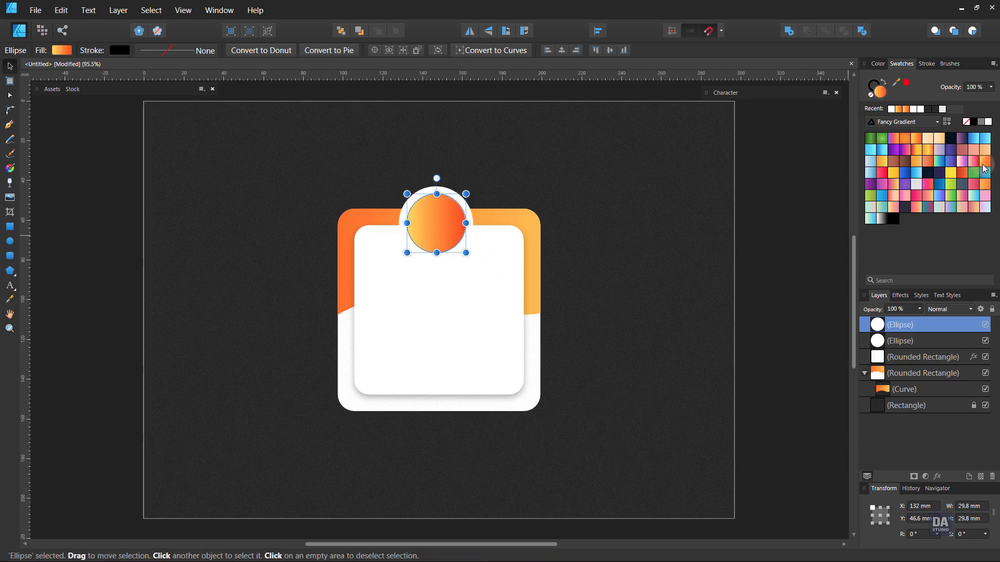
click(10, 168)
drag(368, 253, 492, 253)
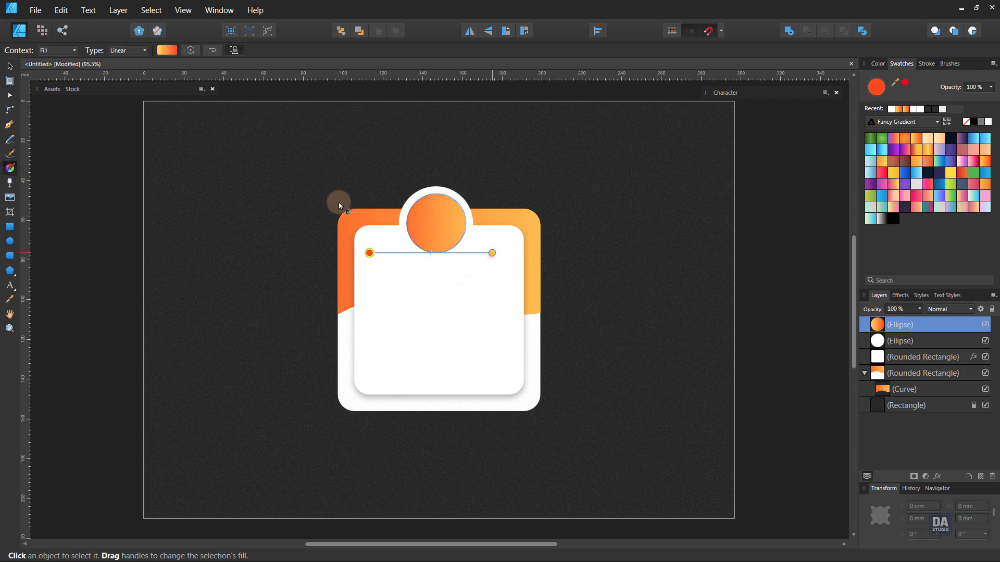
click(9, 66)
click(107, 234)
click(448, 258)
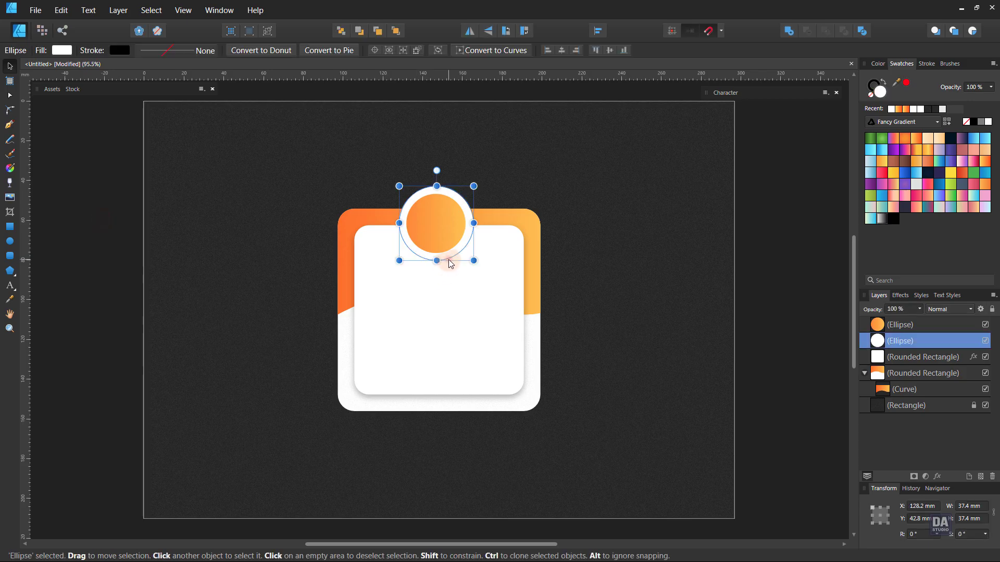
- Add an outer shadow to the white circle: 30% opacity, 37.9 px radius, 2 px offset
click(938, 476)
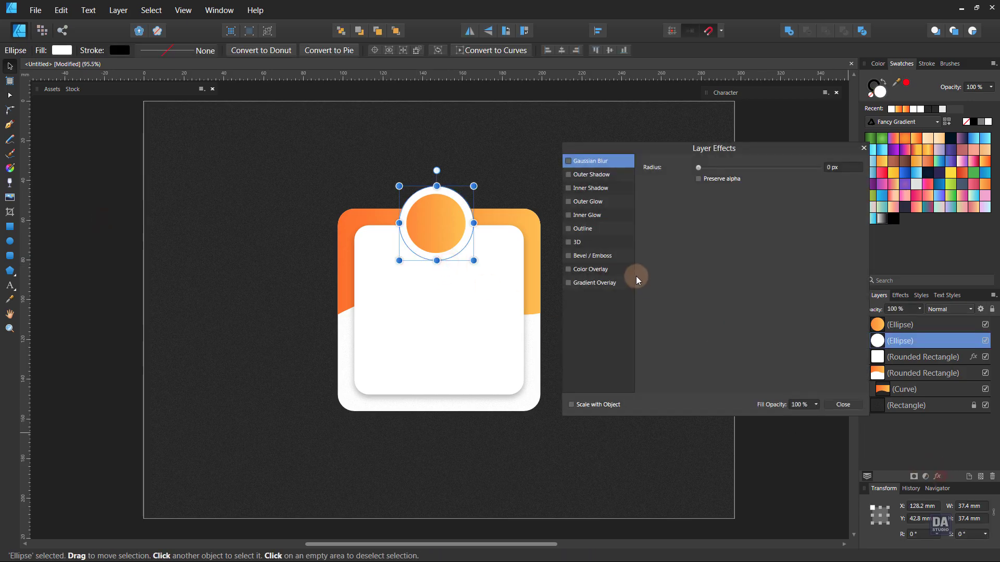
click(591, 175)
mouse_move(700, 193)
mouse_down()
mouse_move(765, 192)
mouse_move(728, 204)
mouse_move(735, 180)
mouse_move(787, 193)
mouse_up()
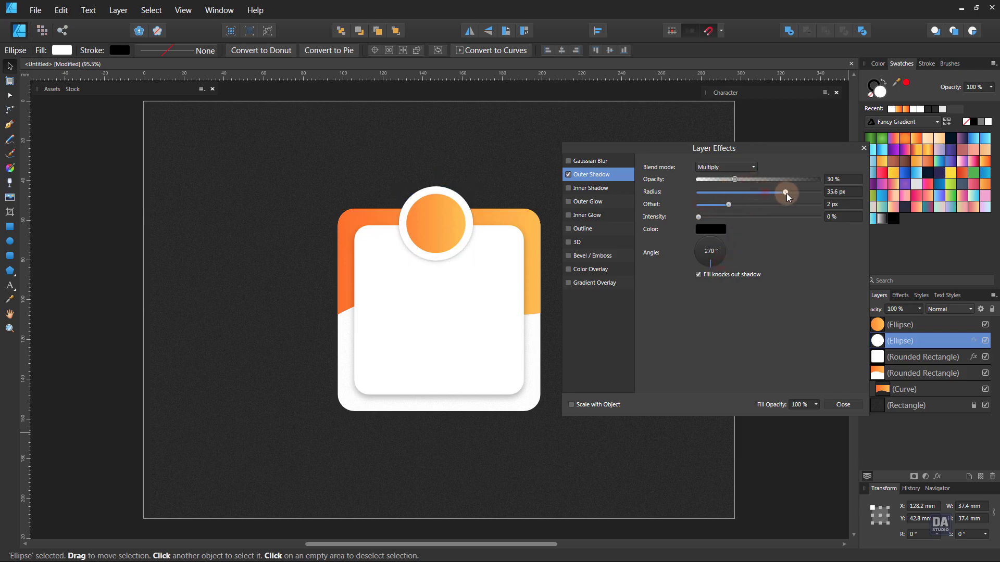
click(841, 402)
click(797, 402)
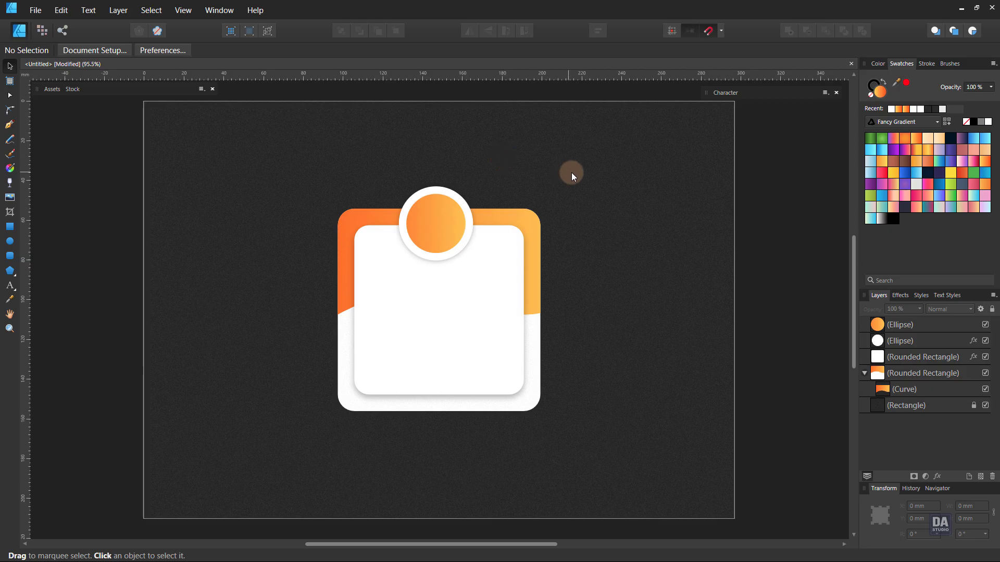
- Centre both circles horizontally on the card
click(448, 223)
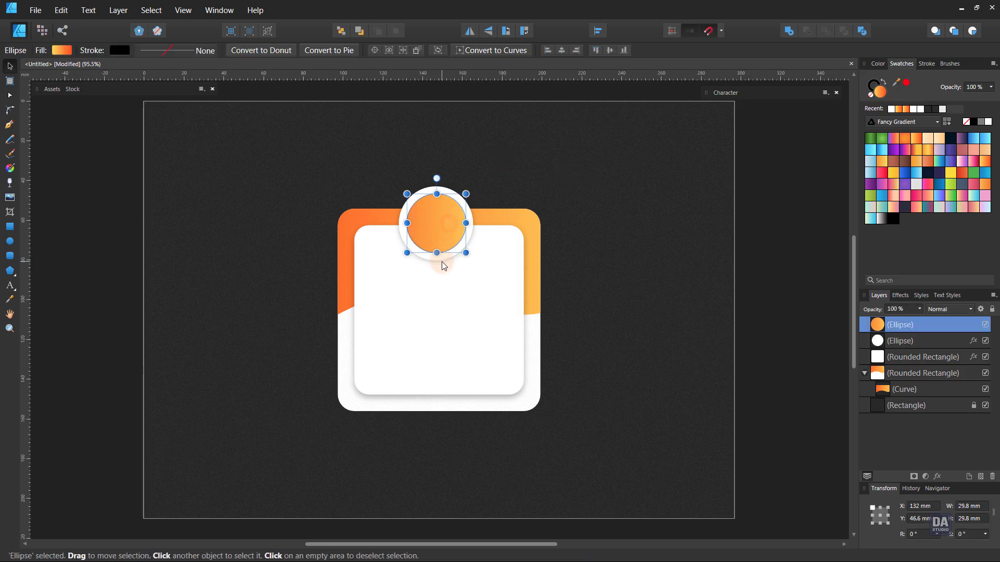
shift+click(442, 261)
drag(443, 236, 442, 233)
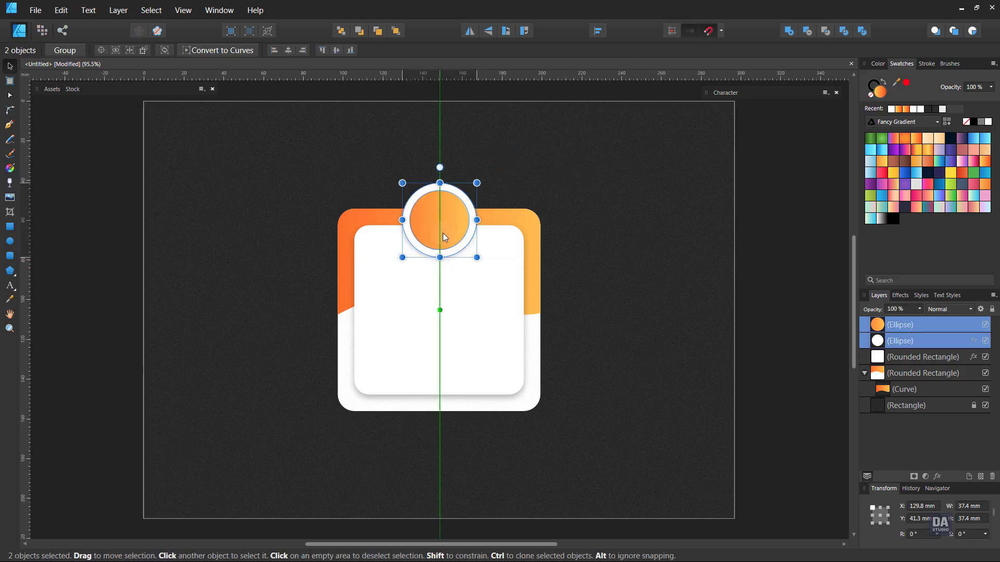
click(660, 243)
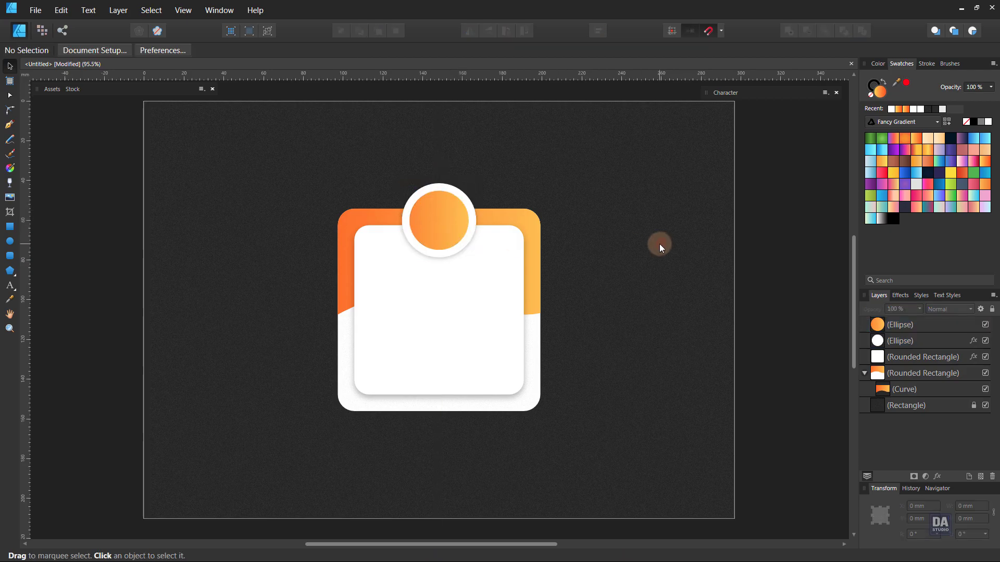
- Group the card, wave band, inner square and both circles into one group
drag(284, 151, 614, 444)
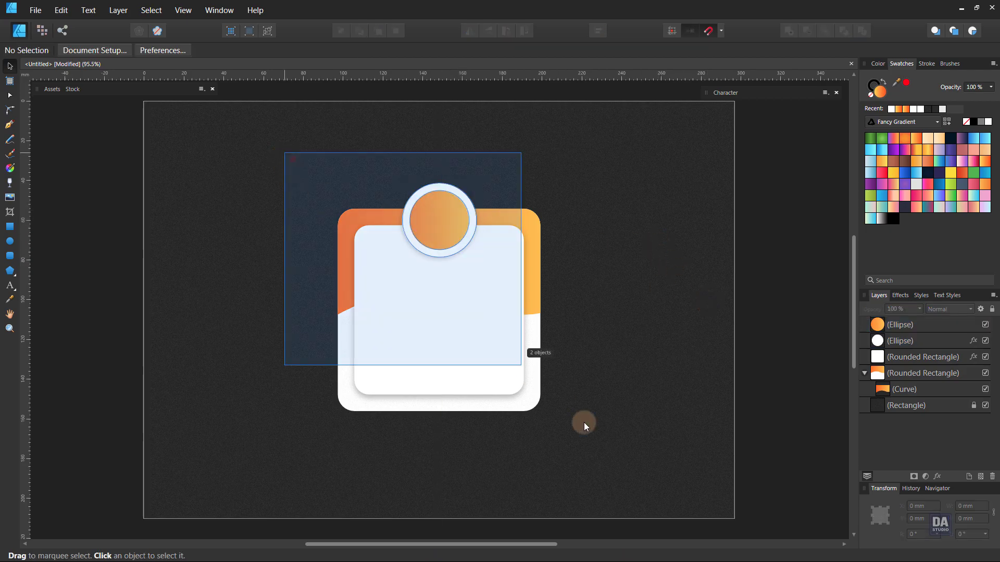
right_click(519, 361)
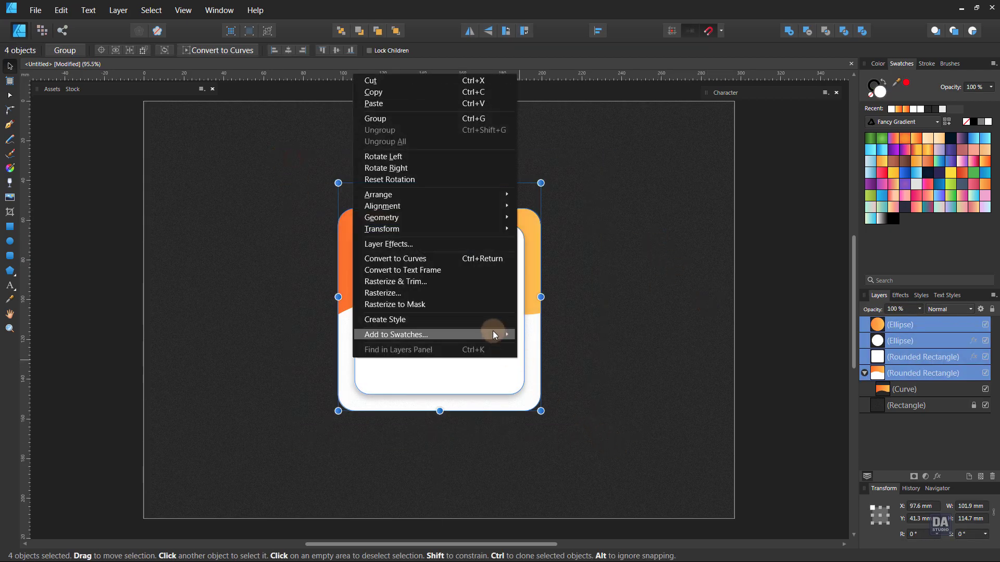
click(486, 123)
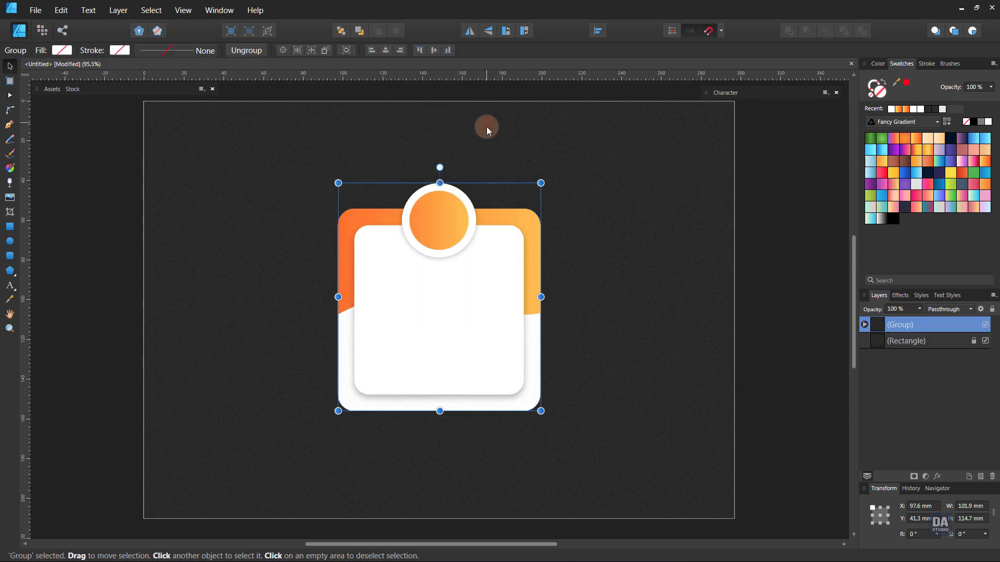
click(653, 277)
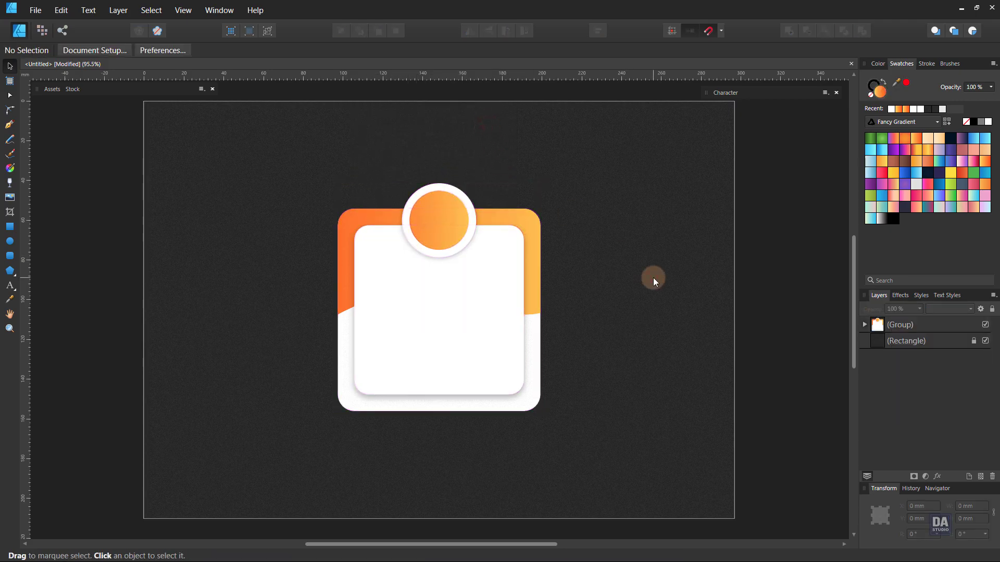
- Resize the card group, move it upper left, and place a duplicate to its right
click(527, 310)
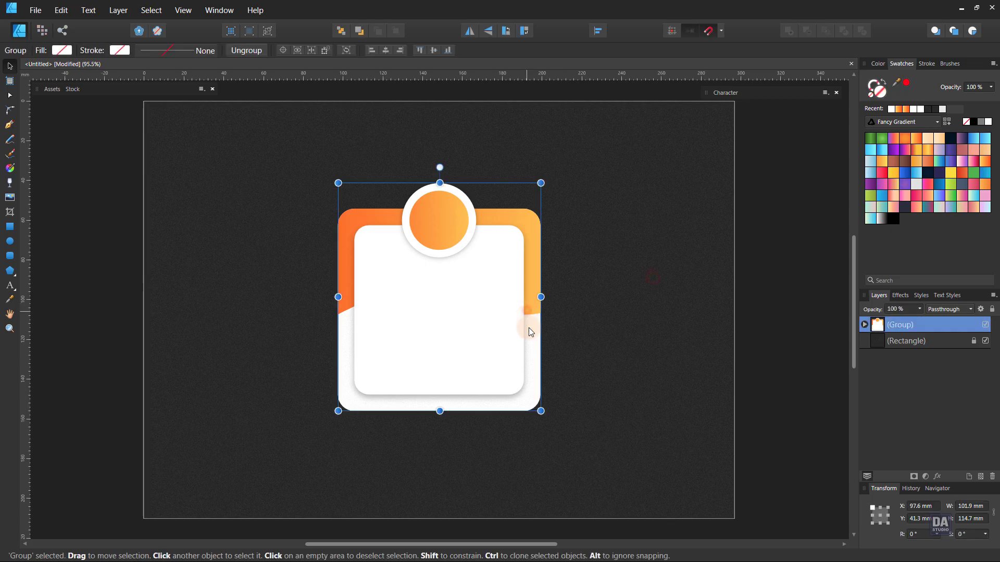
mouse_move(540, 410)
mouse_down()
mouse_move(481, 337)
mouse_move(483, 346)
mouse_up()
drag(434, 324, 363, 283)
mouse_move(373, 280)
mouse_down()
mouse_move(561, 284)
mouse_move(546, 281)
mouse_up()
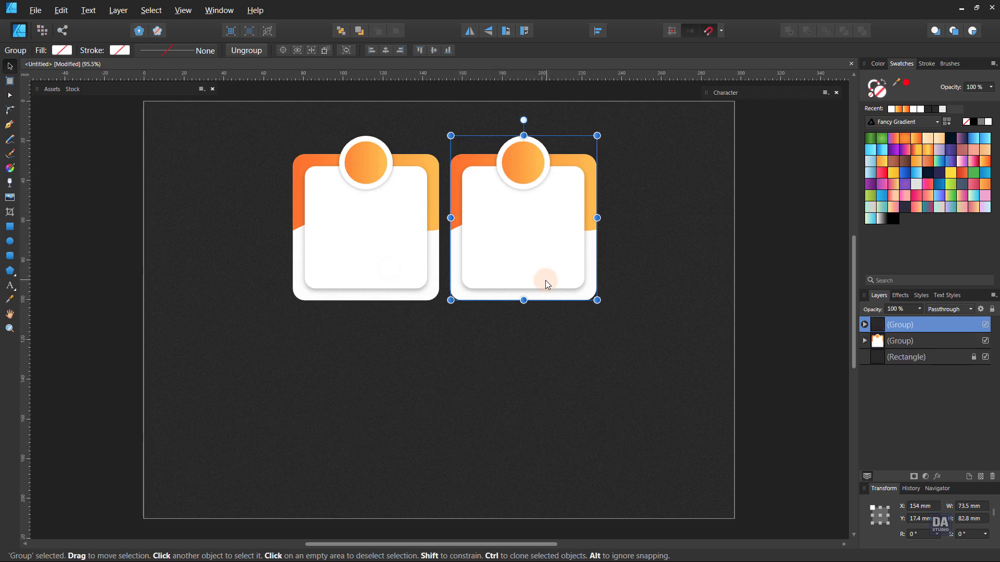
click(420, 334)
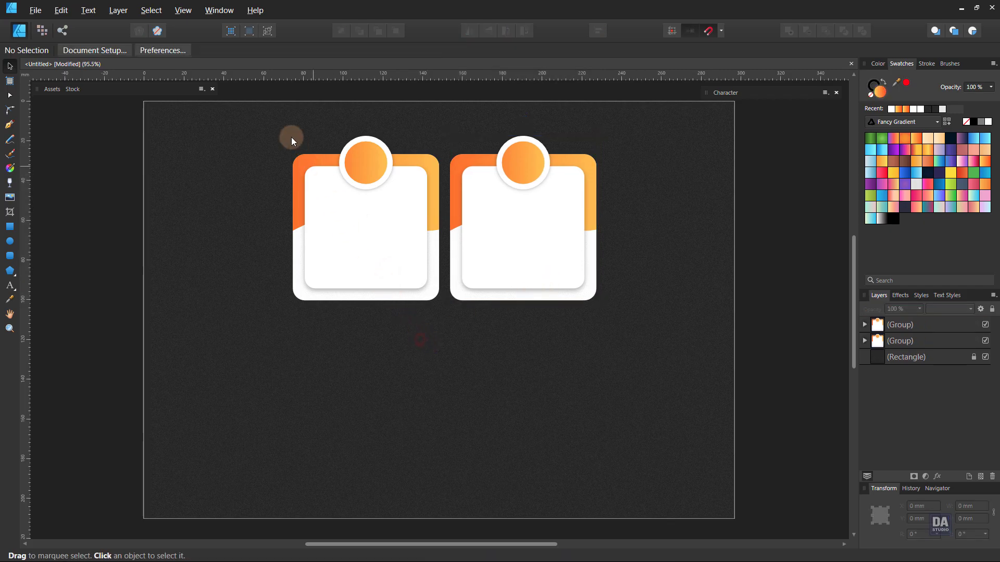
- Copy both cards into a second row below and flip that row vertically
drag(292, 136, 634, 340)
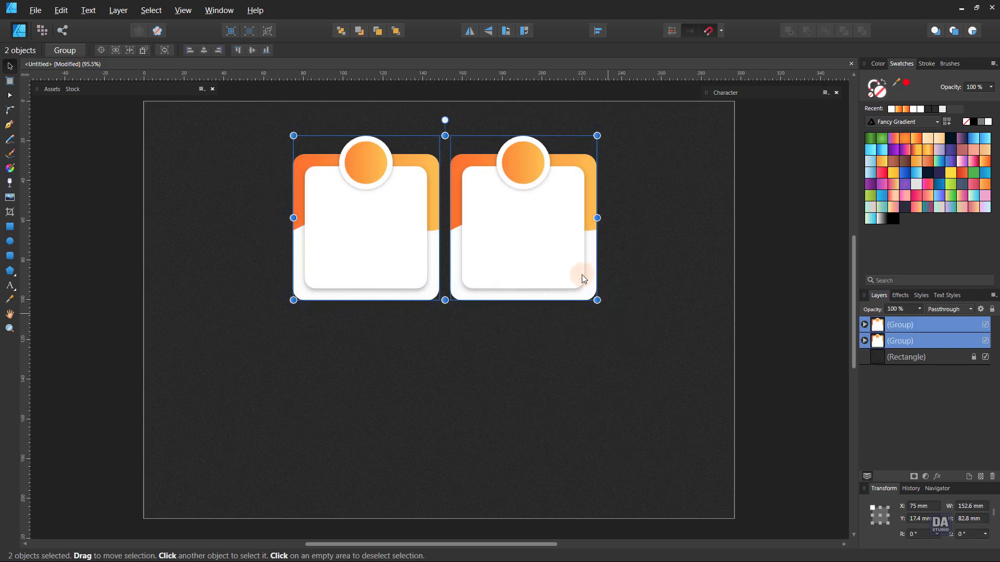
drag(582, 279, 583, 448)
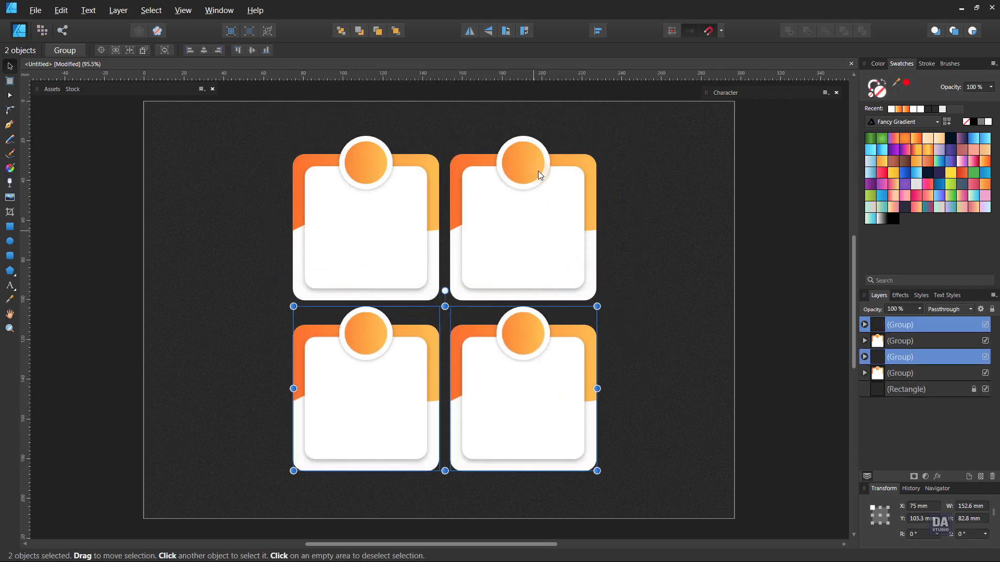
click(485, 36)
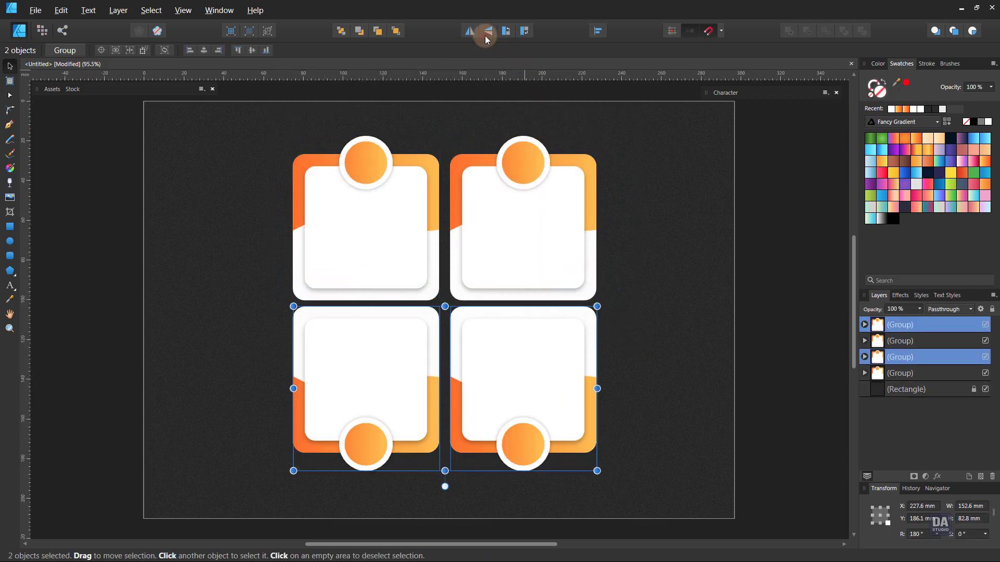
click(654, 376)
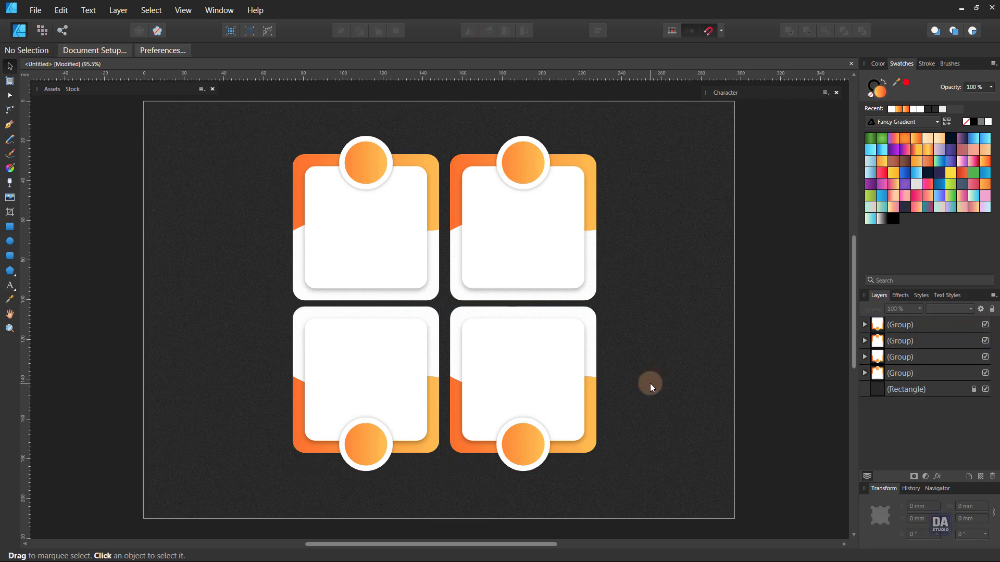
- Recolour the top-right card's wave band and circle with the green gradient swatch
ctrl+click(595, 224)
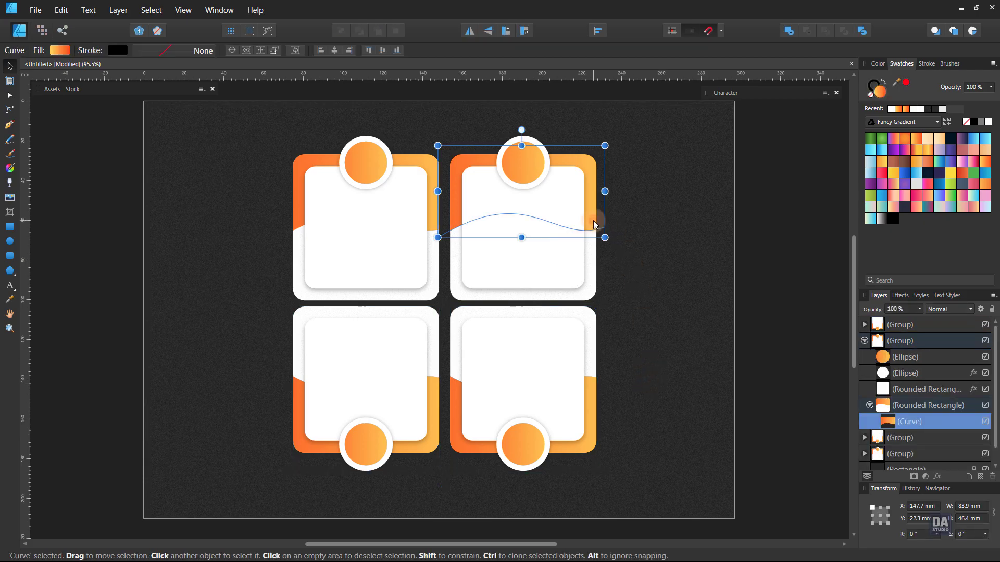
shift+click(529, 164)
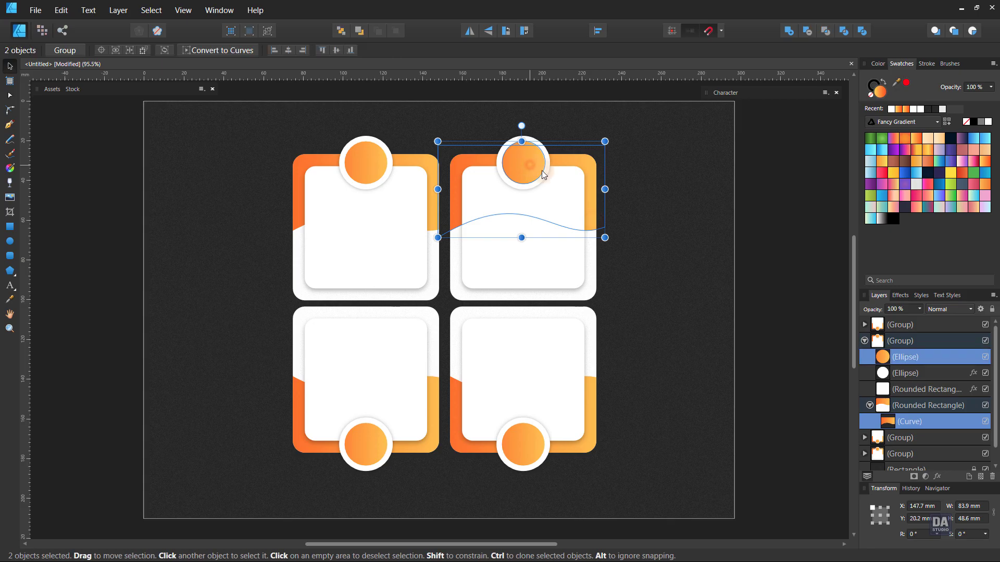
click(949, 198)
click(707, 300)
- Recolour the bottom-left card's circle and wave with a blue-purple gradient
ctrl+click(354, 444)
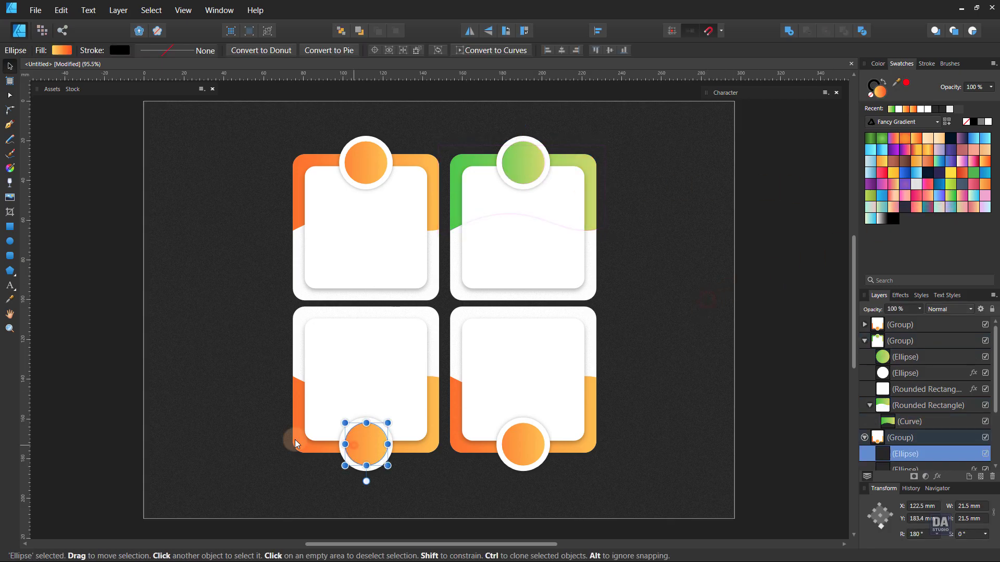
shift+click(301, 445)
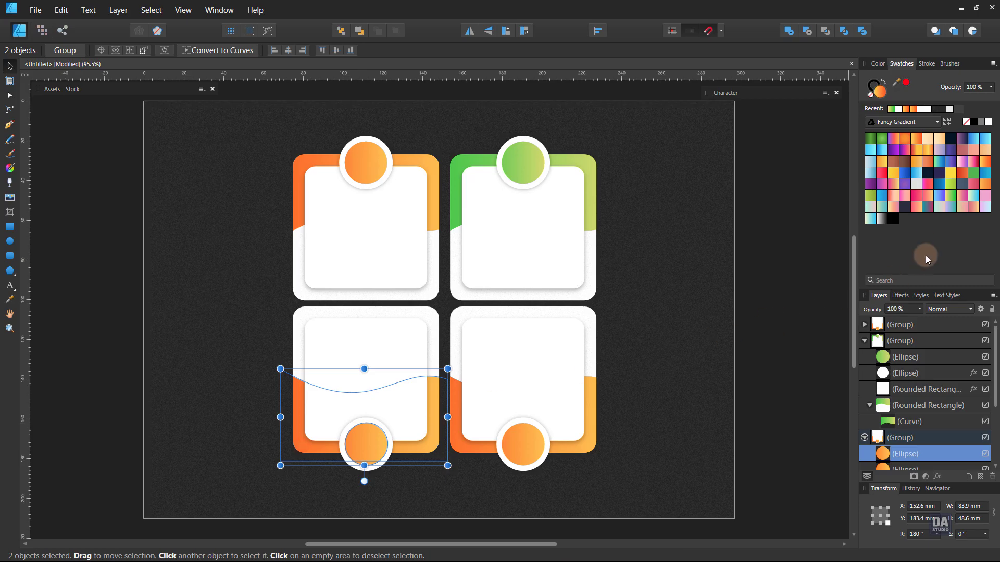
click(938, 196)
click(662, 398)
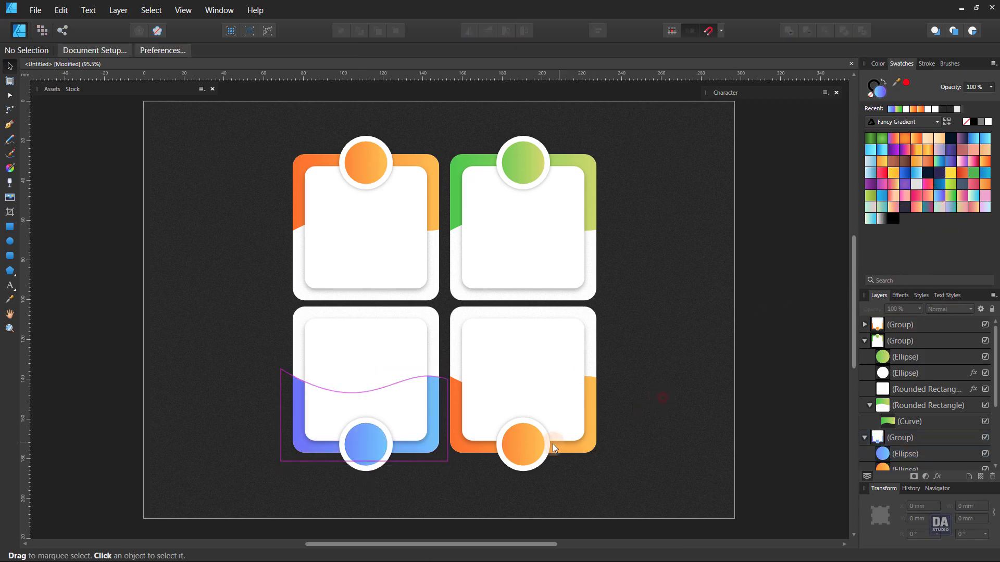
- Recolour the bottom-right card's circle and wave with a red-pink gradient
ctrl+click(529, 447)
shift+click(593, 446)
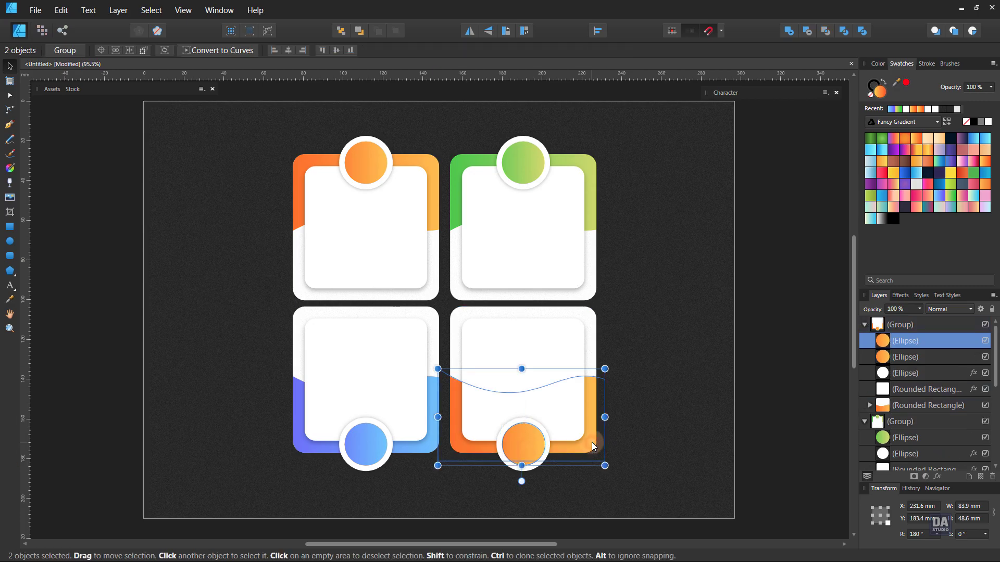
click(882, 173)
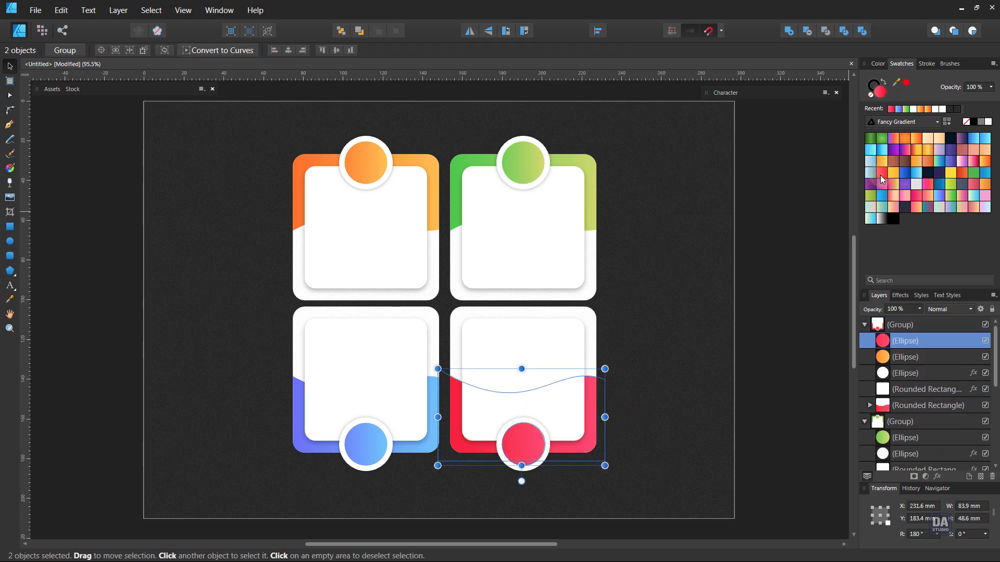
click(687, 414)
click(524, 451)
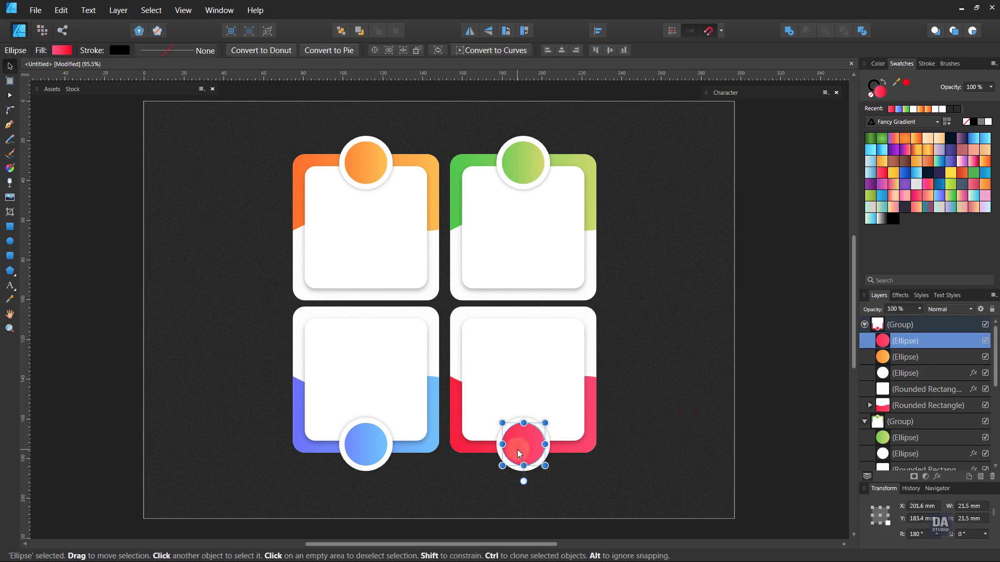
key(g)
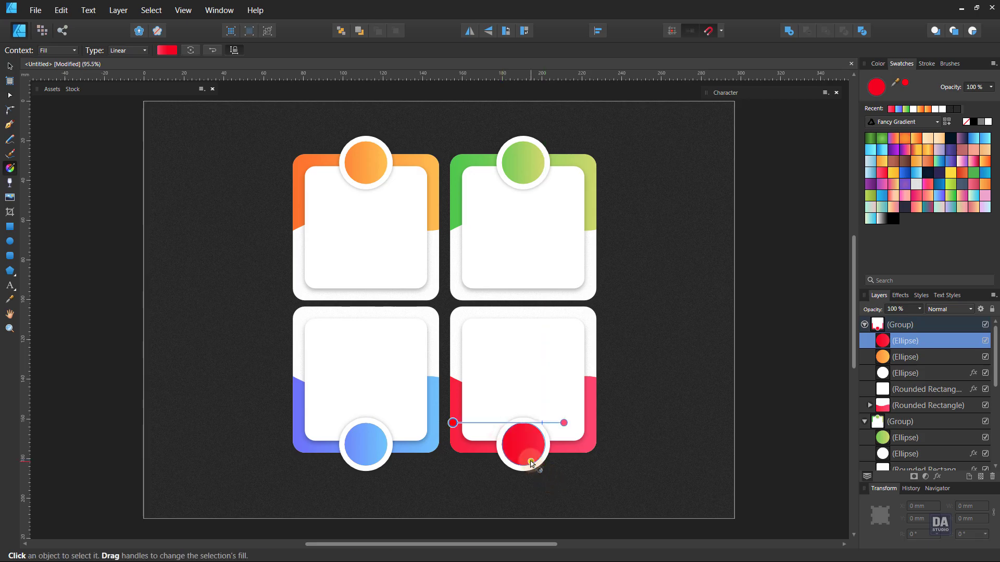
- Angle the red and blue circles' gradients diagonally and redraw the blue wave's gradient
drag(489, 430, 545, 477)
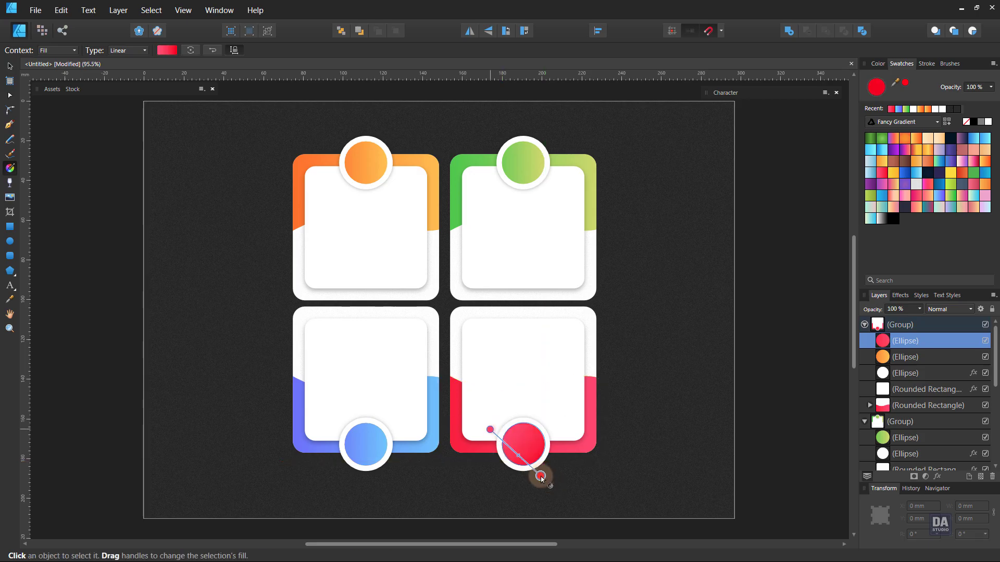
click(387, 449)
drag(337, 474, 421, 414)
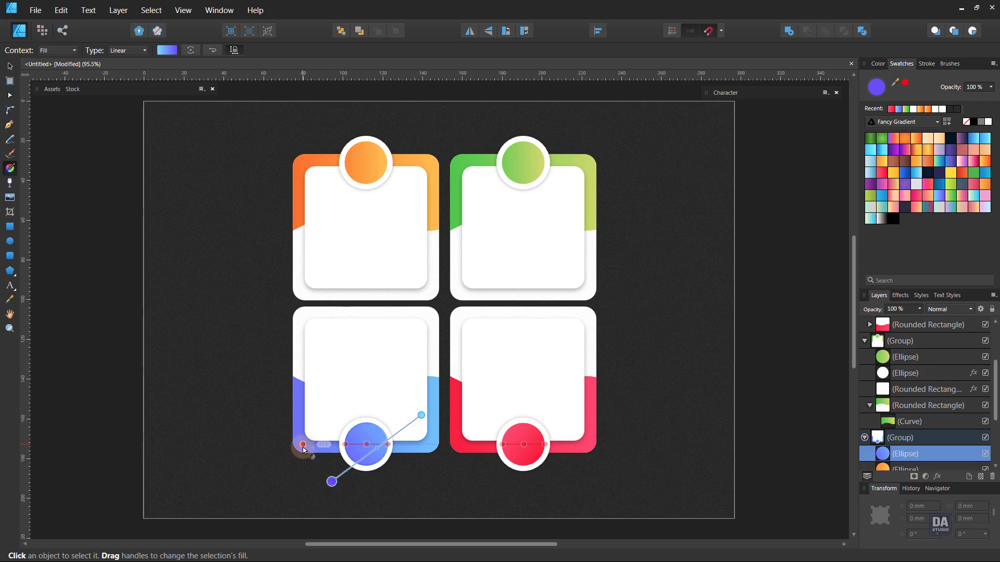
click(292, 446)
drag(276, 430, 447, 444)
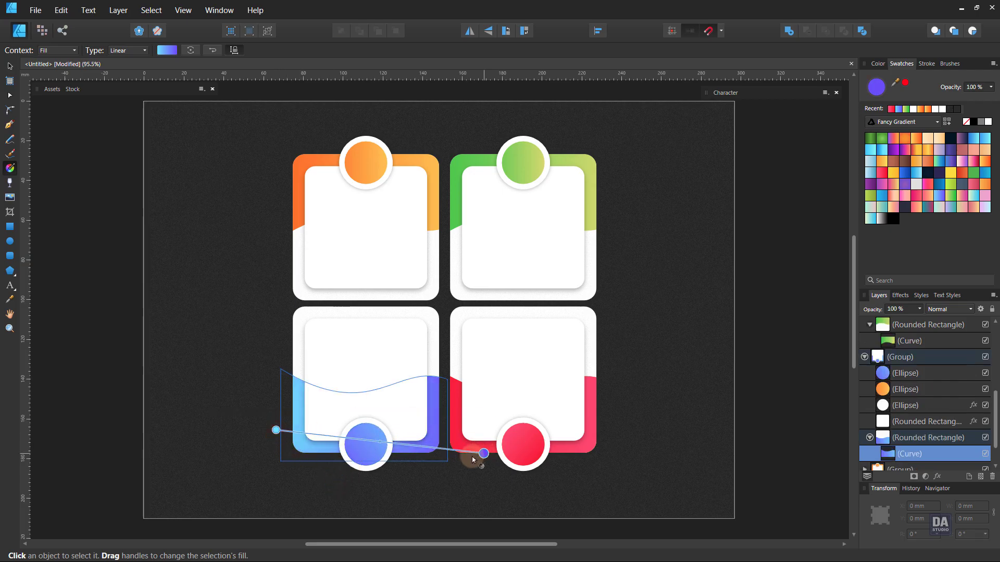
drag(495, 413, 217, 411)
mouse_move(494, 413)
mouse_down()
mouse_move(562, 402)
mouse_move(521, 398)
mouse_up()
drag(217, 412, 219, 415)
drag(271, 464, 261, 474)
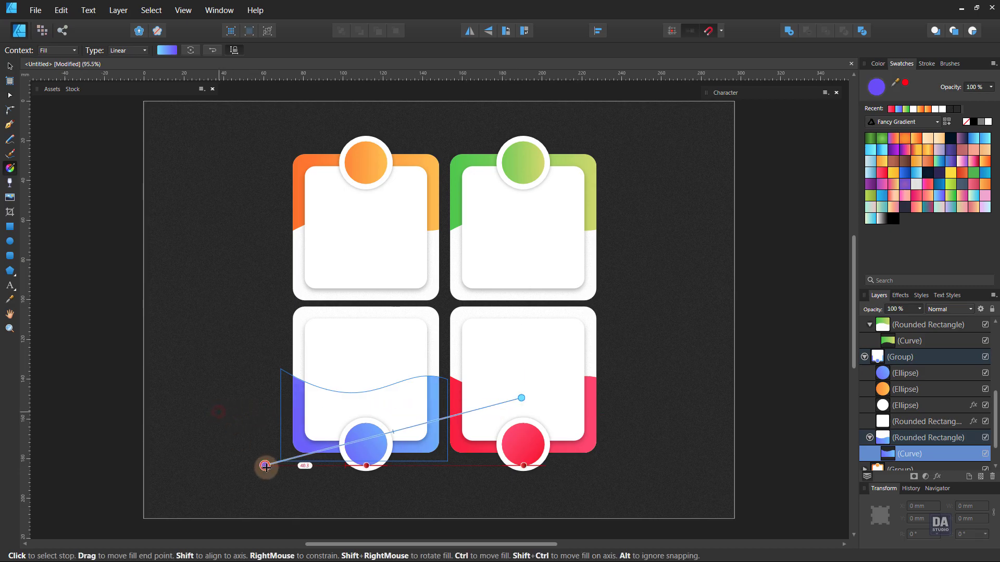
- Draw diagonal gradients across the red and green wave bands
click(546, 440)
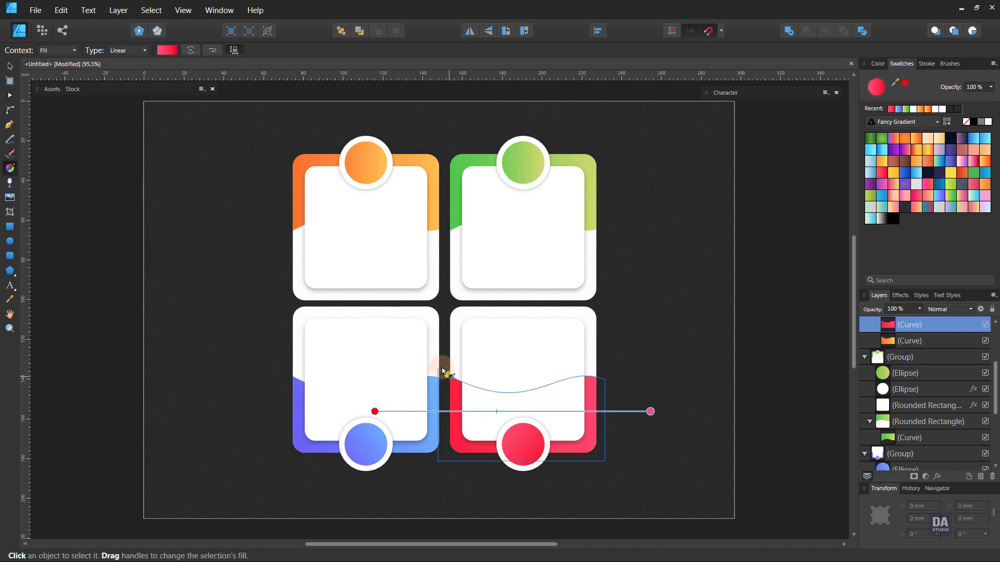
drag(440, 363, 635, 493)
click(453, 223)
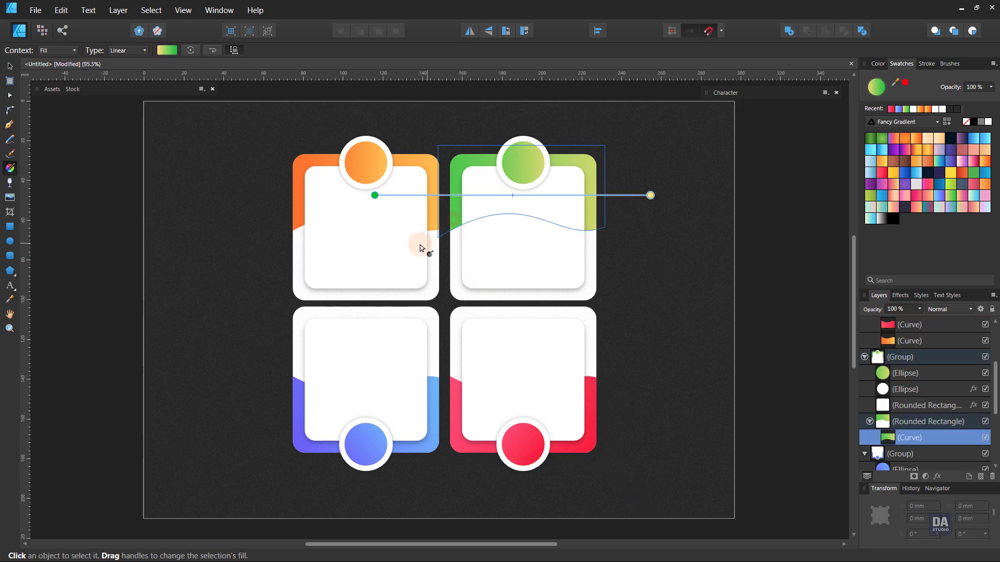
drag(419, 244, 634, 125)
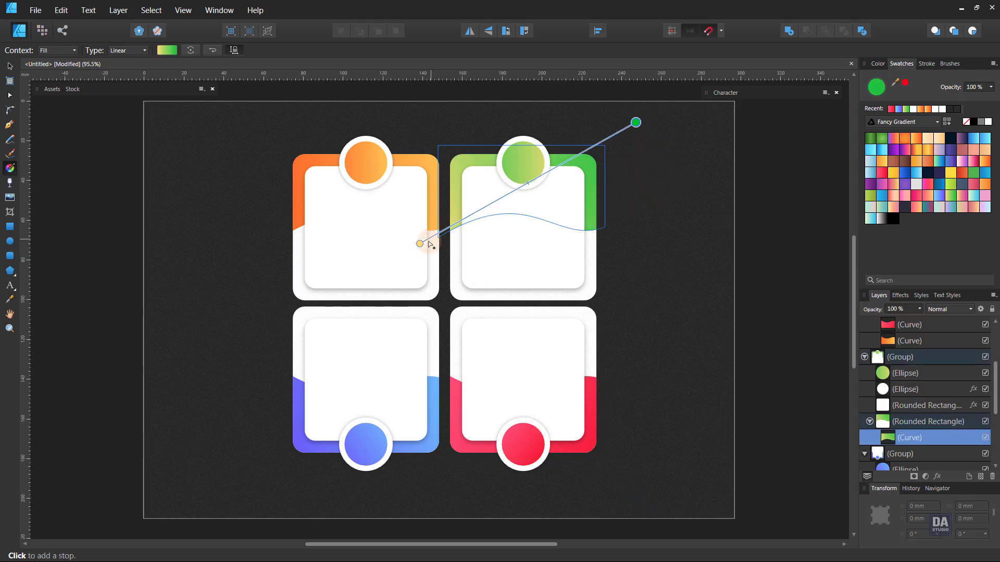
drag(419, 244, 375, 305)
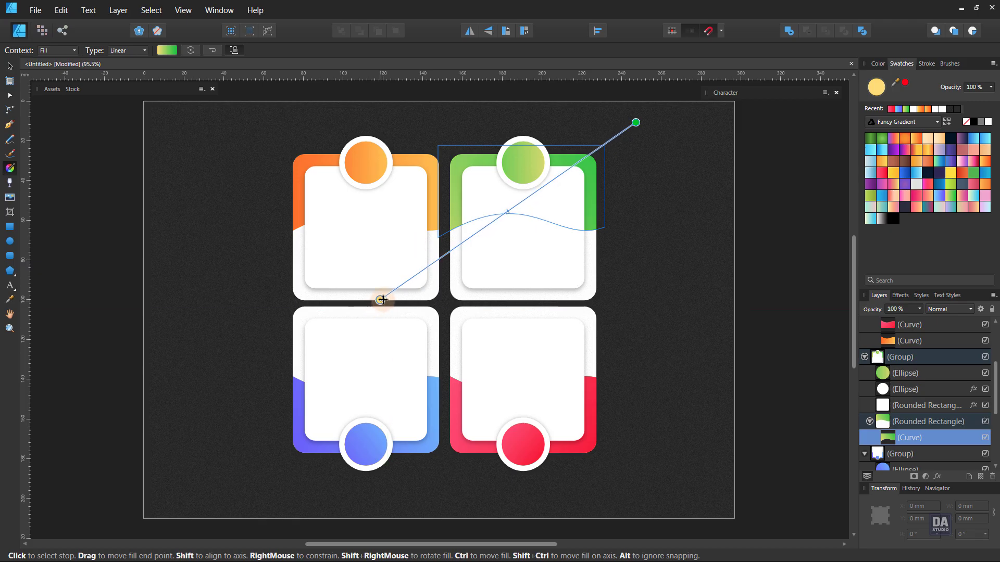
- Draw shortened diagonal gradients across the green and orange circles
click(521, 161)
drag(474, 237, 578, 127)
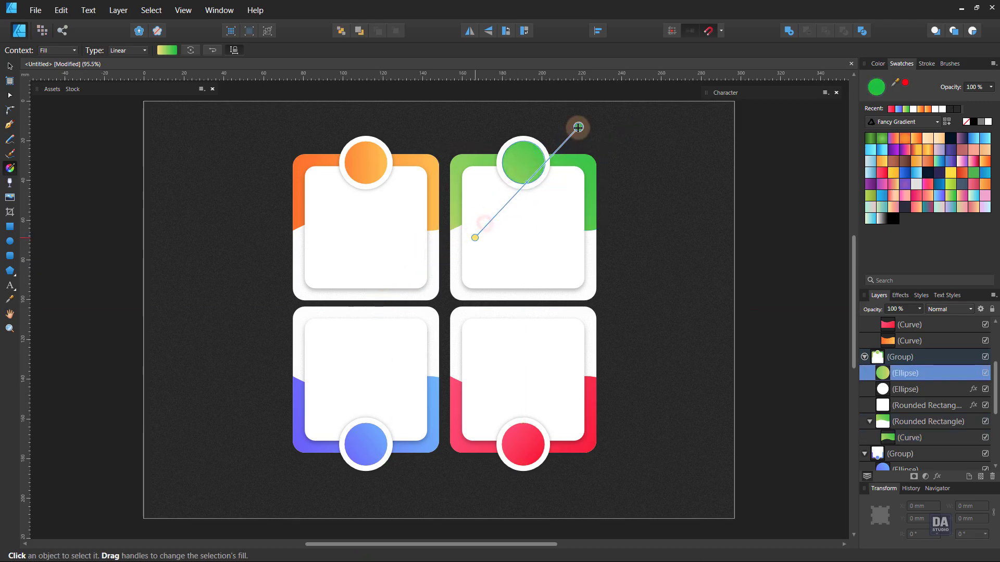
drag(474, 237, 503, 198)
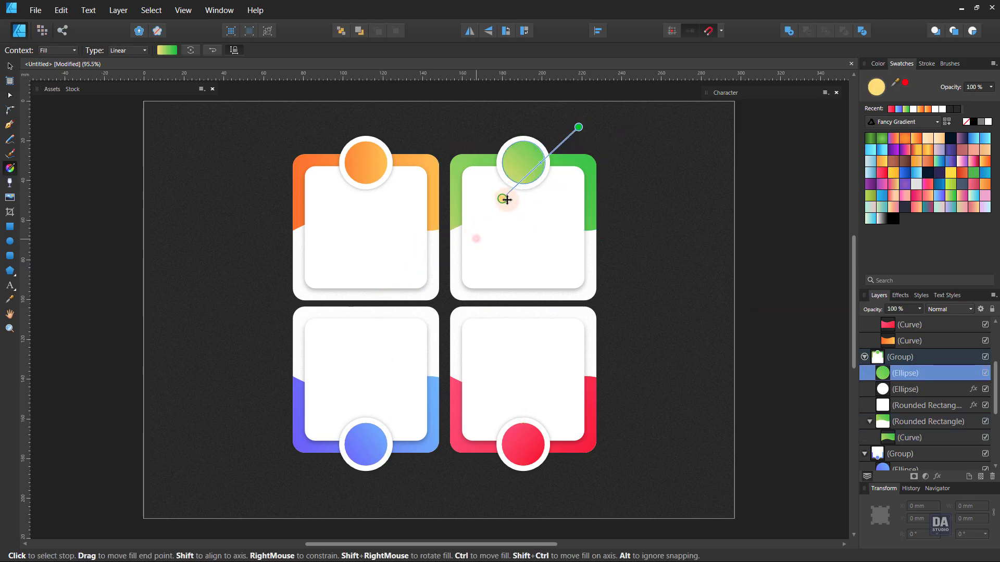
click(380, 184)
drag(401, 238, 314, 135)
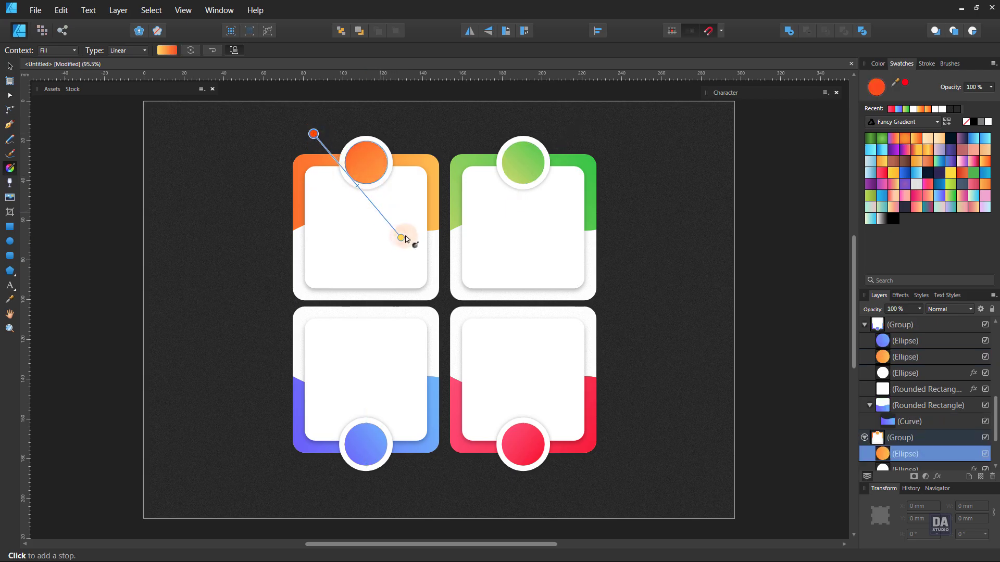
drag(402, 238, 384, 206)
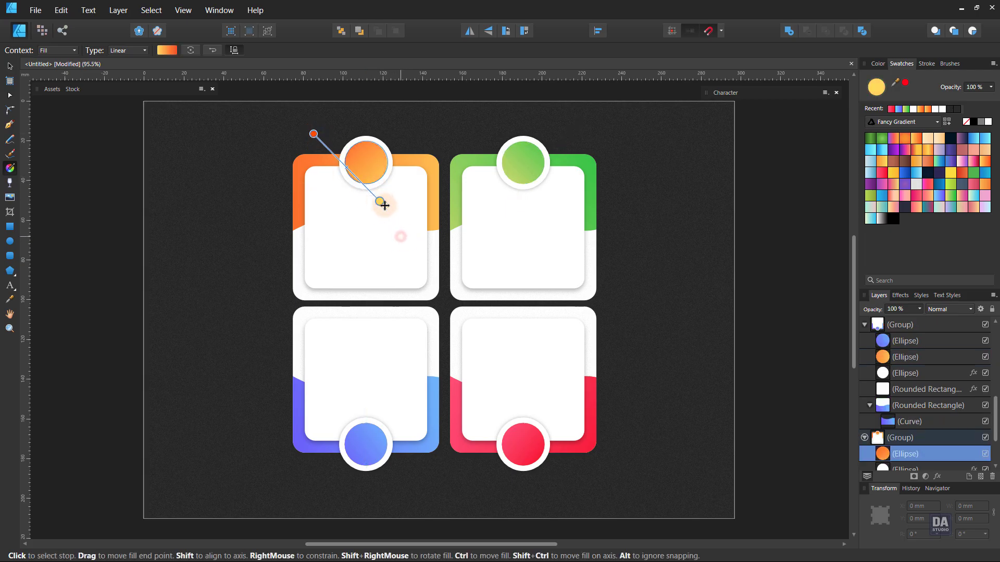
click(523, 183)
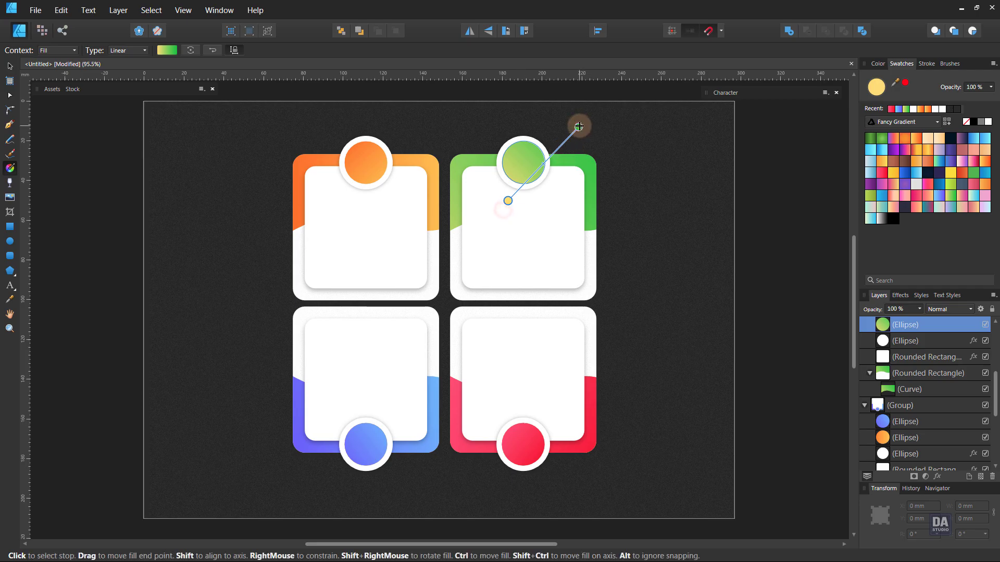
- Fine-tune the blue and red circles' gradient stops, then deselect with the Move tool
click(363, 452)
drag(421, 415, 394, 427)
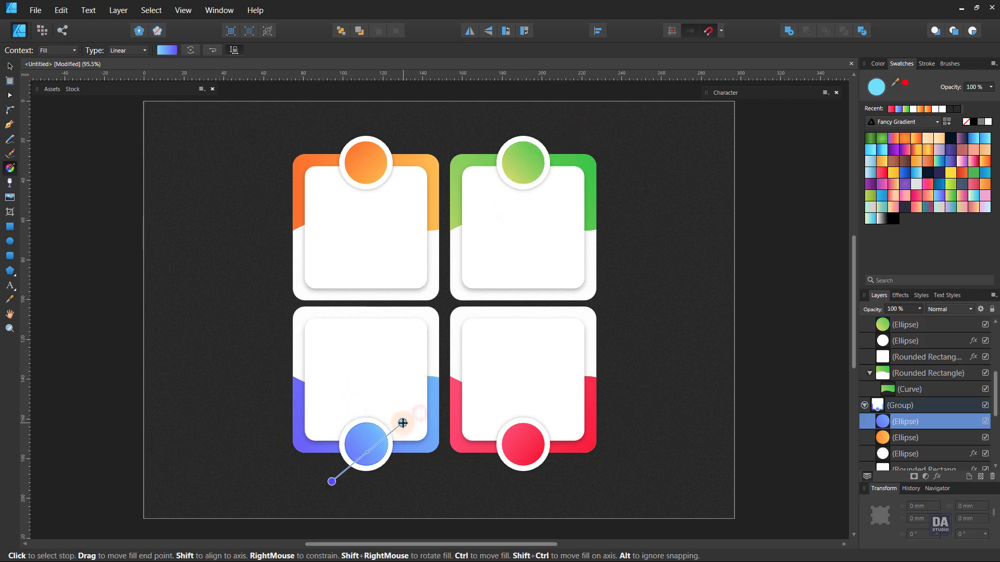
drag(331, 481, 344, 478)
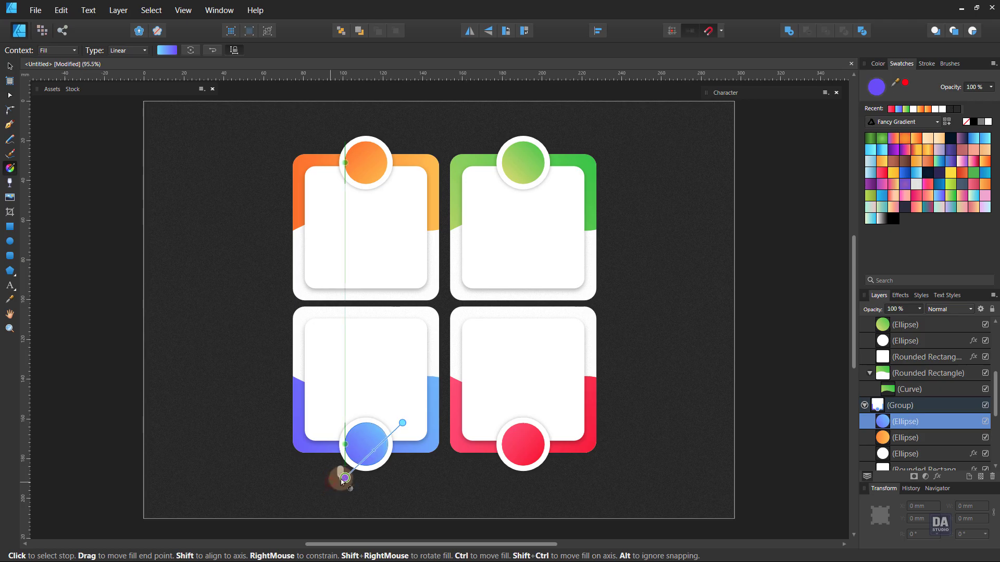
click(518, 459)
drag(543, 476, 554, 485)
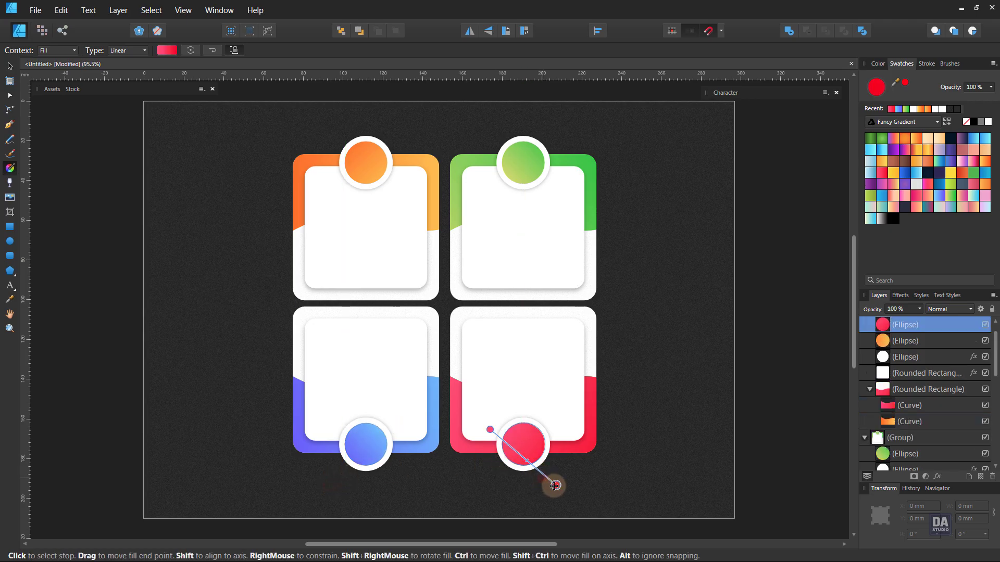
drag(489, 429, 502, 428)
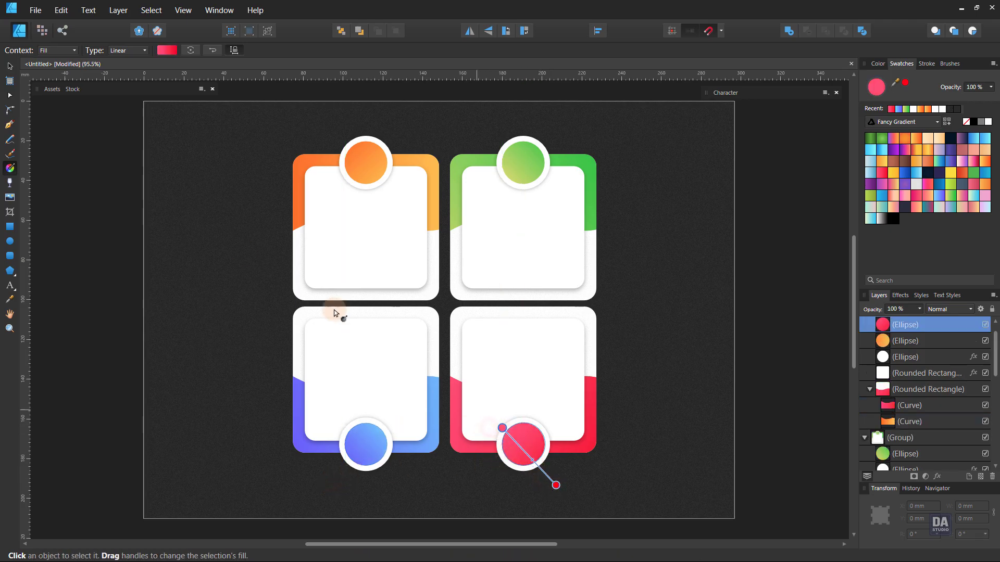
click(10, 66)
click(229, 320)
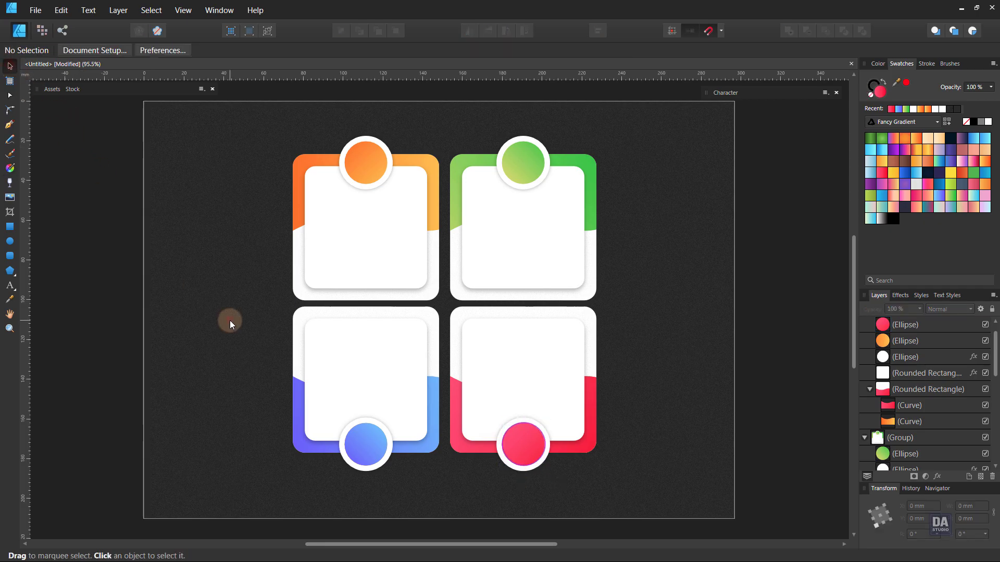
- Give the bottom cards' white panels and circle rings an Outer Shadow angled at 90°
click(341, 383)
shift+click(546, 388)
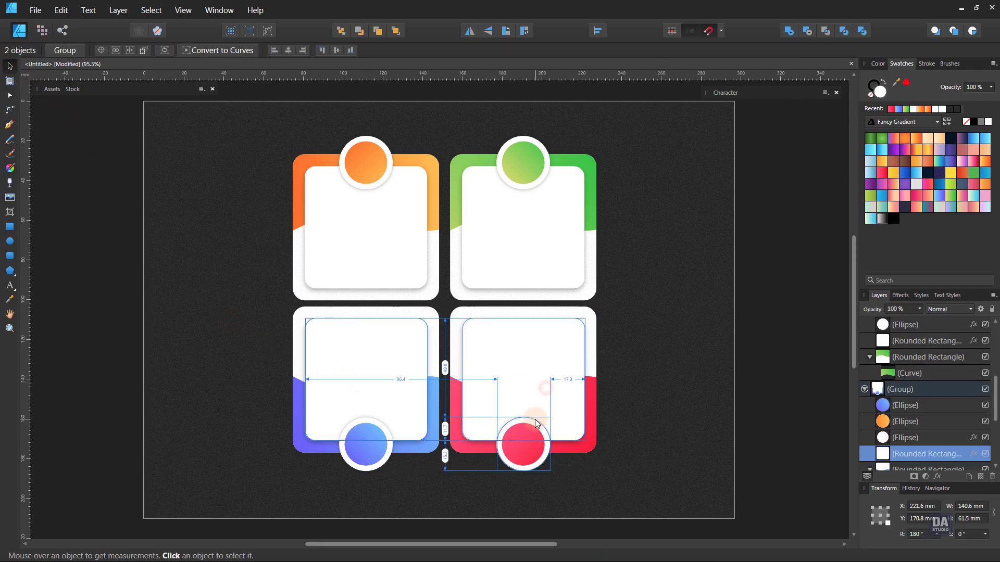
shift+click(520, 426)
shift+click(379, 423)
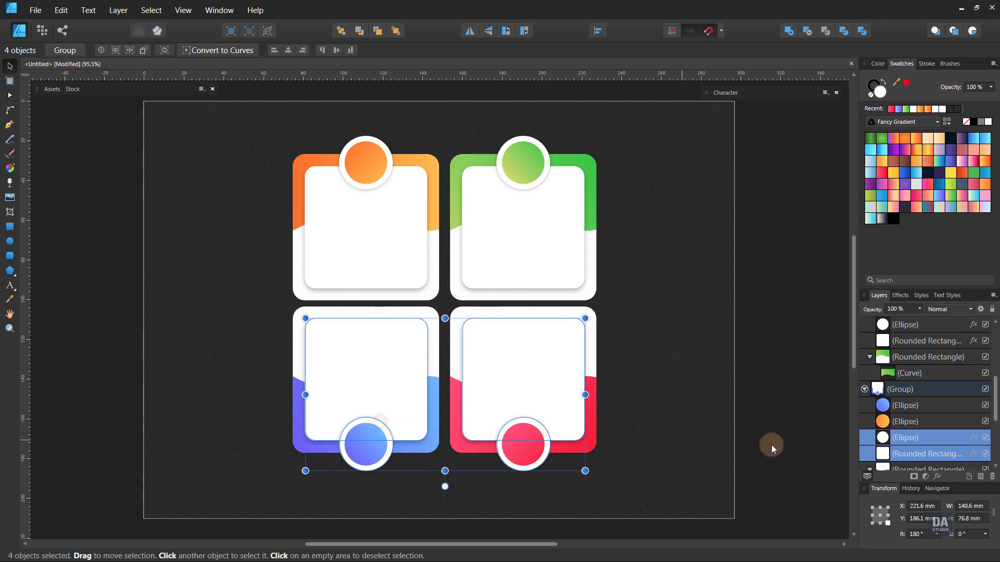
click(938, 476)
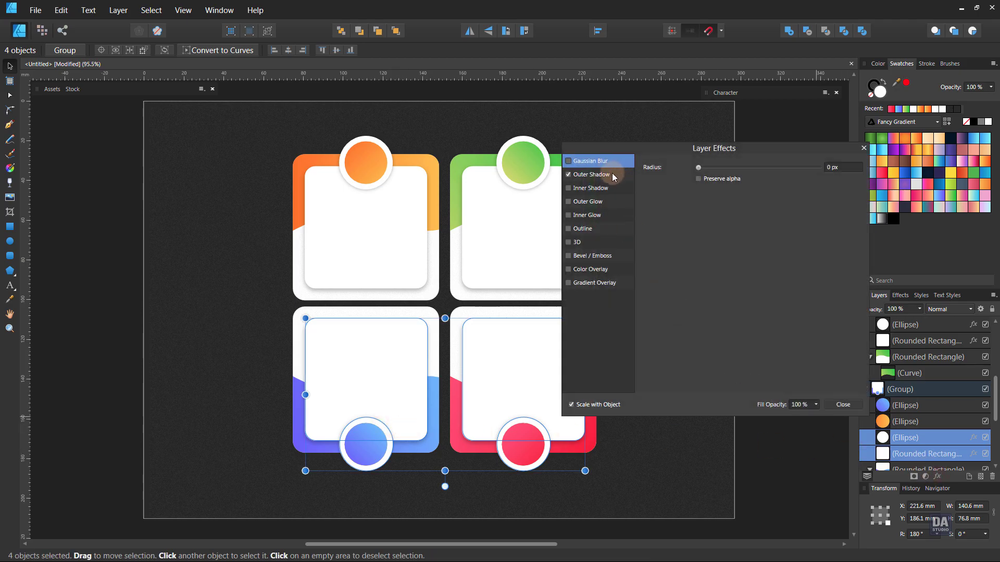
click(613, 176)
drag(708, 250, 710, 235)
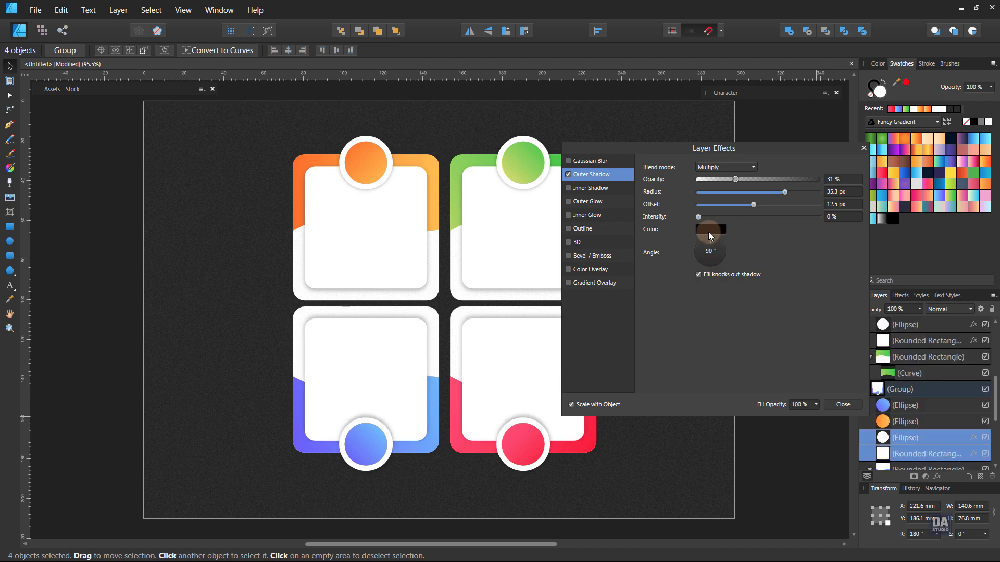
click(842, 405)
click(760, 430)
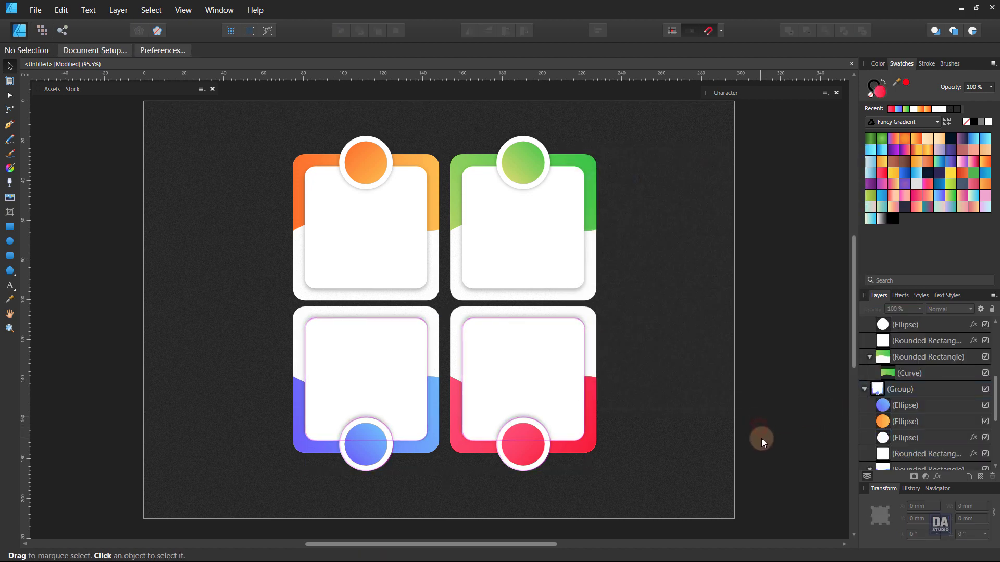
- Collapse the four card groups in the Layers panel
click(874, 325)
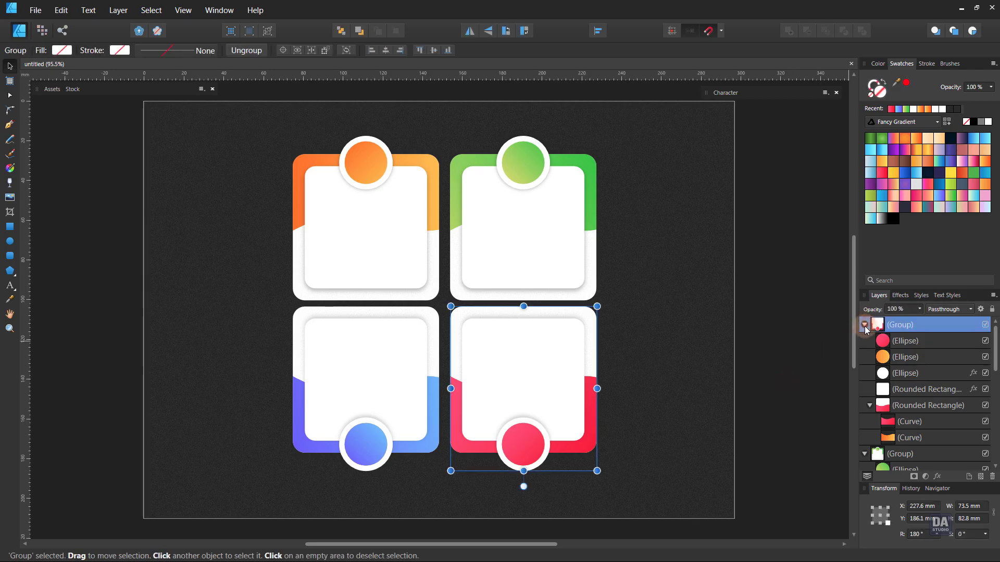
click(864, 324)
click(865, 340)
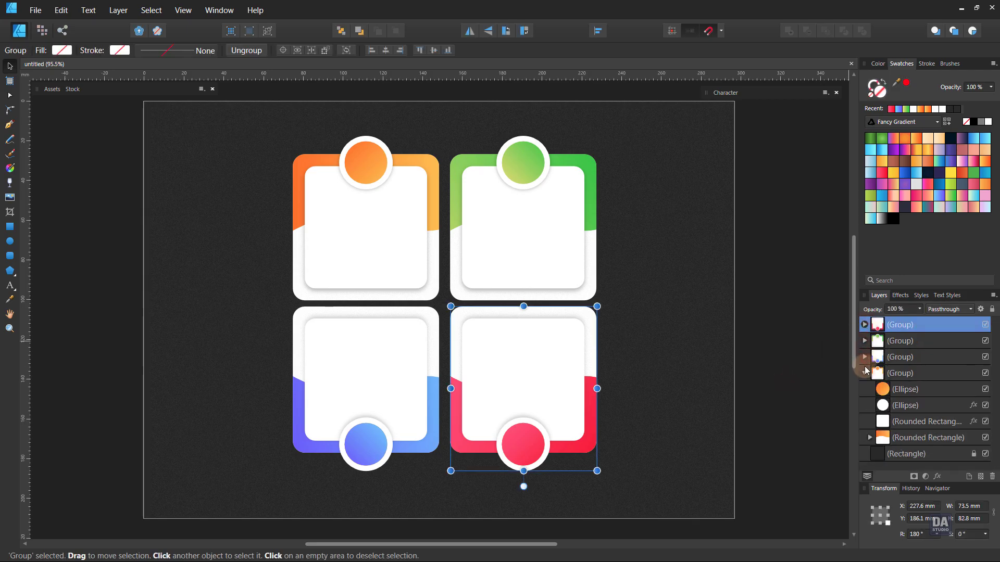
click(865, 373)
click(864, 373)
click(789, 397)
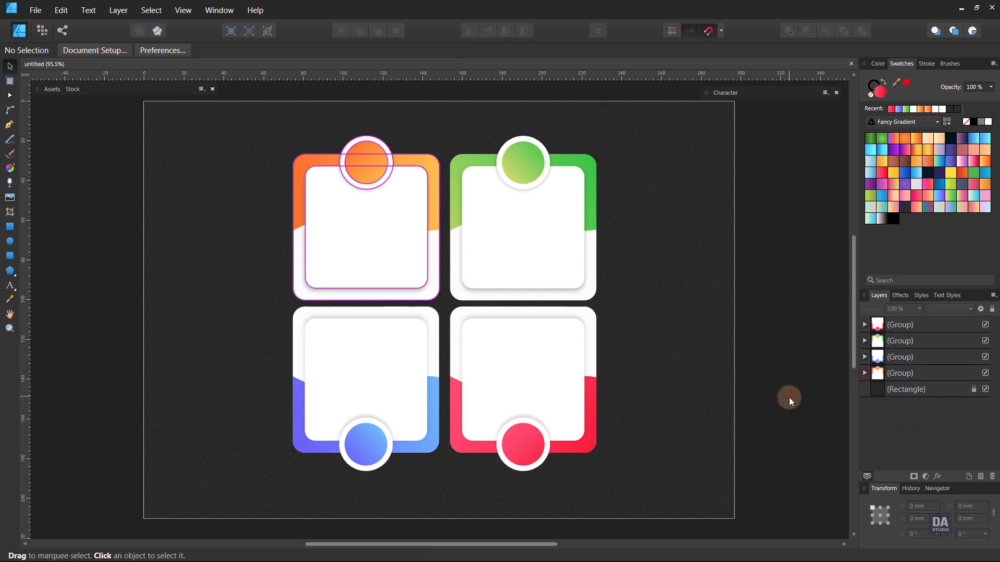
- Drag the white house and envelope icons from Icons Set White onto the canvas
click(50, 92)
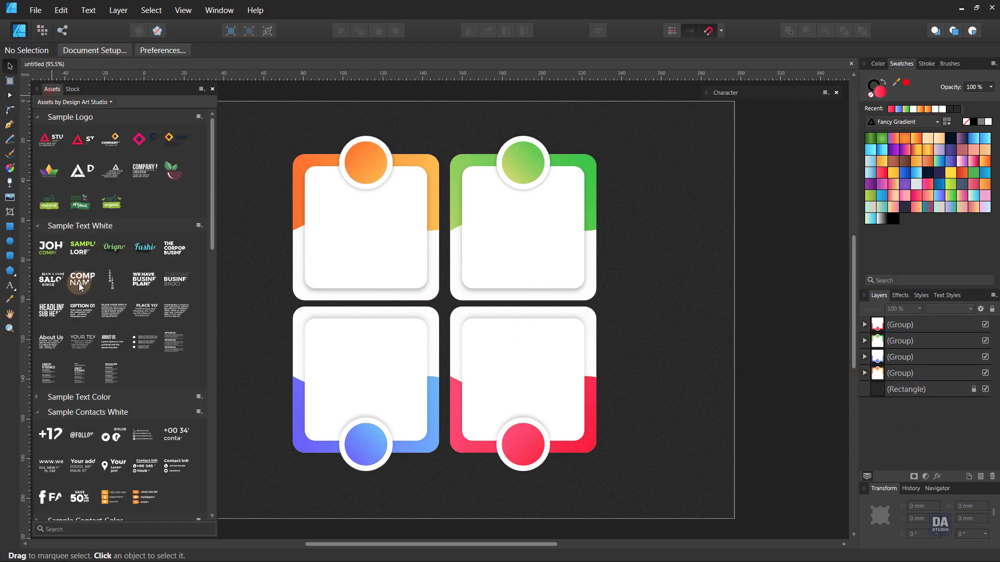
scroll(101, 381, down, 3)
scroll(104, 379, down, 3)
scroll(108, 379, down, 3)
scroll(107, 379, down, 3)
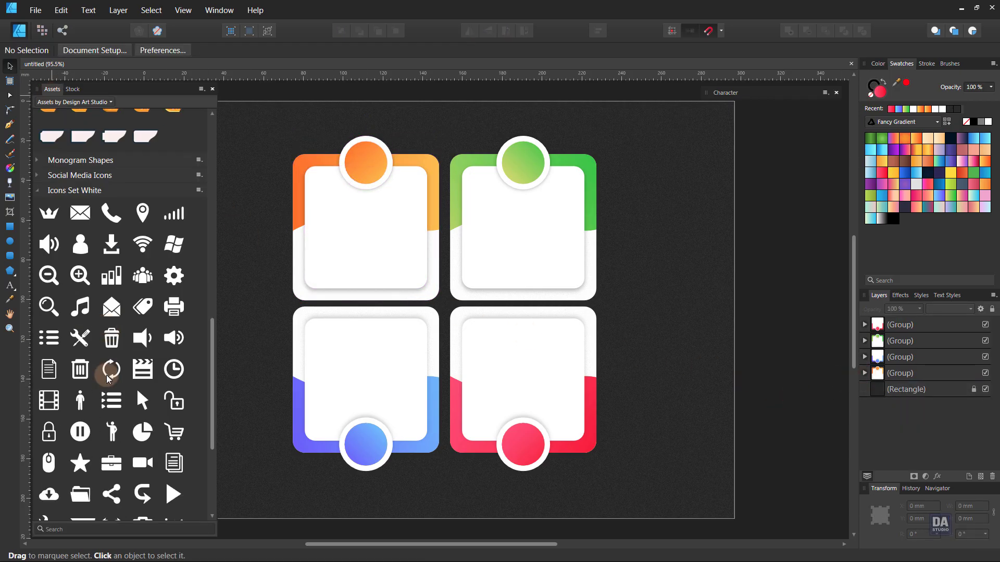
scroll(107, 379, down, 3)
scroll(108, 378, down, 3)
scroll(107, 378, down, 3)
scroll(108, 379, down, 2)
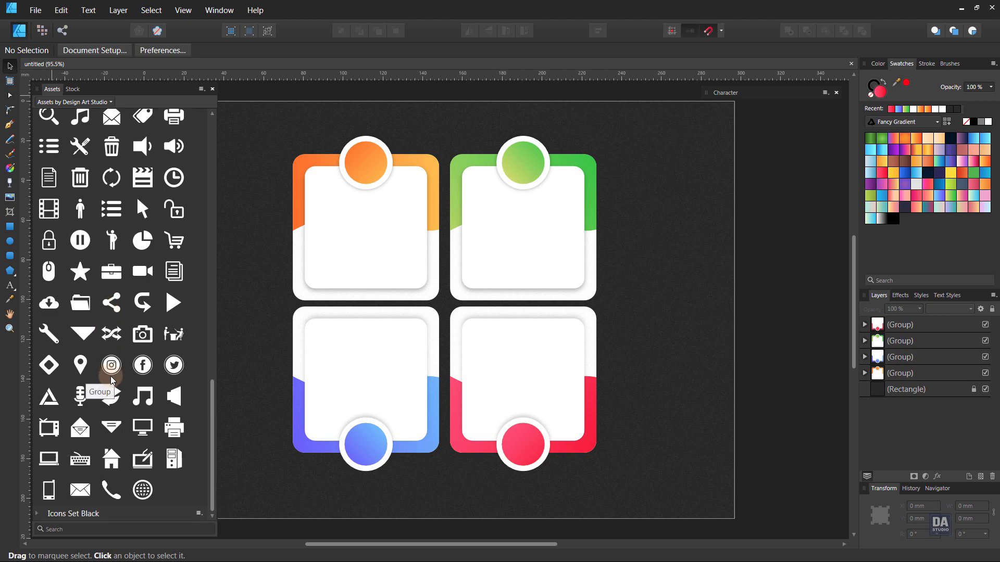
mouse_move(112, 458)
mouse_down()
mouse_move(301, 402)
mouse_move(242, 280)
mouse_up()
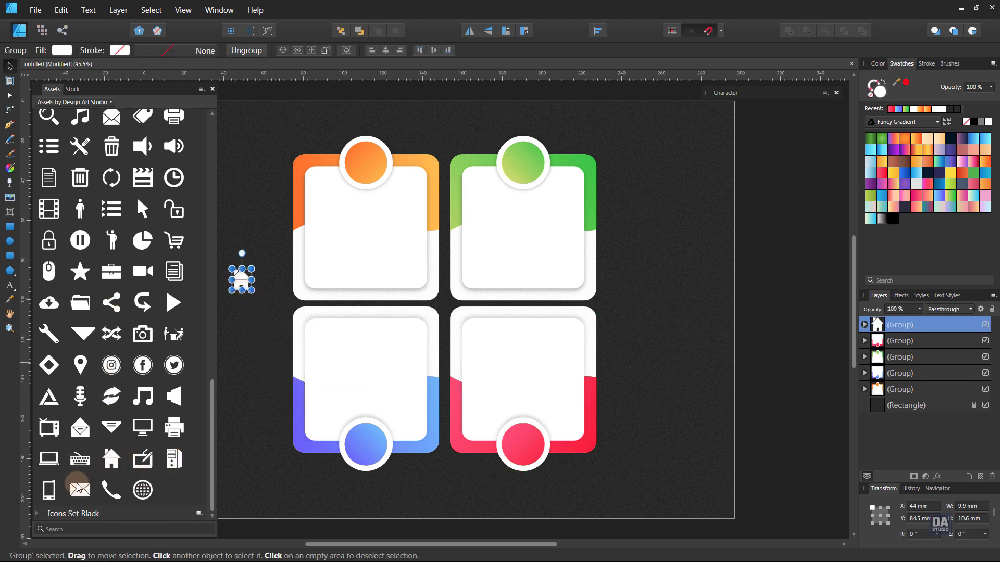
drag(81, 490, 239, 308)
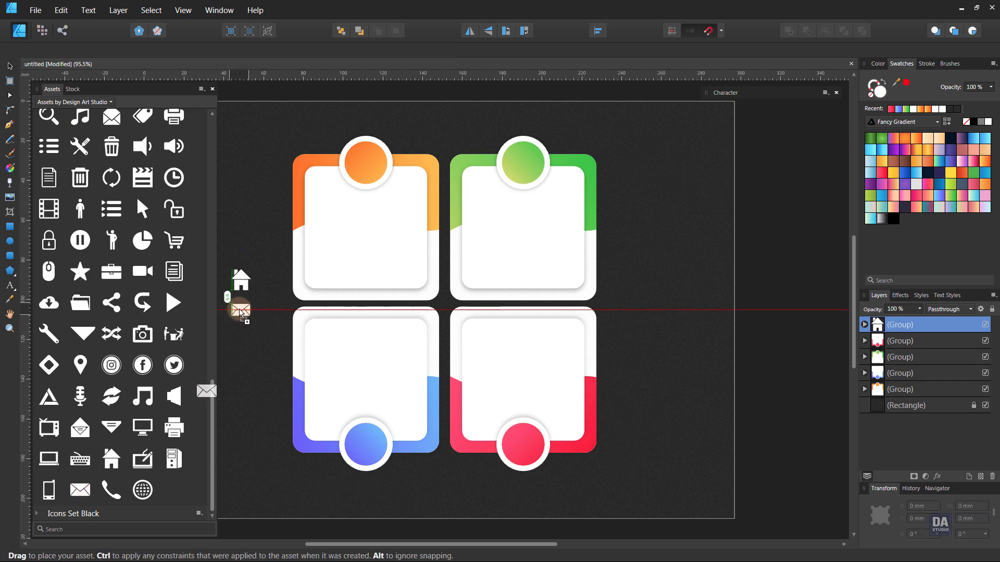
- Add the white printer and gear icons left of the cards
scroll(136, 295, up, 3)
scroll(137, 321, up, 2)
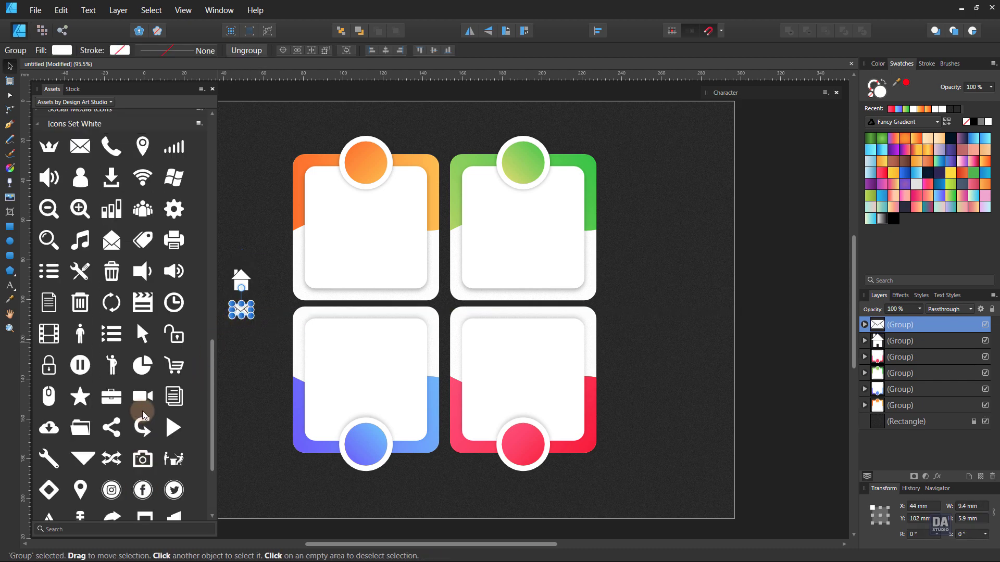
drag(174, 240, 243, 369)
drag(174, 209, 286, 267)
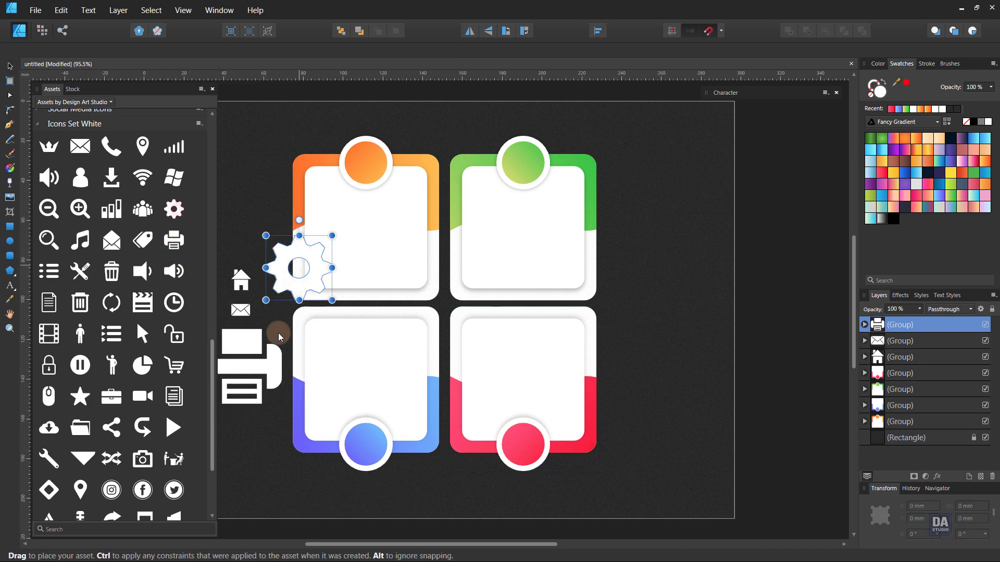
drag(282, 372, 320, 375)
- Move the house, envelope and gear icons into a cluster left of the cards
click(136, 89)
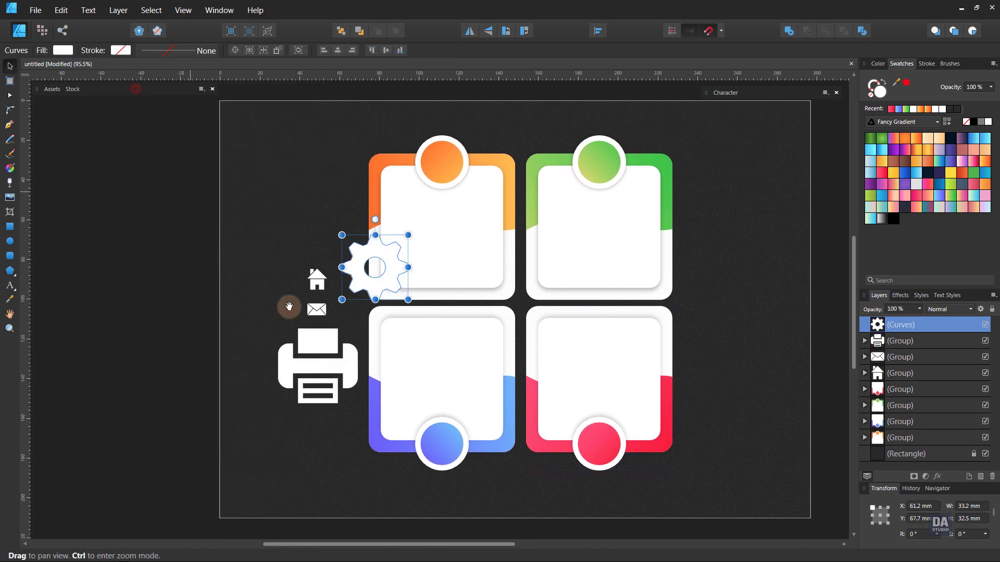
mouse_move(286, 306)
mouse_down()
mouse_move(380, 311)
mouse_move(366, 332)
mouse_up()
key(v)
drag(323, 281, 230, 198)
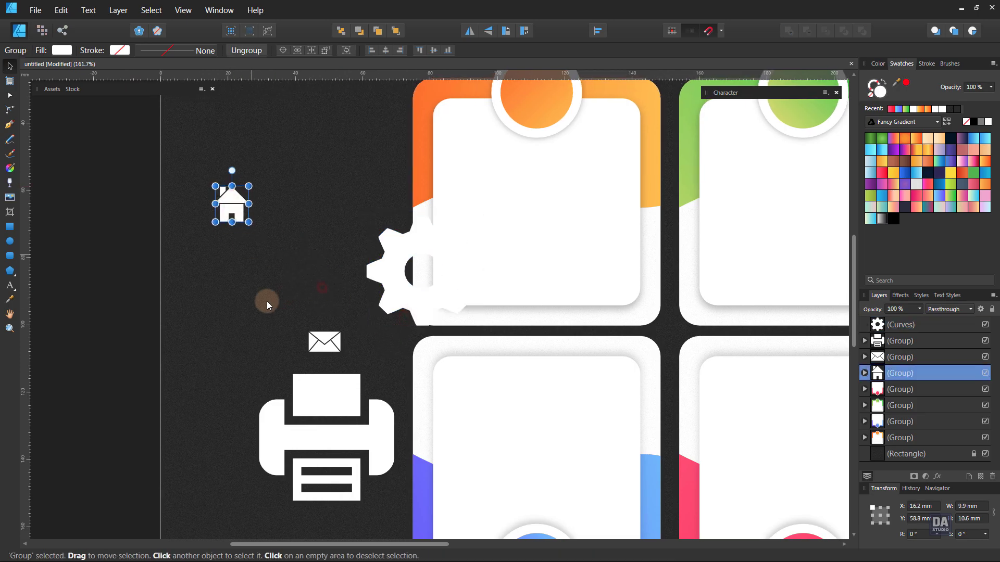
drag(320, 341, 232, 261)
click(369, 267)
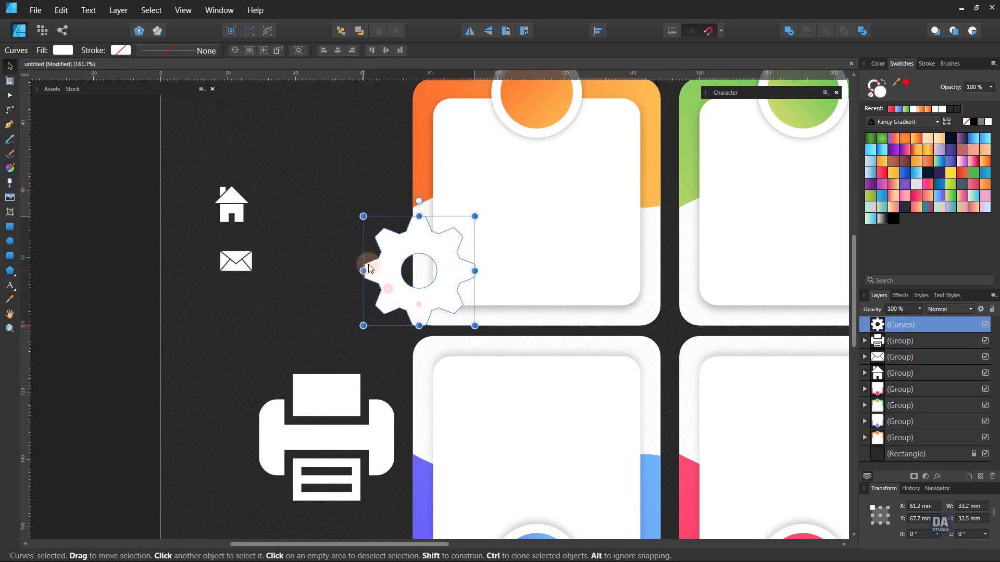
mouse_move(368, 264)
mouse_down()
mouse_move(290, 200)
mouse_move(316, 177)
mouse_move(300, 209)
mouse_move(317, 183)
mouse_up()
- Shrink the gear and printer to about 10.8 mm to complete the 2×2 icon cluster
drag(238, 262, 240, 253)
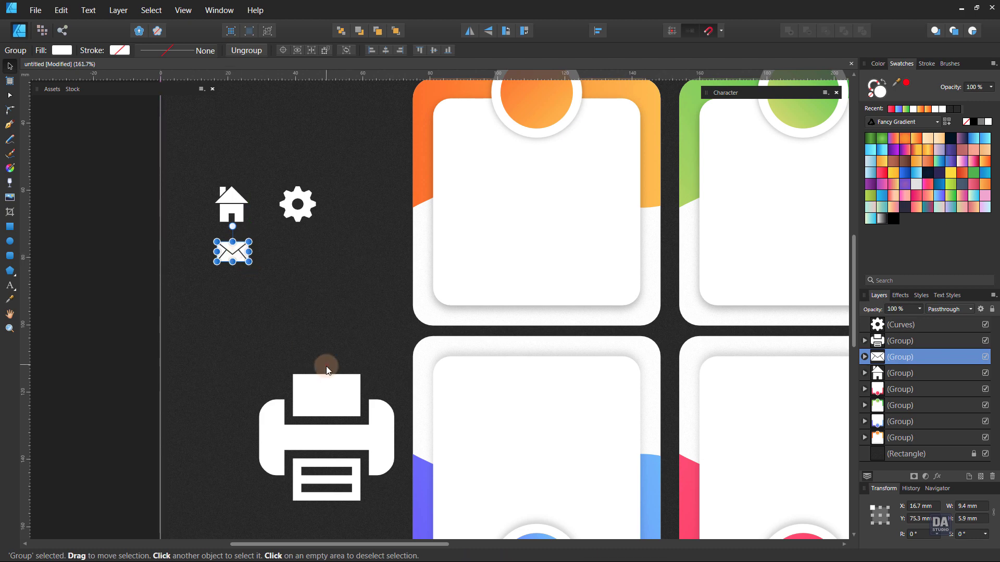
drag(321, 422, 341, 295)
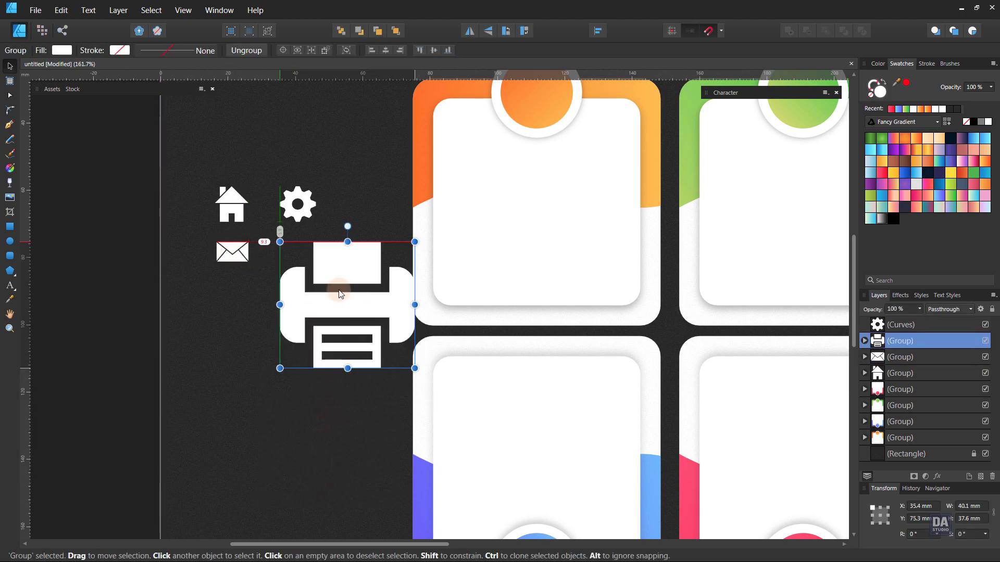
drag(413, 366, 307, 256)
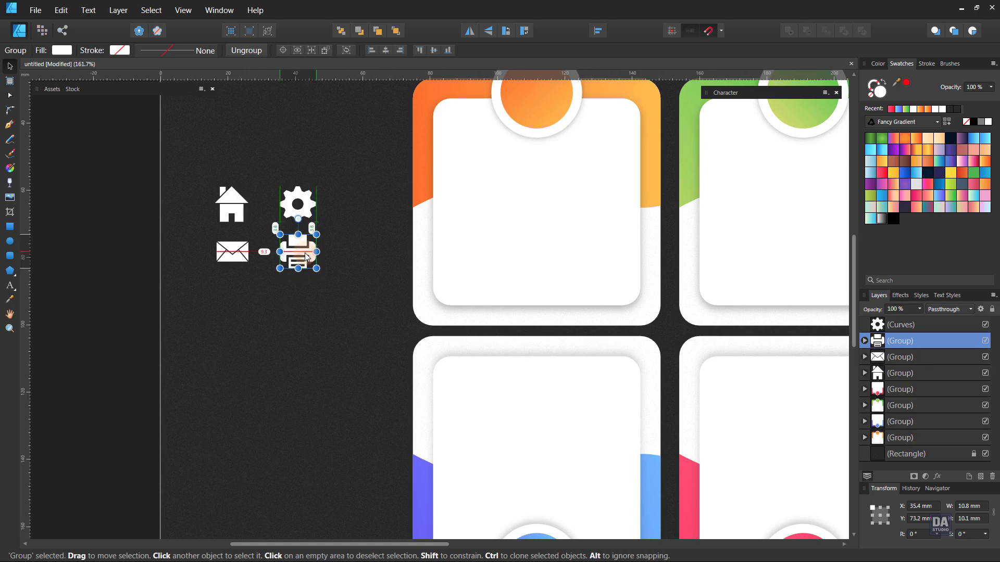
click(346, 273)
drag(350, 264, 192, 181)
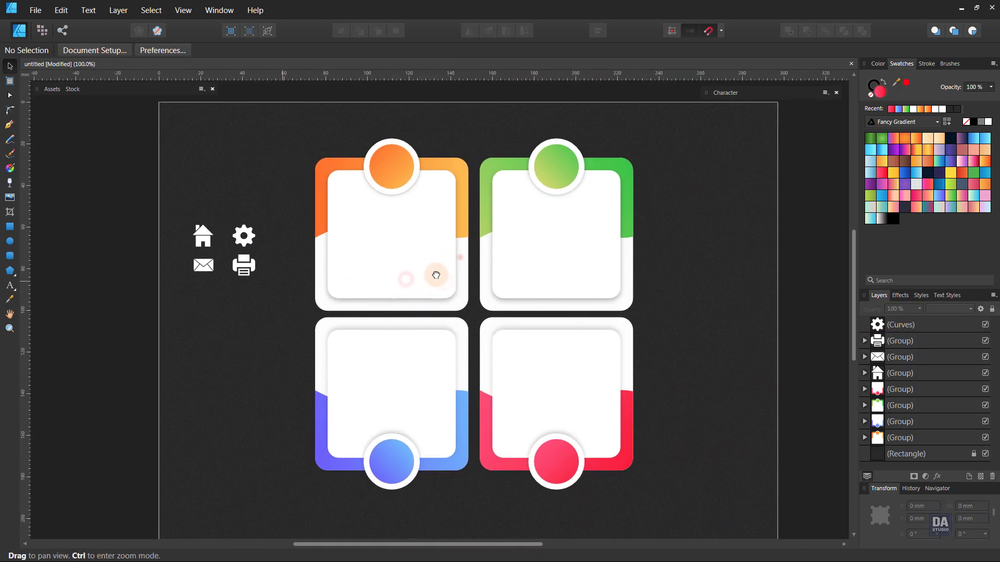
drag(436, 274, 431, 279)
- Colour the house icon orange from the orange circle and place it low in the orange card
click(197, 241)
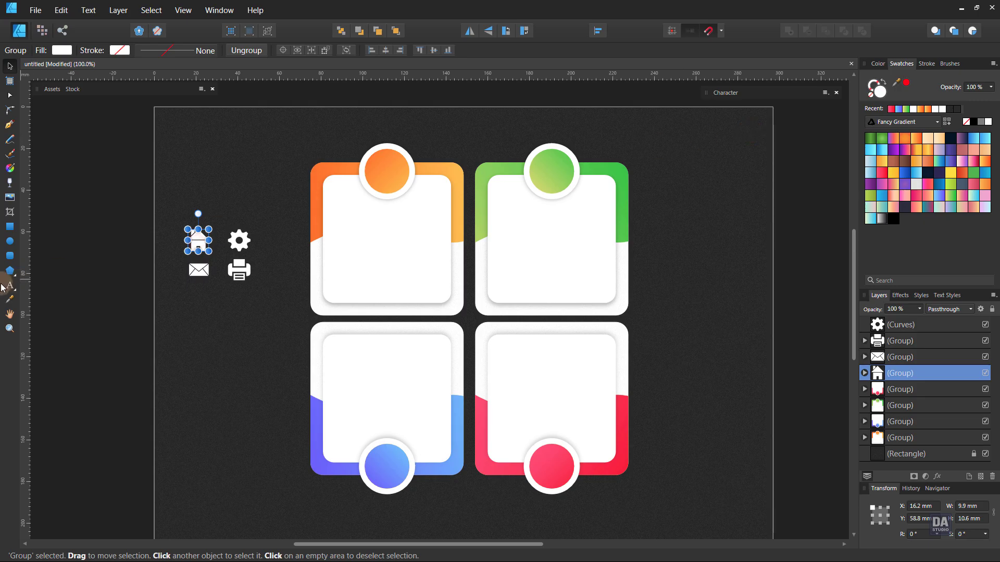
click(10, 299)
click(390, 179)
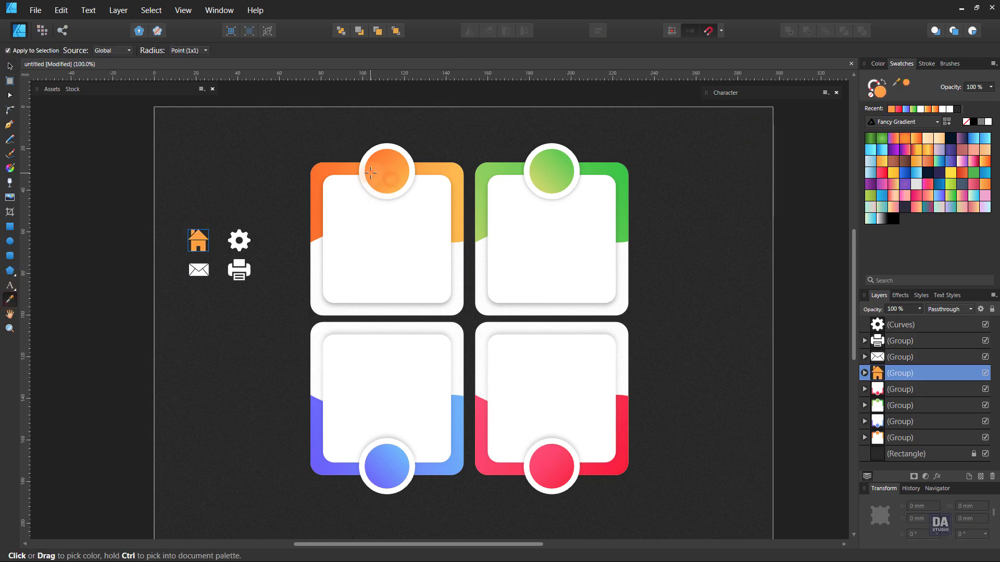
click(10, 66)
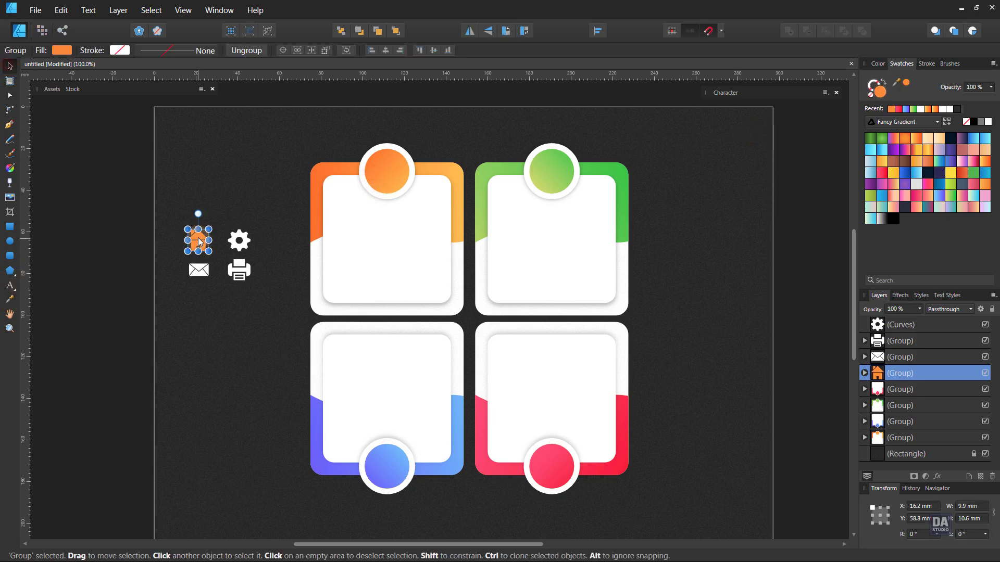
drag(198, 241, 388, 287)
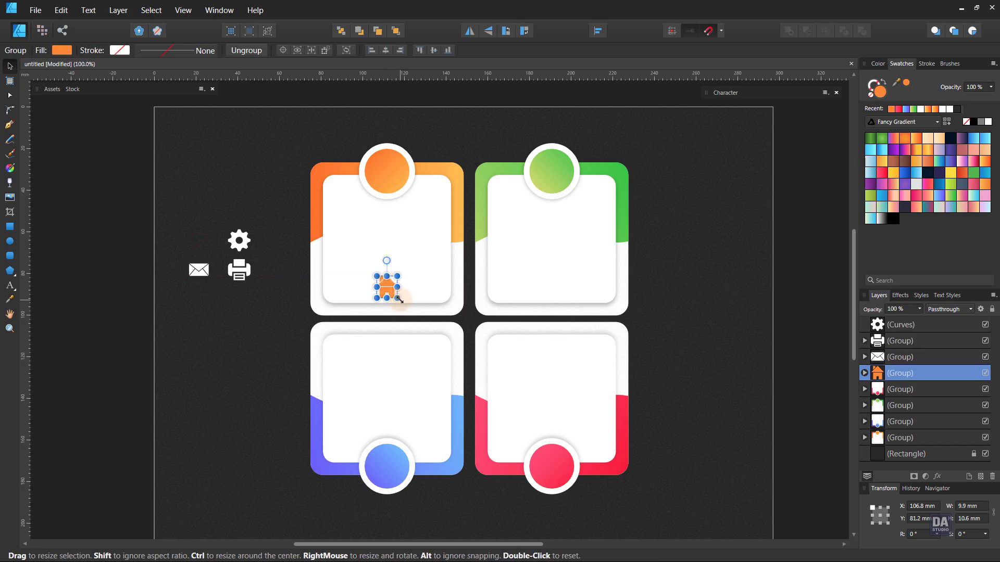
click(250, 325)
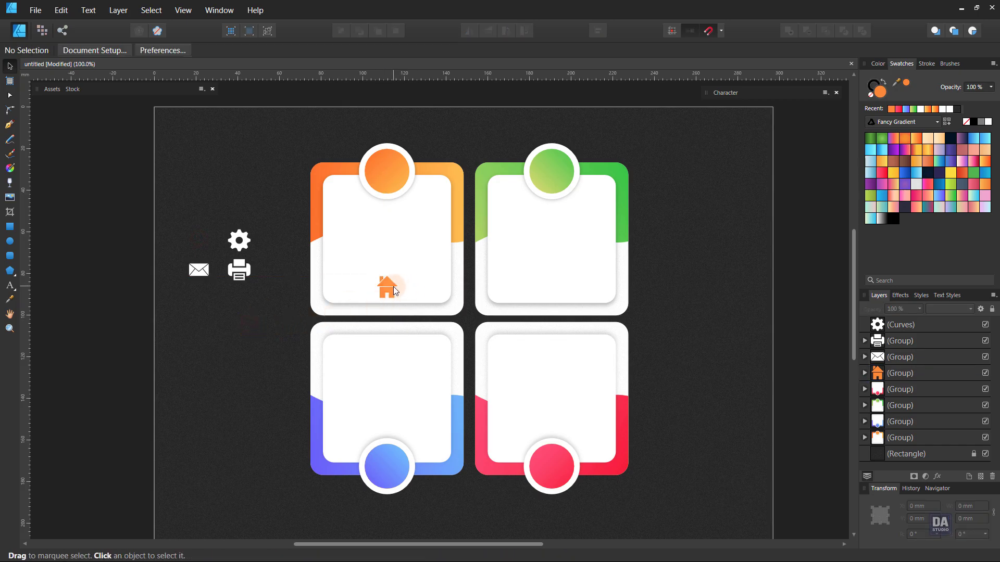
click(394, 290)
click(240, 333)
- Move the envelope into the green card, colour it green, and level it with the house
drag(200, 280, 552, 297)
click(11, 300)
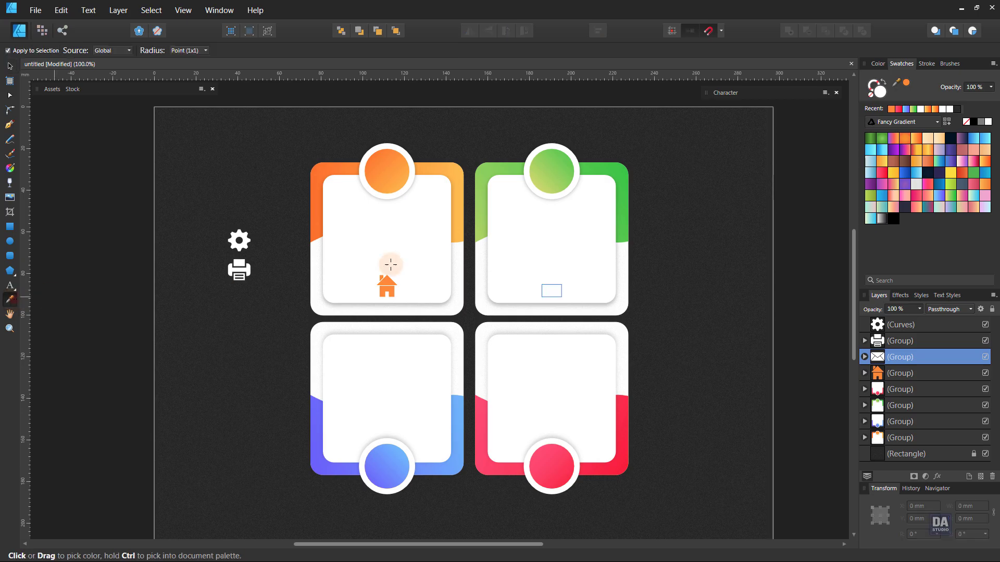
click(567, 169)
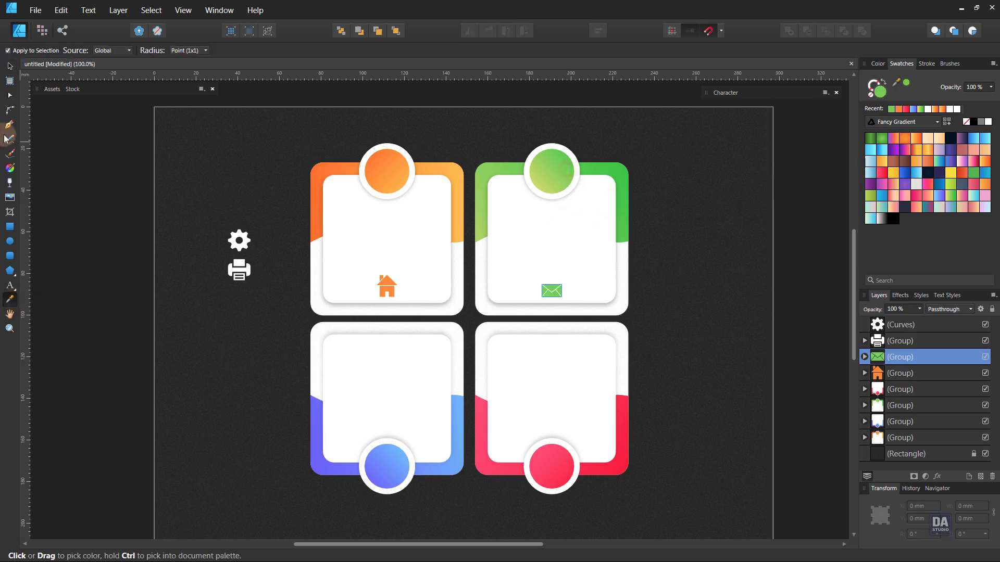
click(10, 67)
click(140, 323)
click(553, 296)
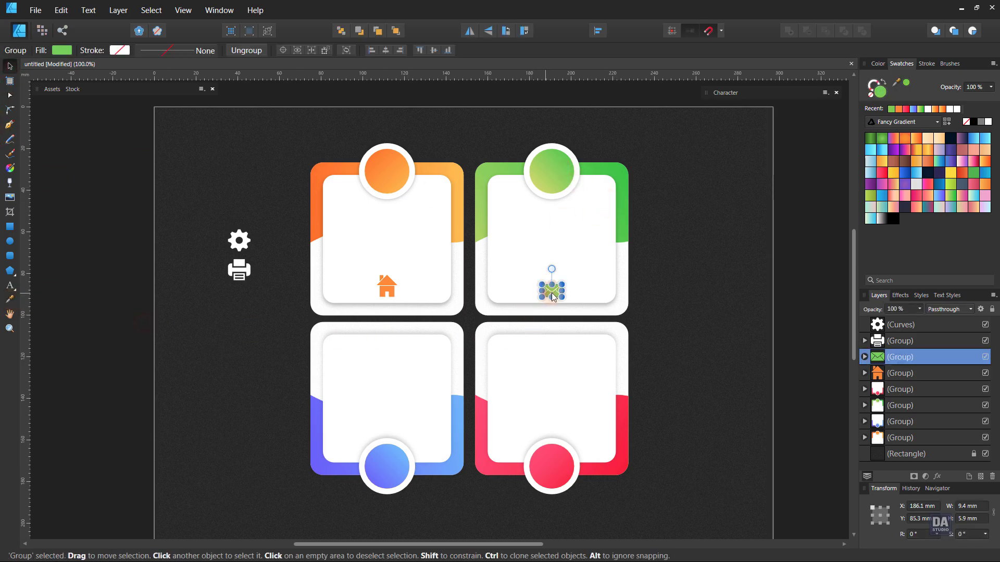
drag(560, 296, 555, 294)
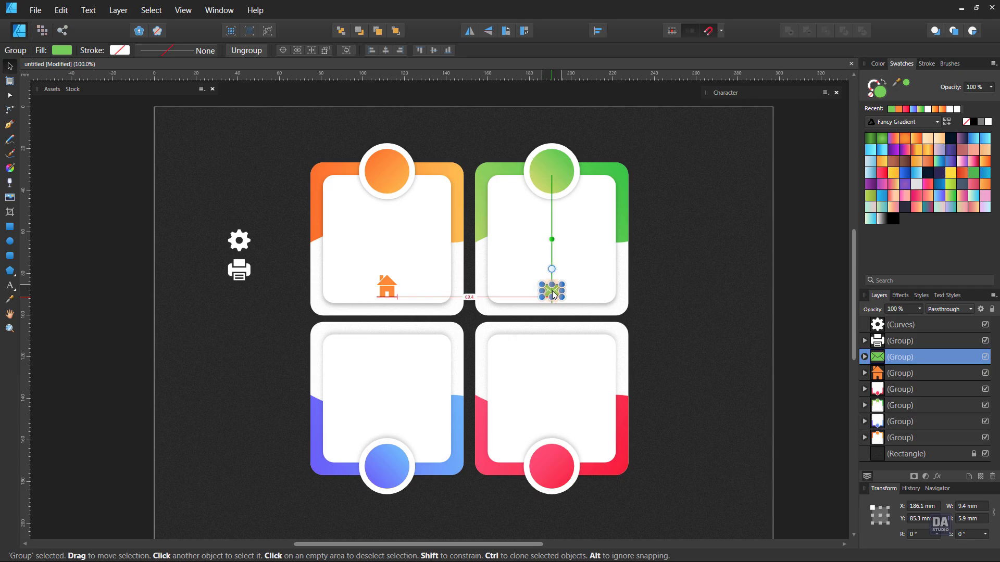
click(218, 367)
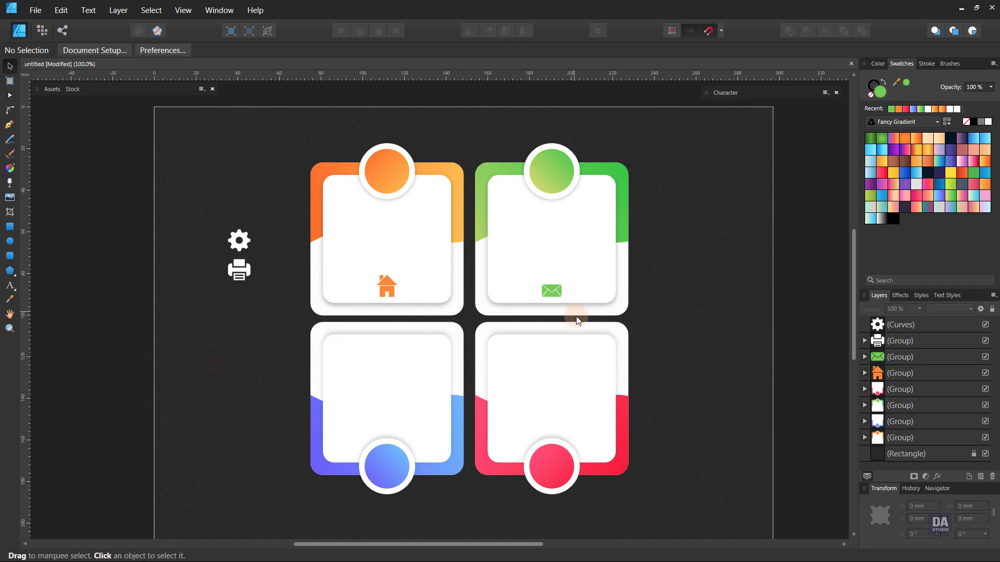
scroll(576, 320, up, 3)
- Enlarge the envelope icon slightly and zoom out to the whole page
click(549, 270)
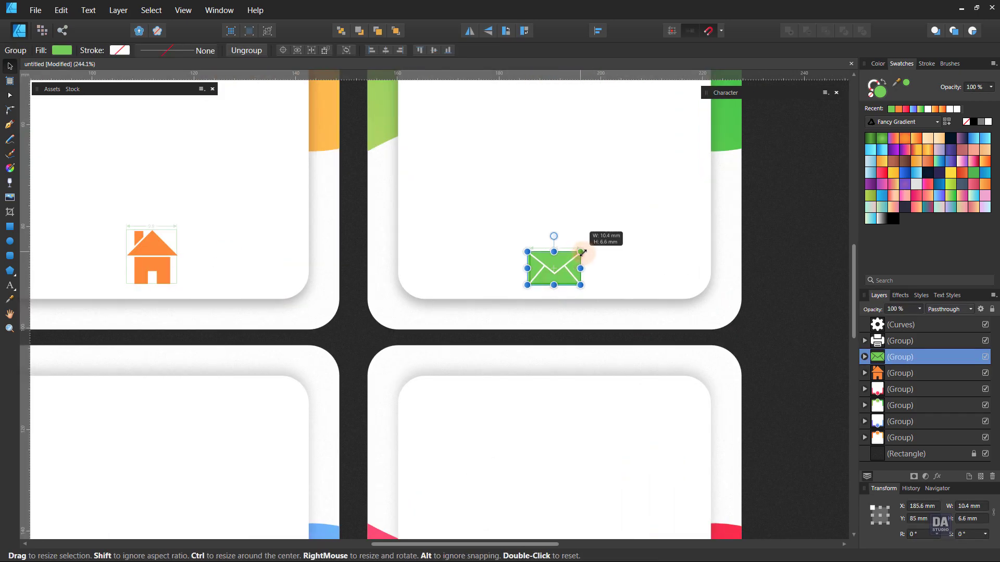
drag(581, 253, 561, 276)
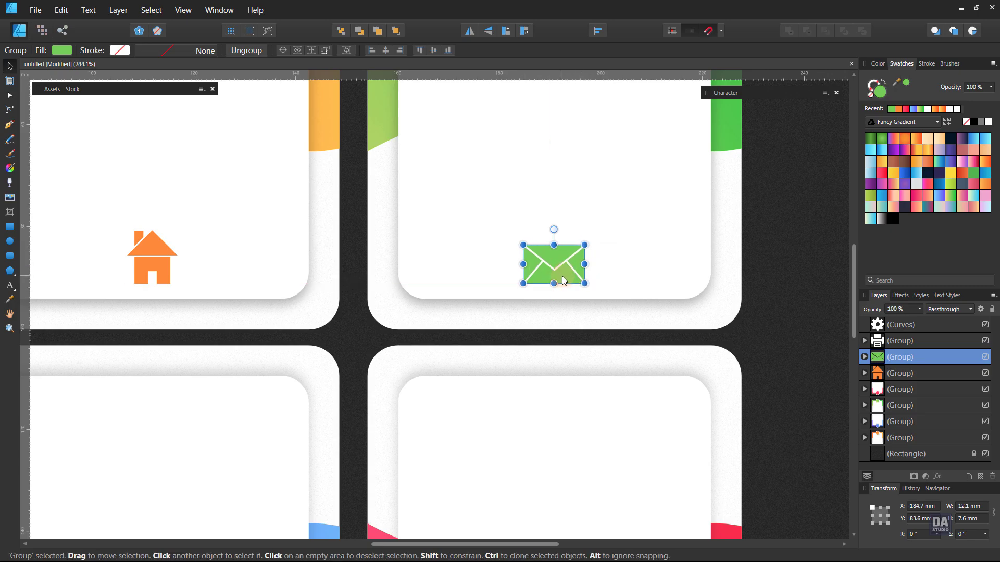
key(ctrl+1)
click(679, 327)
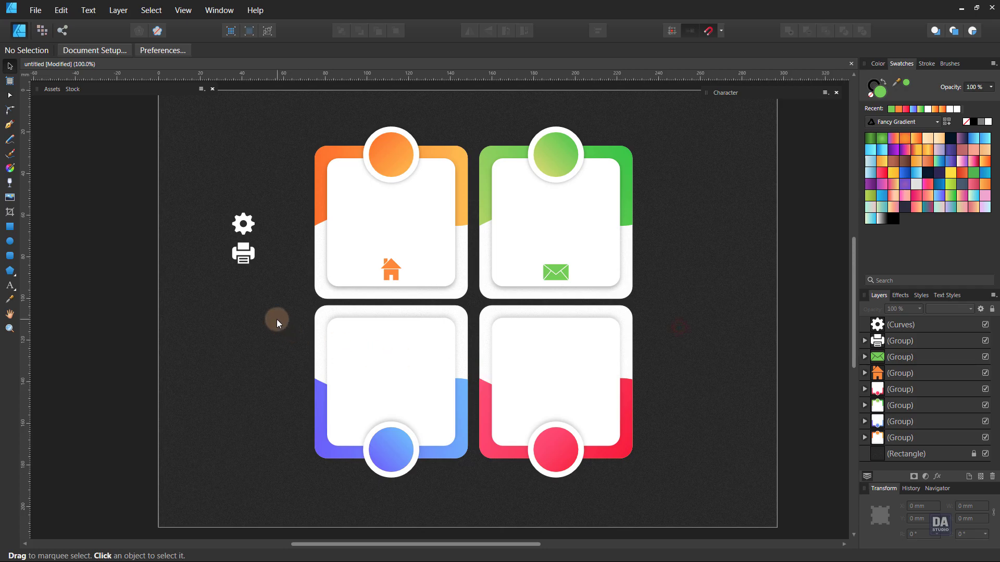
- Move the gear to the top of the blue card and colour it blue
click(245, 225)
drag(246, 226, 394, 342)
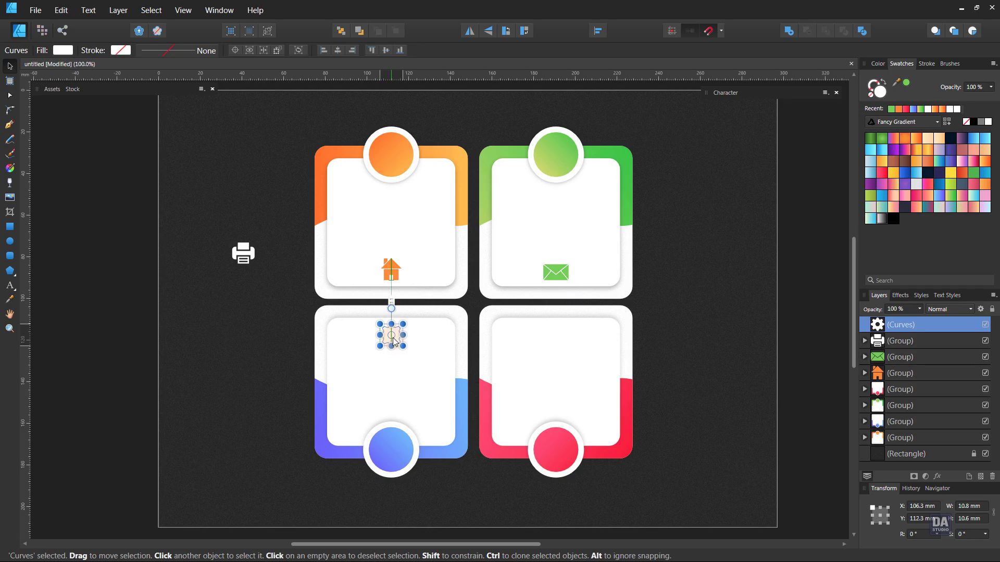
click(10, 299)
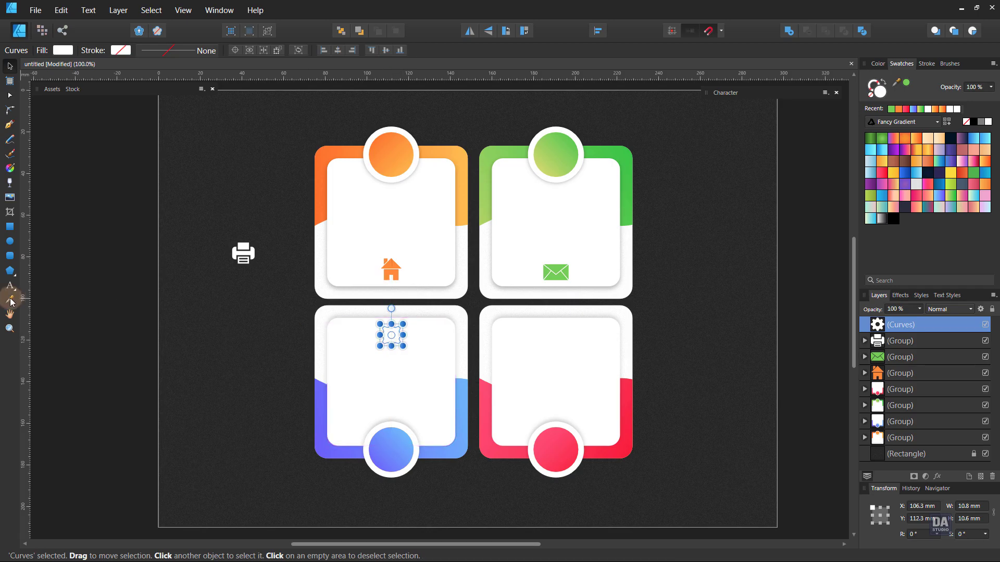
click(330, 448)
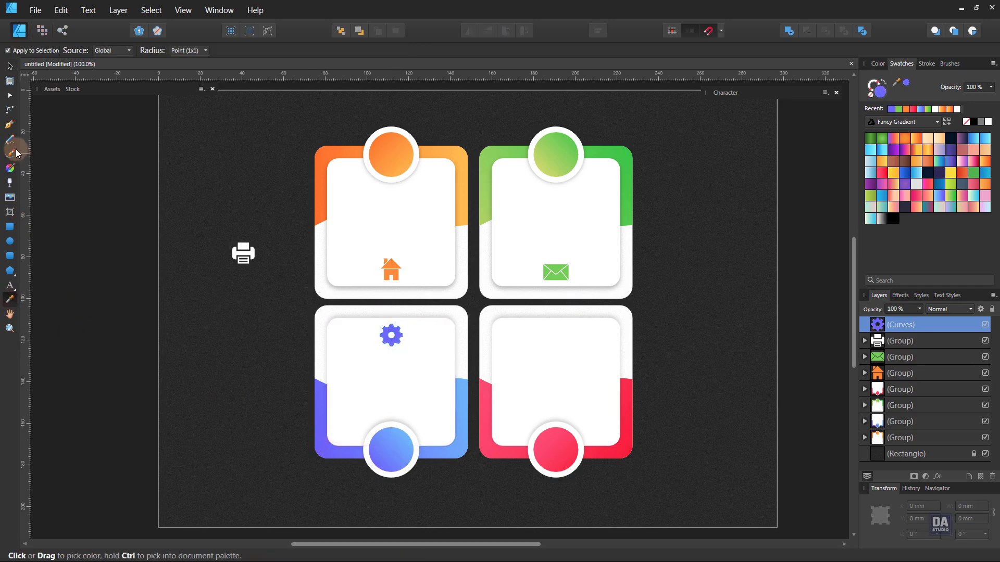
click(10, 66)
click(223, 257)
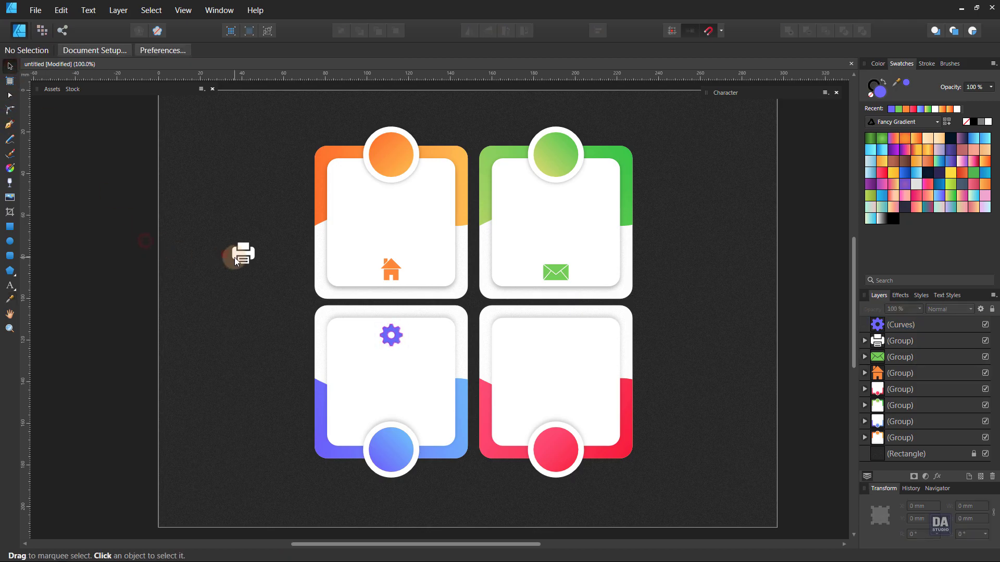
- Move the printer icon onto the red card and recolour it red
mouse_move(235, 259)
mouse_down()
mouse_move(242, 252)
mouse_move(555, 336)
mouse_up()
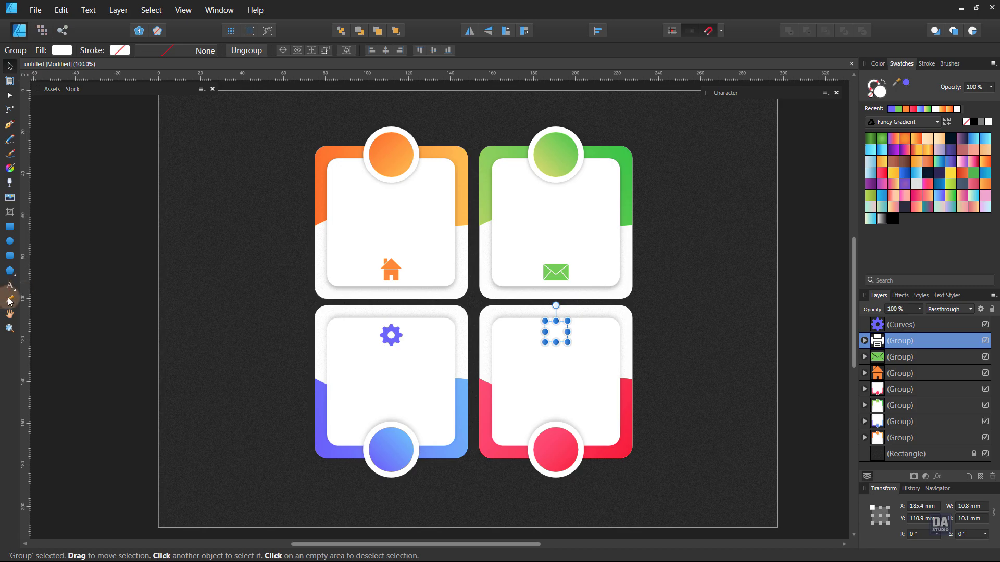
click(10, 299)
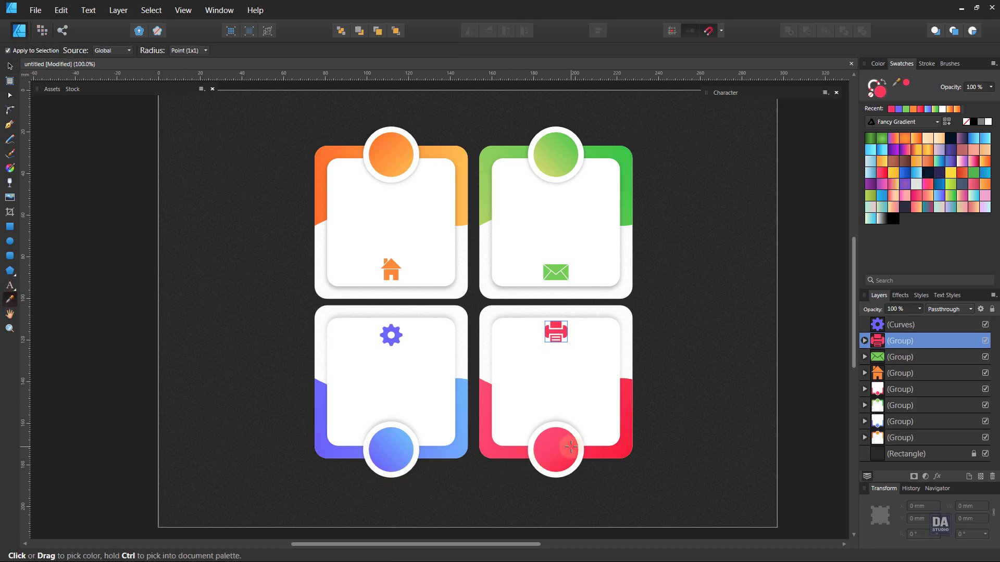
click(9, 67)
click(207, 304)
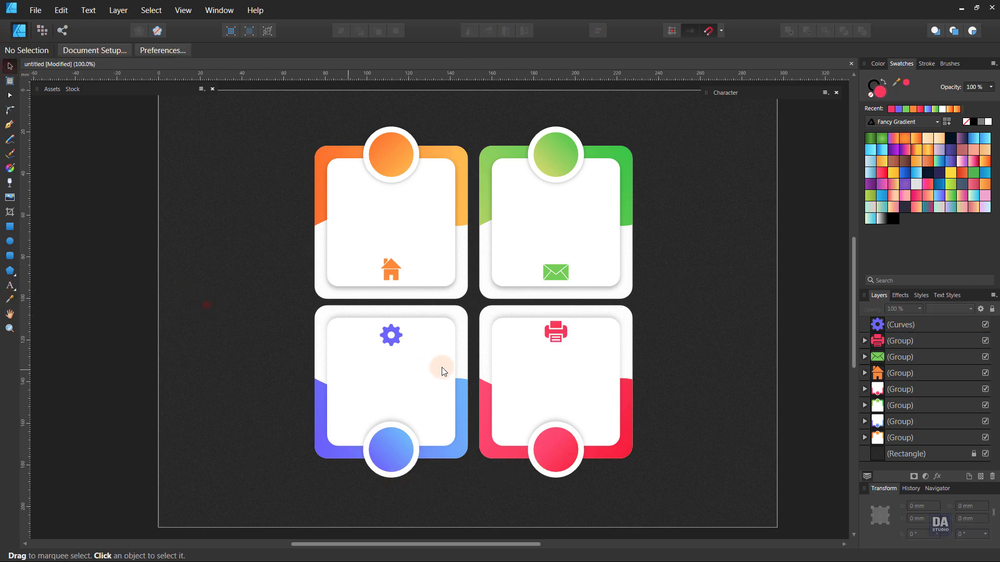
click(557, 335)
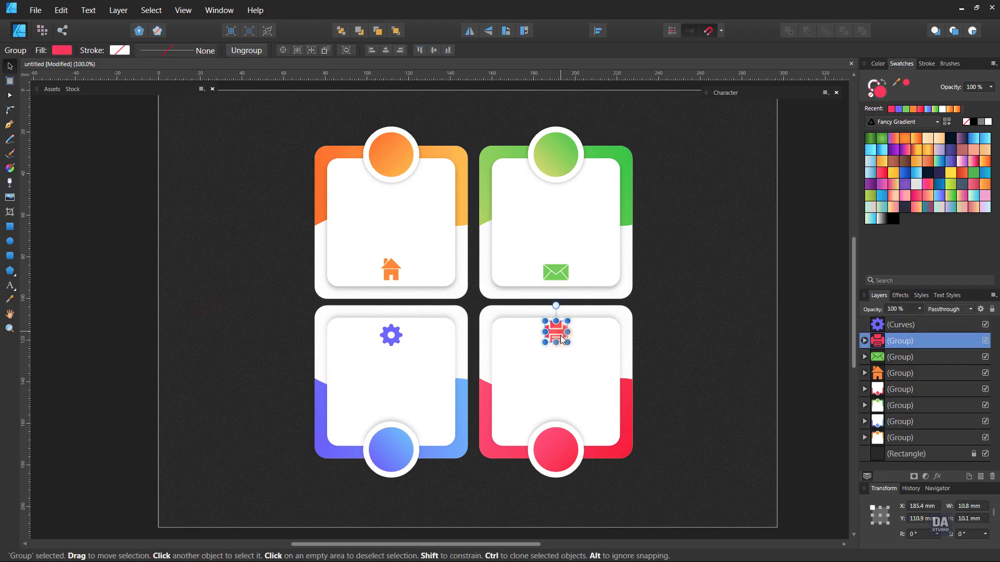
drag(561, 337, 696, 353)
- Level the gear and printer icons at the same height across the bottom cards
click(674, 366)
key(z)
key(v)
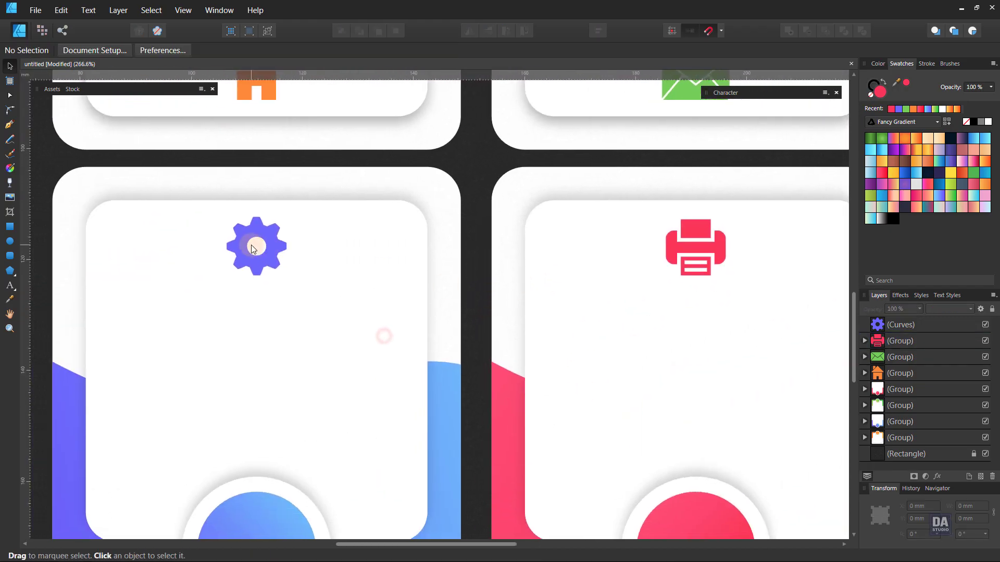
click(255, 246)
shift+click(703, 257)
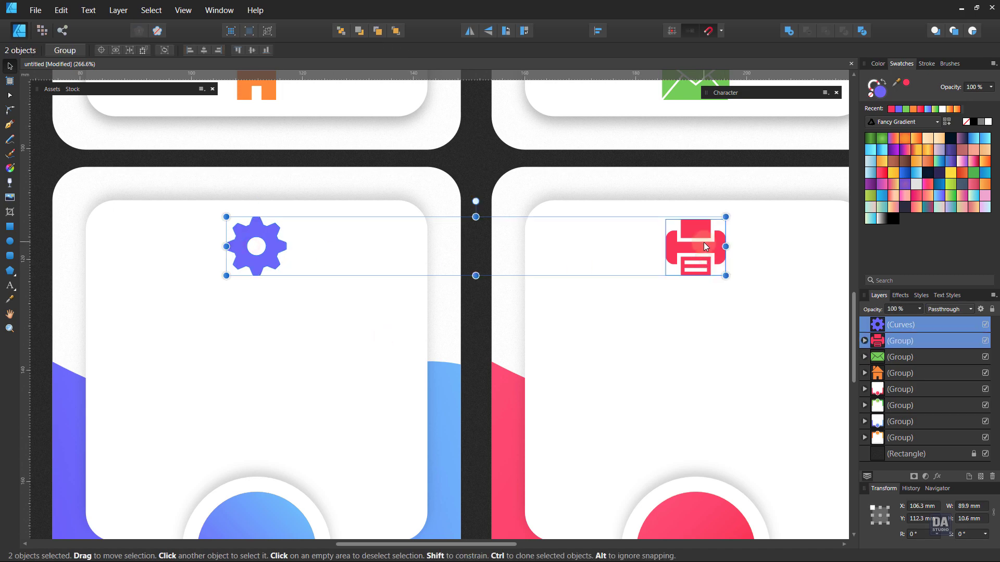
click(704, 242)
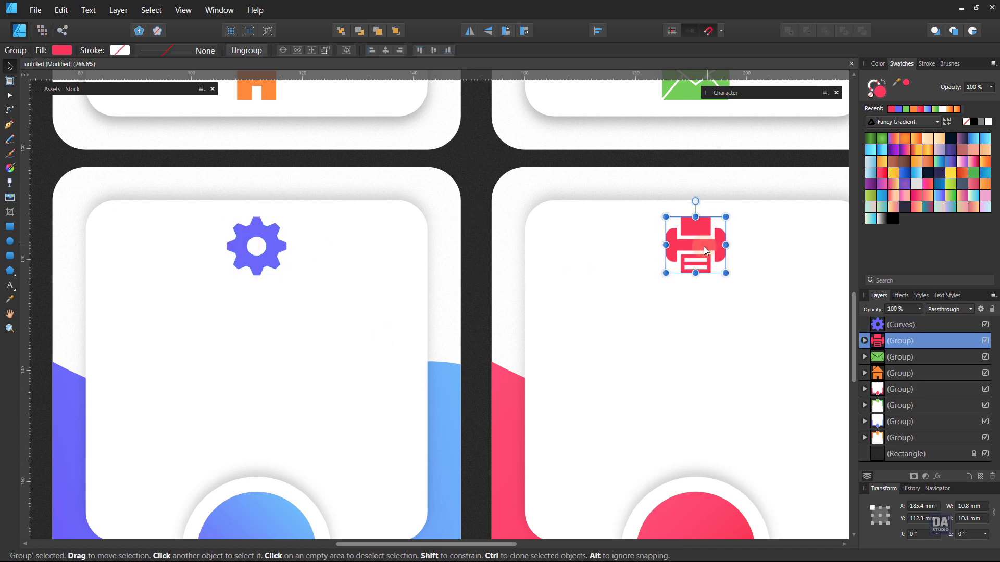
shift+click(276, 252)
drag(276, 251, 273, 251)
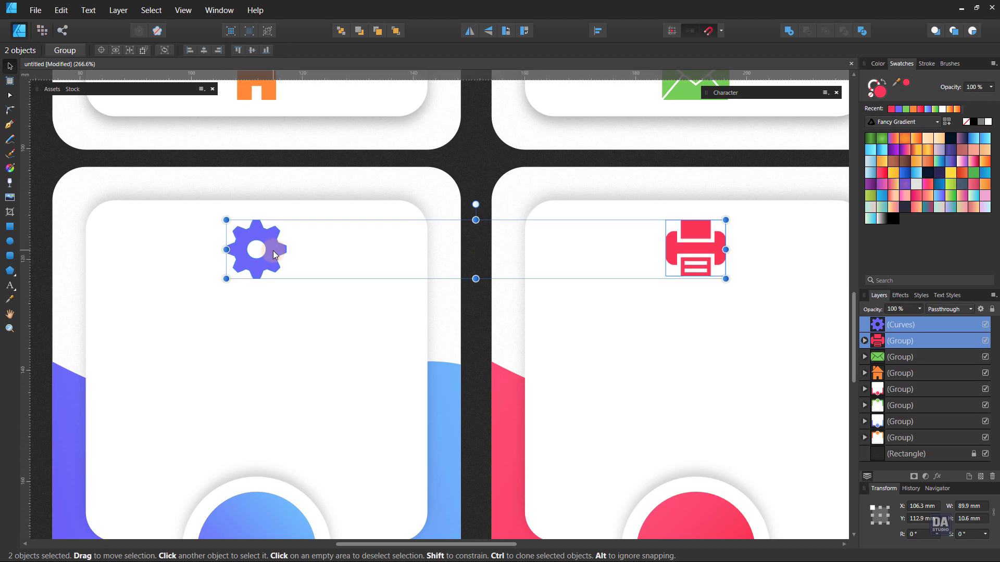
scroll(330, 259, down, 5)
drag(510, 286, 423, 369)
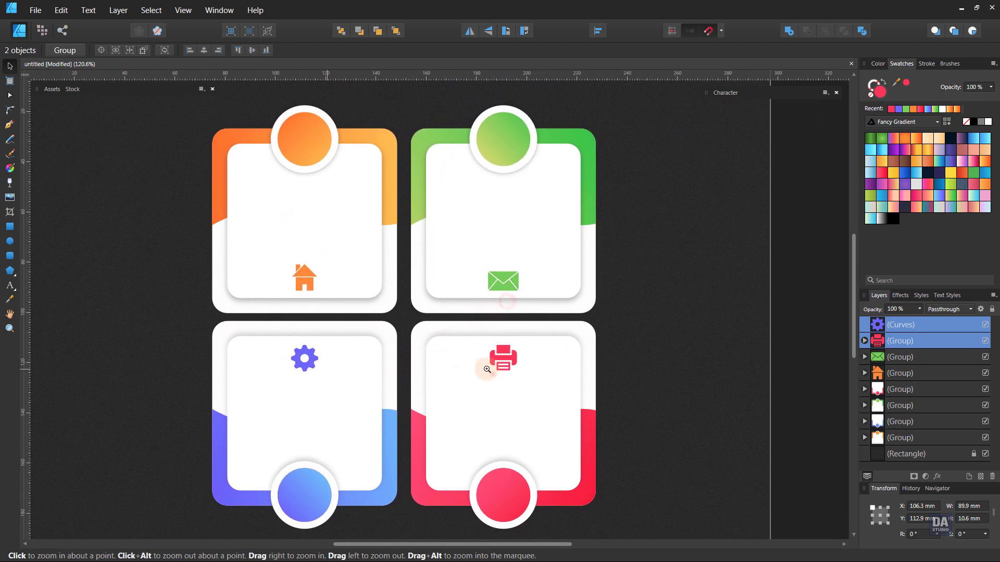
scroll(464, 383, down, 1)
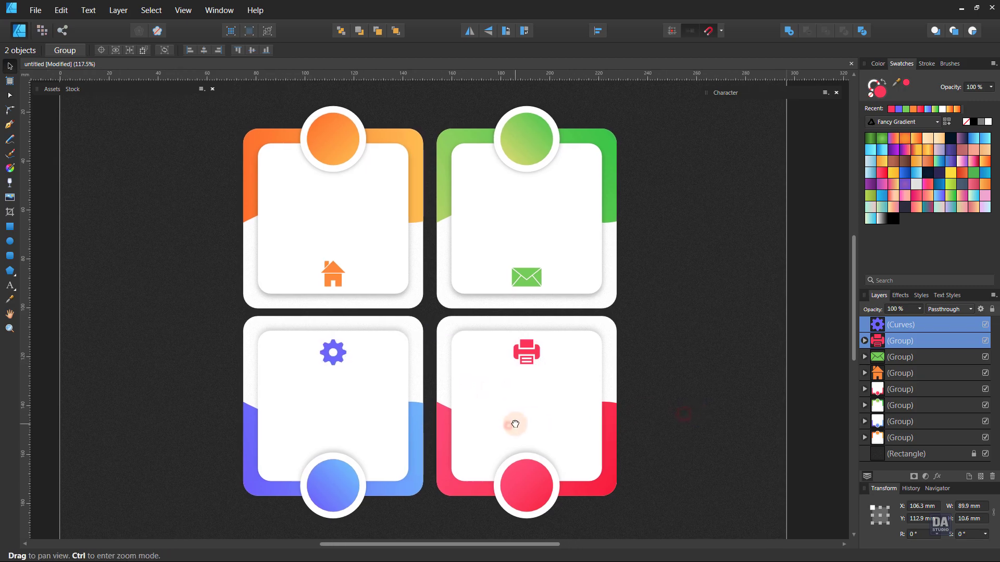
click(688, 420)
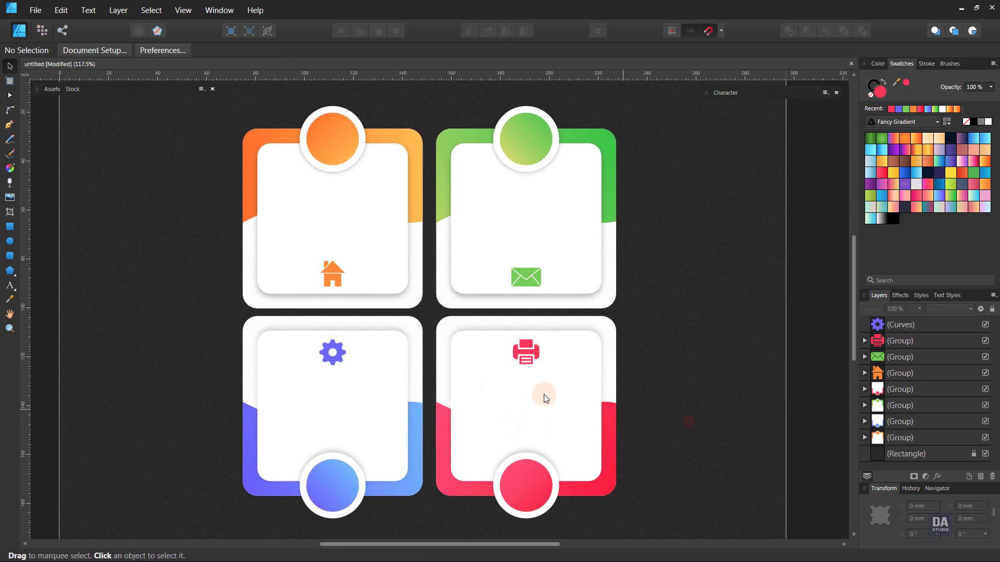
- Add white artistic text '01' and scale it onto the orange circle
click(10, 286)
click(196, 259)
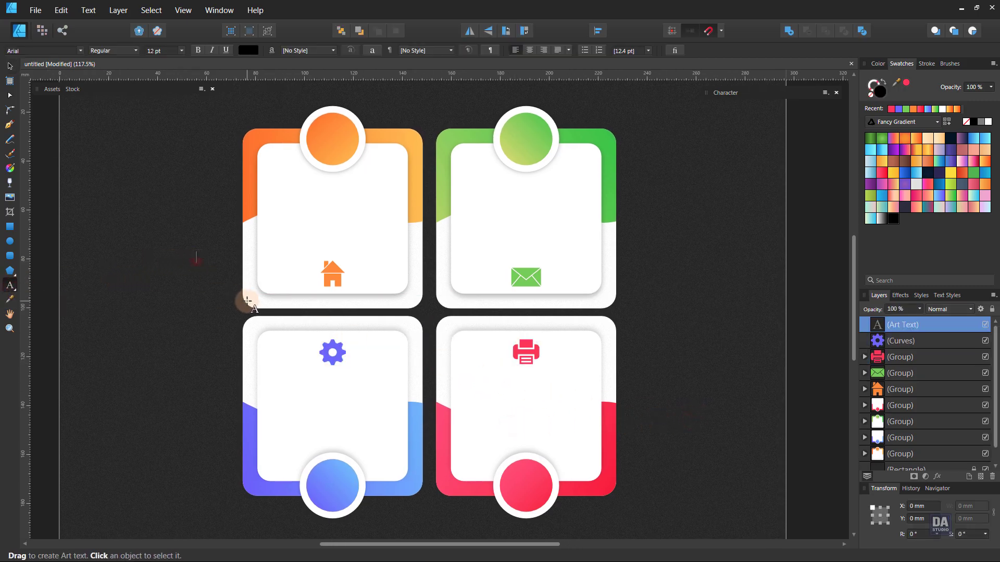
text(01)
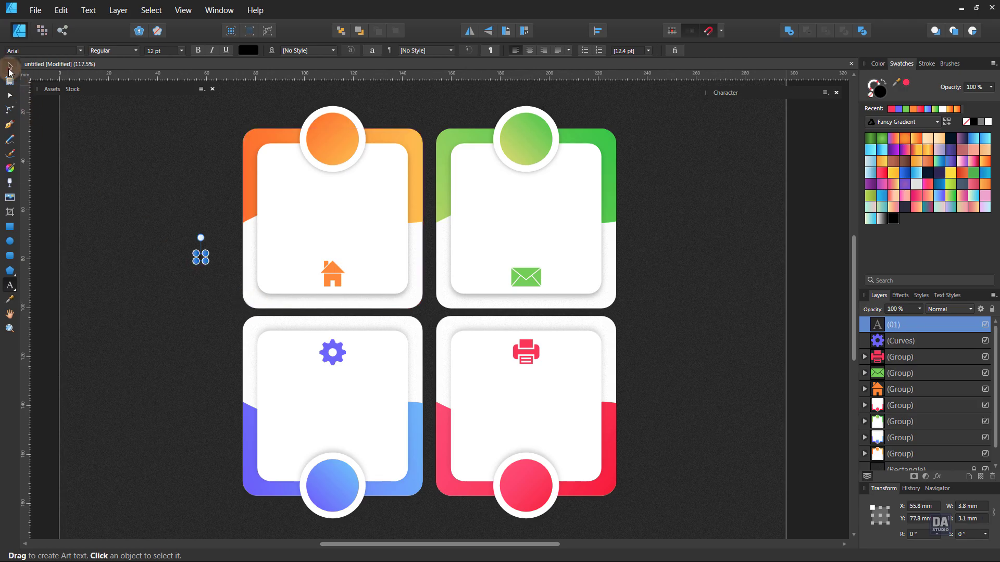
click(9, 67)
click(249, 50)
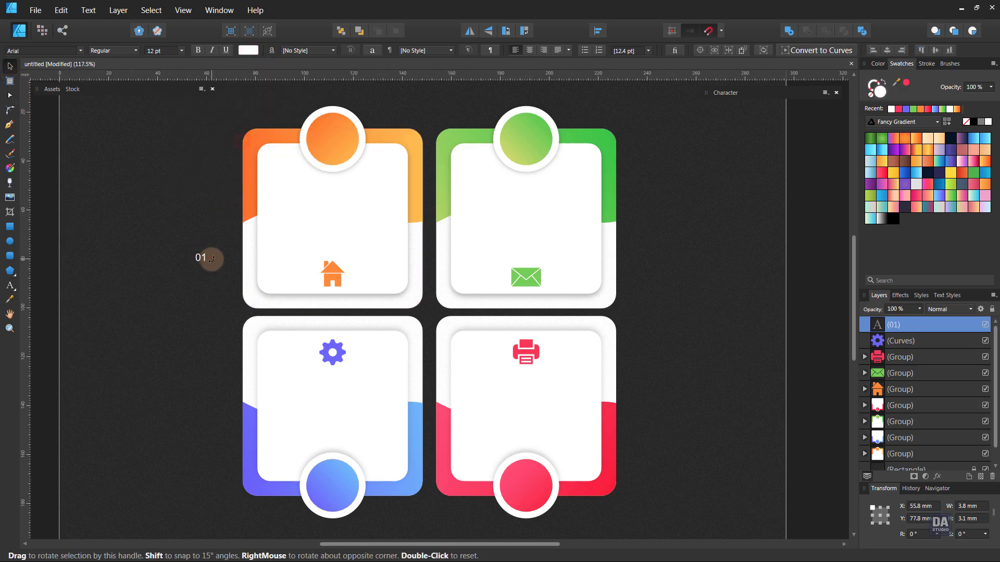
mouse_move(205, 261)
mouse_down()
mouse_move(241, 298)
mouse_move(329, 149)
mouse_move(344, 149)
mouse_up()
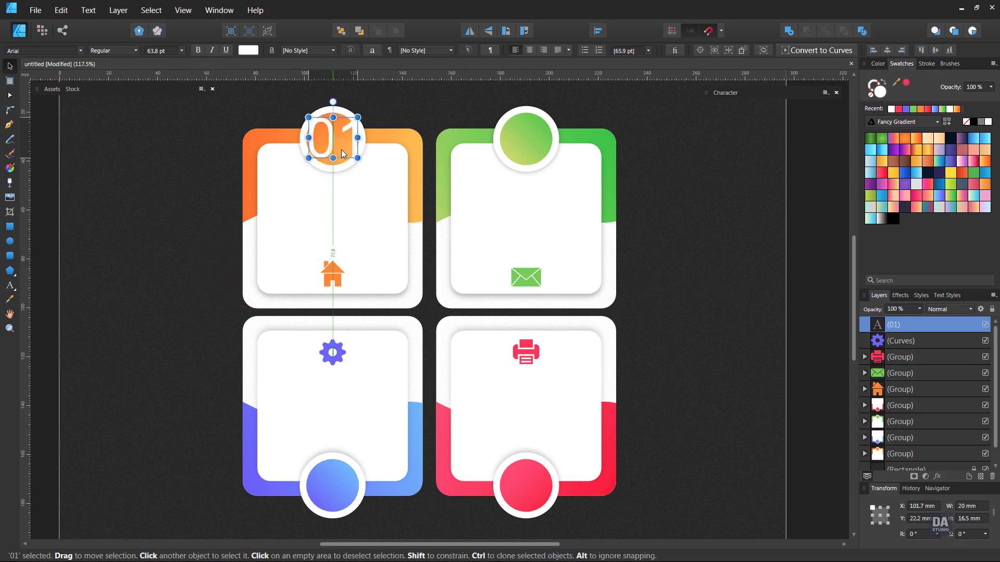
drag(358, 158, 349, 151)
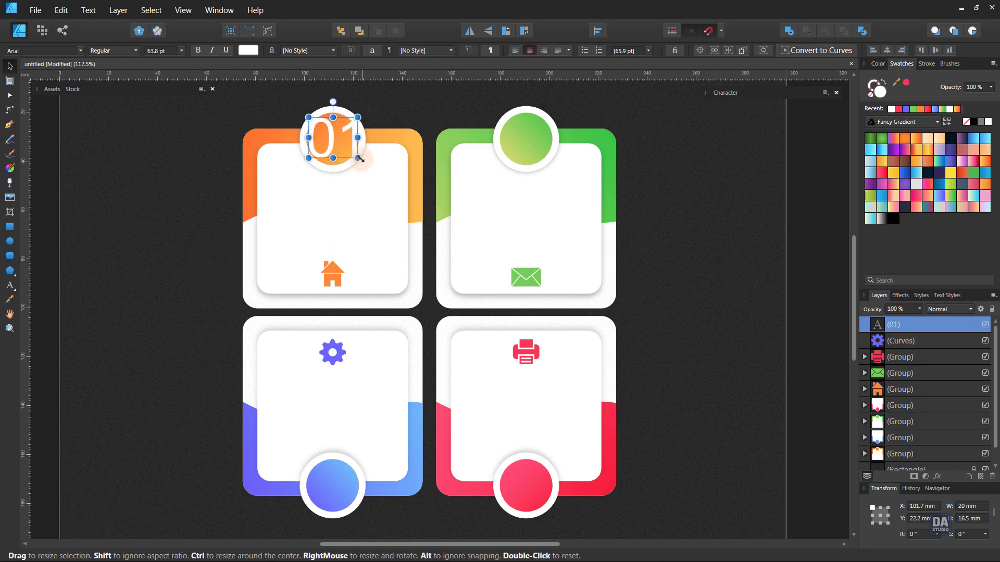
- Set the 01 to Bebas Neue Bold at about 45.5 pt, centred in the circle
click(47, 50)
text(bebas)
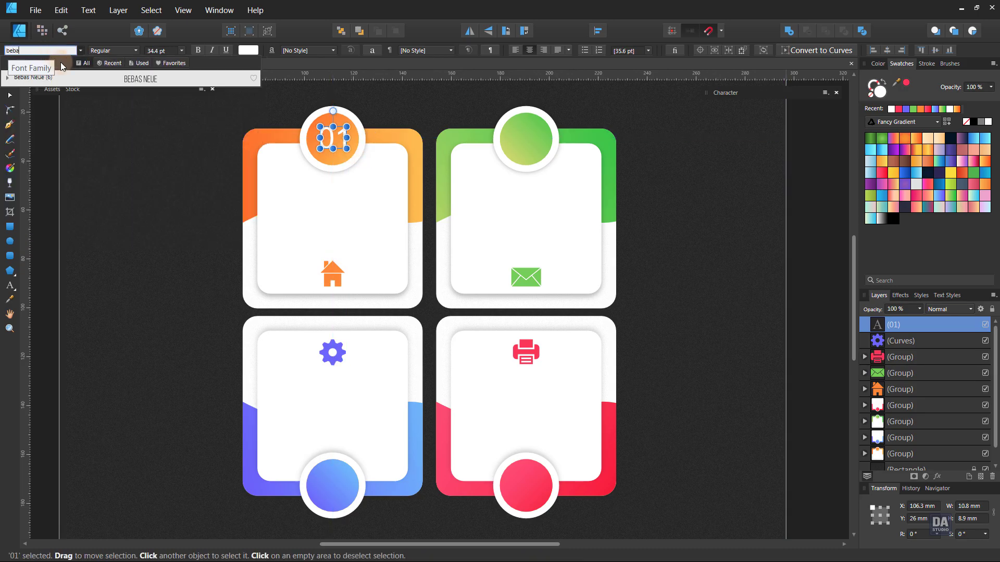
click(67, 73)
drag(333, 142, 332, 143)
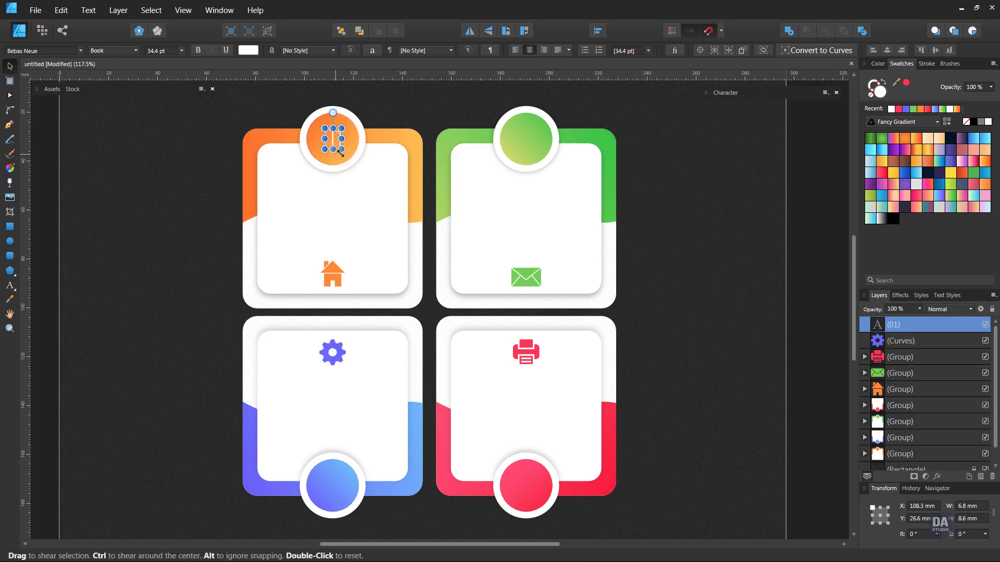
drag(341, 150, 344, 153)
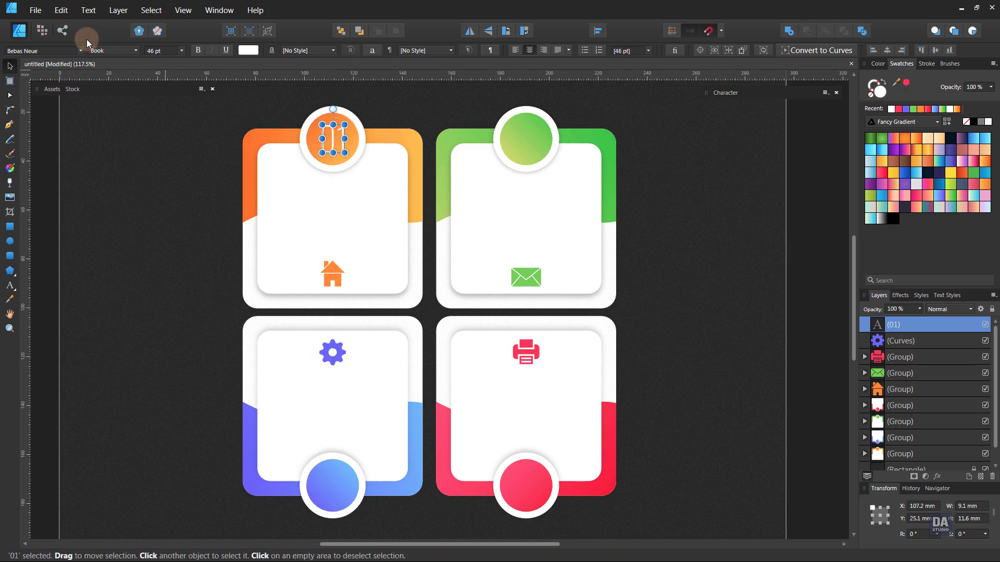
click(113, 50)
click(107, 117)
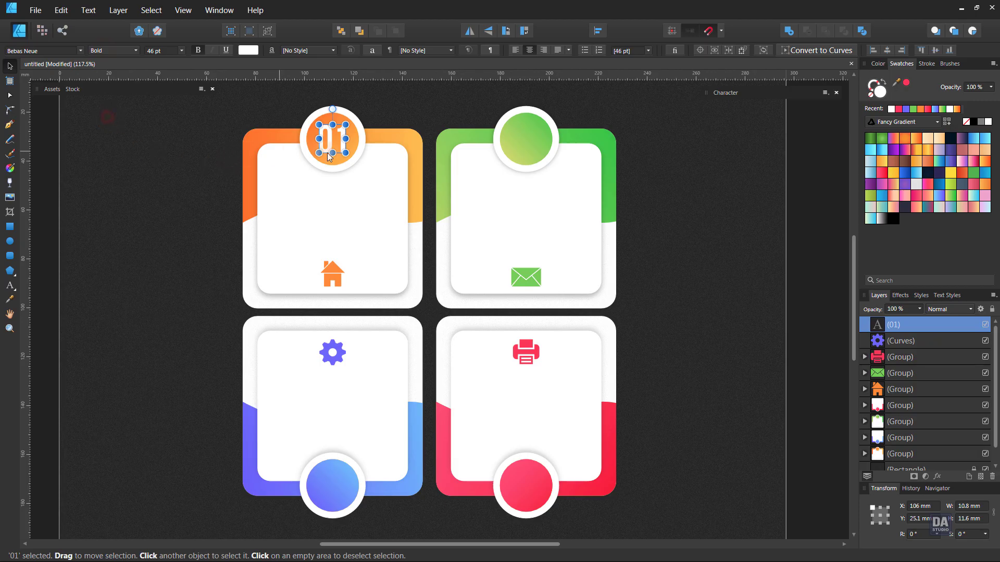
scroll(328, 156, up, 4)
mouse_move(376, 206)
mouse_down()
mouse_move(365, 195)
mouse_move(376, 207)
mouse_up()
scroll(313, 177, down, 3)
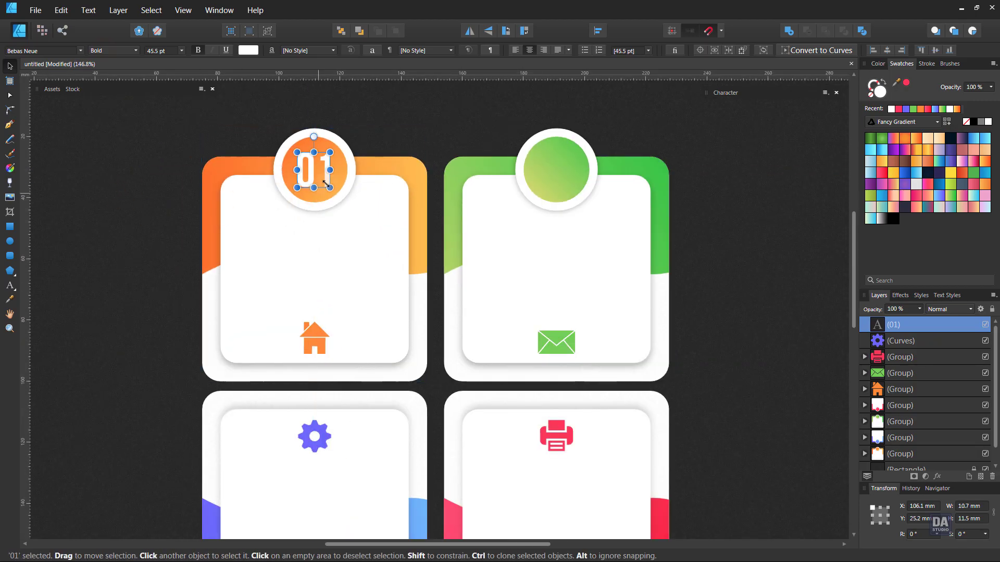
- Copy the 01 onto the green circle, centre it and change it to 02
drag(325, 183, 568, 189)
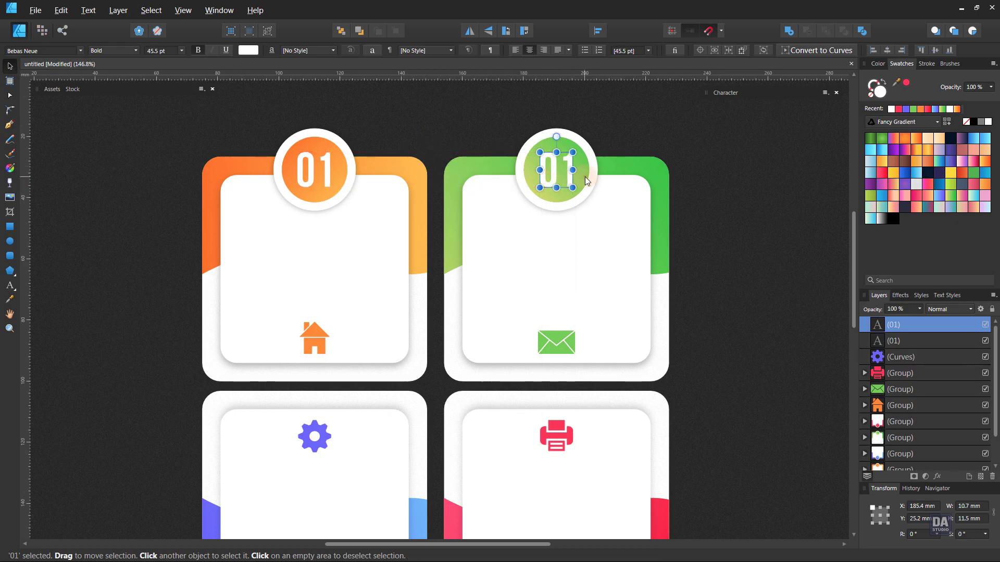
click(585, 176)
drag(567, 179, 572, 176)
double_click(560, 177)
text(2)
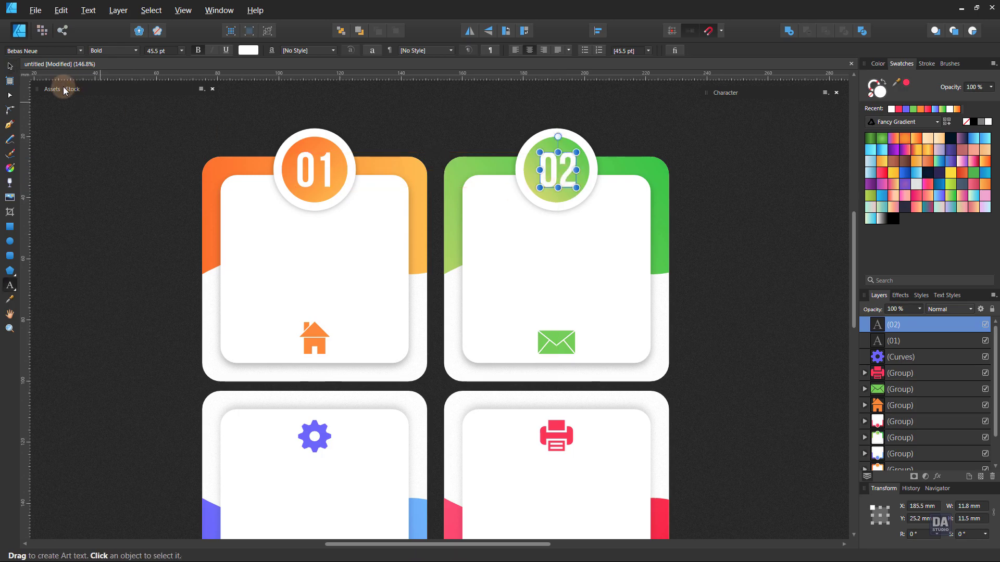
click(10, 66)
- Place copies of the number on the blue and red circles, reading 03 and 04
scroll(424, 234, down, 2)
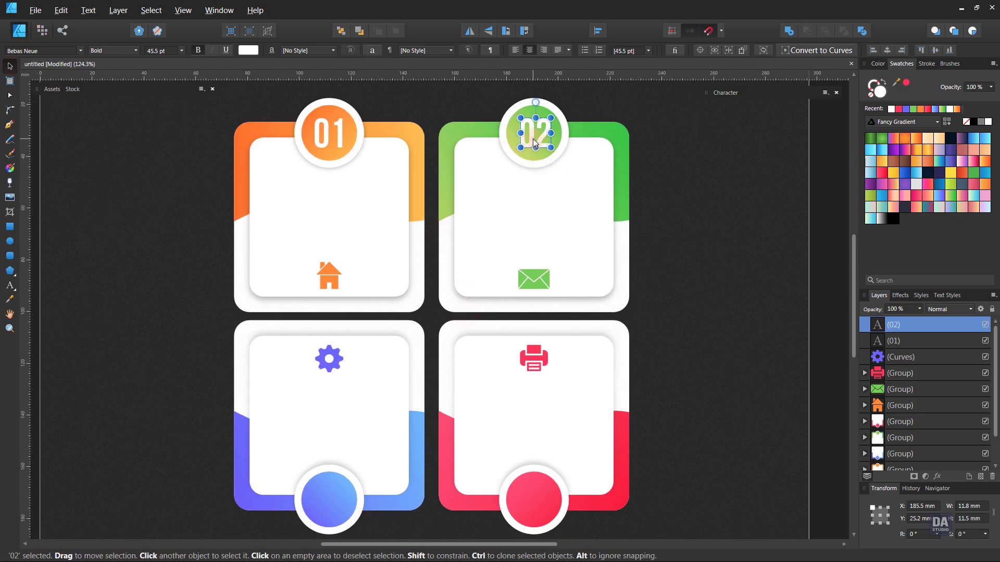
drag(532, 138, 488, 259)
mouse_move(333, 478)
mouse_down()
mouse_move(536, 160)
mouse_move(309, 477)
mouse_move(331, 510)
mouse_move(370, 408)
mouse_move(518, 391)
mouse_up()
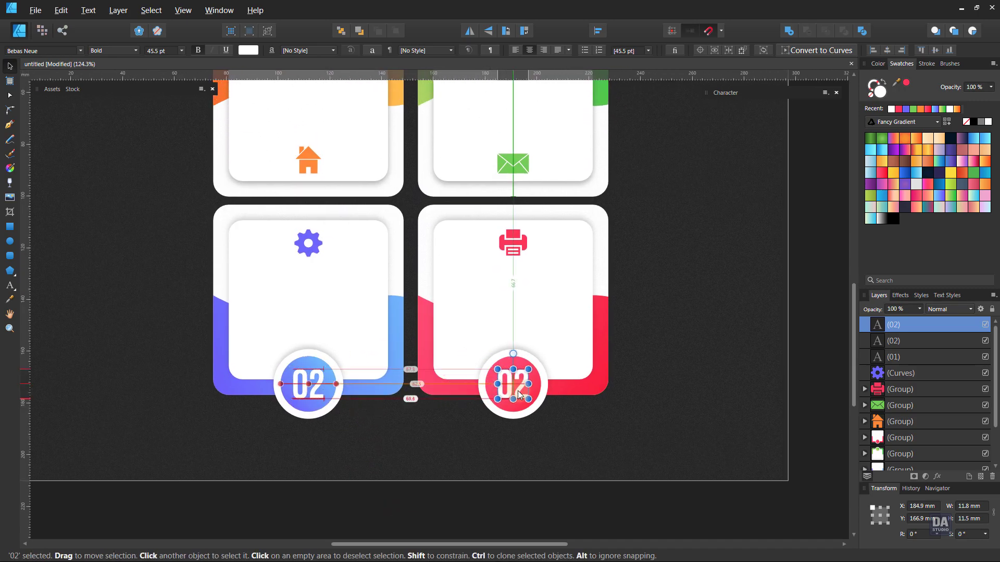
double_click(314, 385)
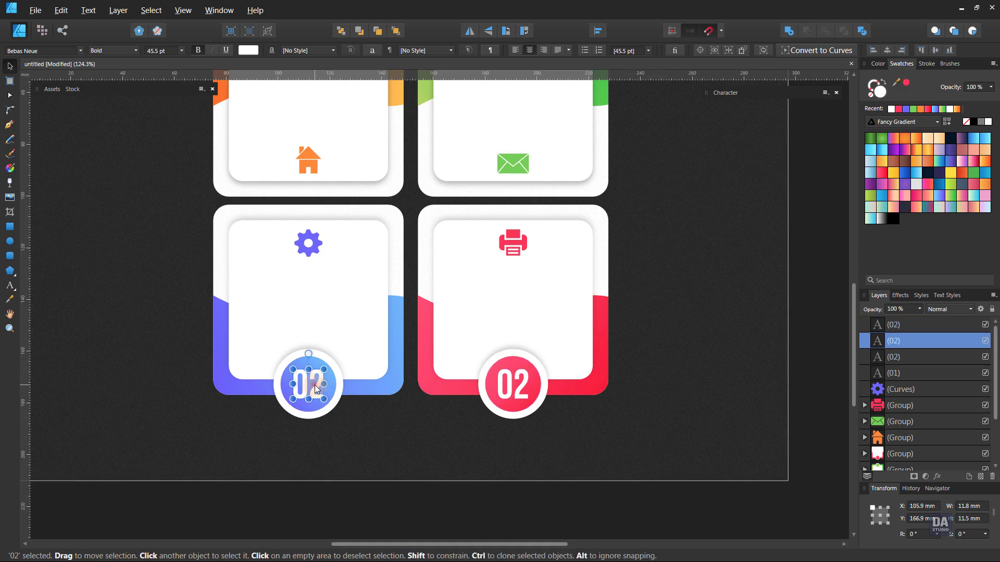
text(3)
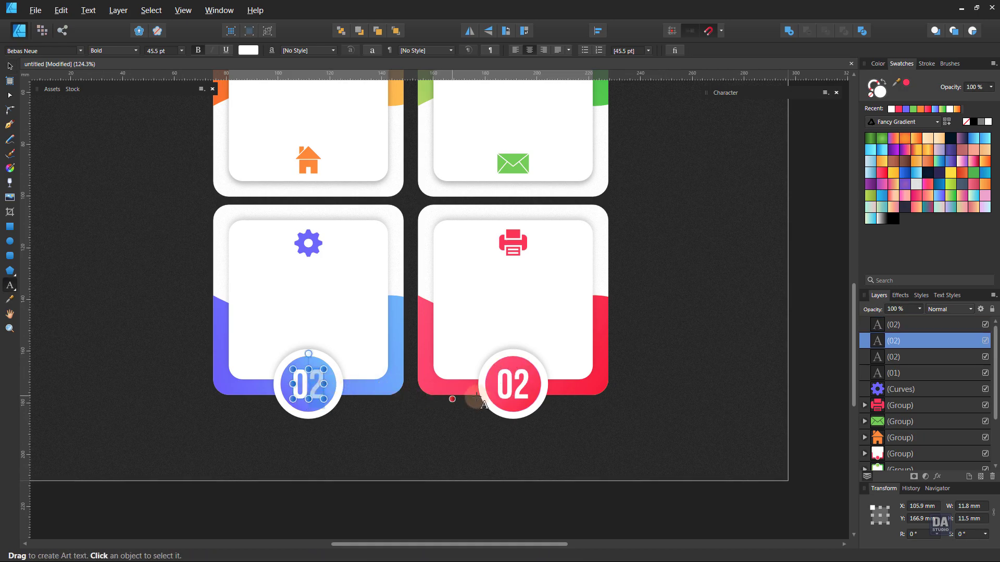
drag(511, 396, 528, 387)
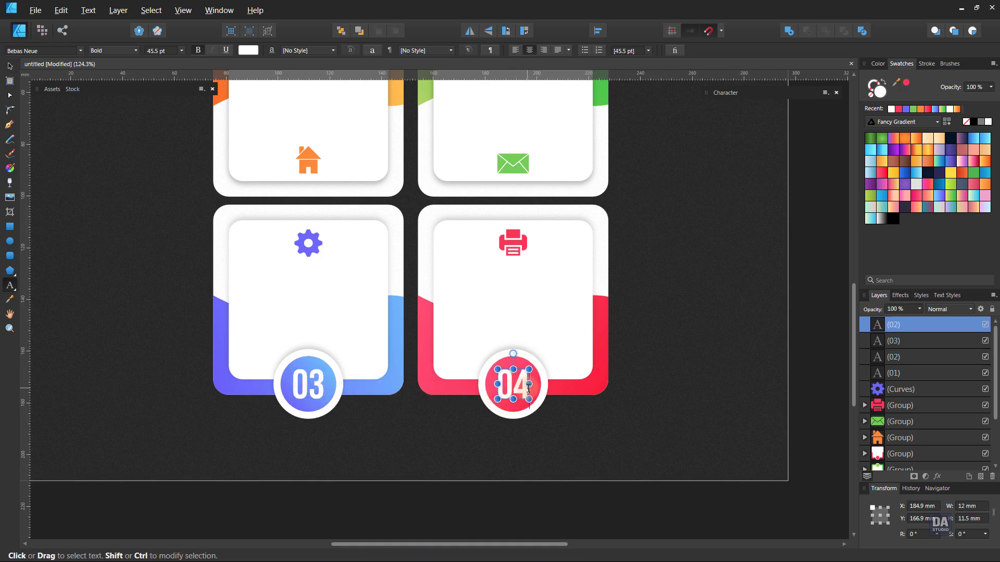
click(9, 66)
click(111, 205)
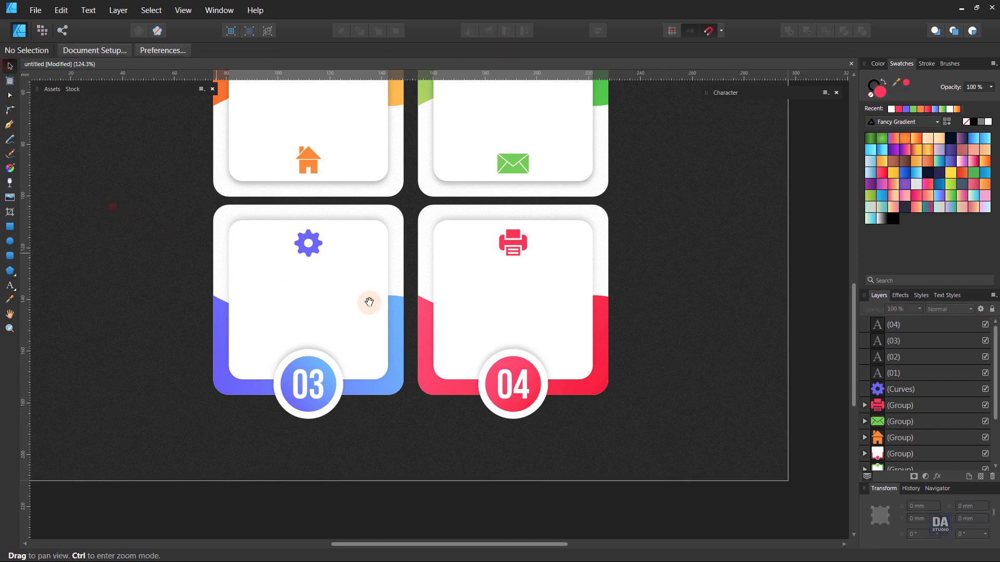
mouse_move(401, 307)
mouse_down()
mouse_move(412, 386)
mouse_move(435, 370)
mouse_up()
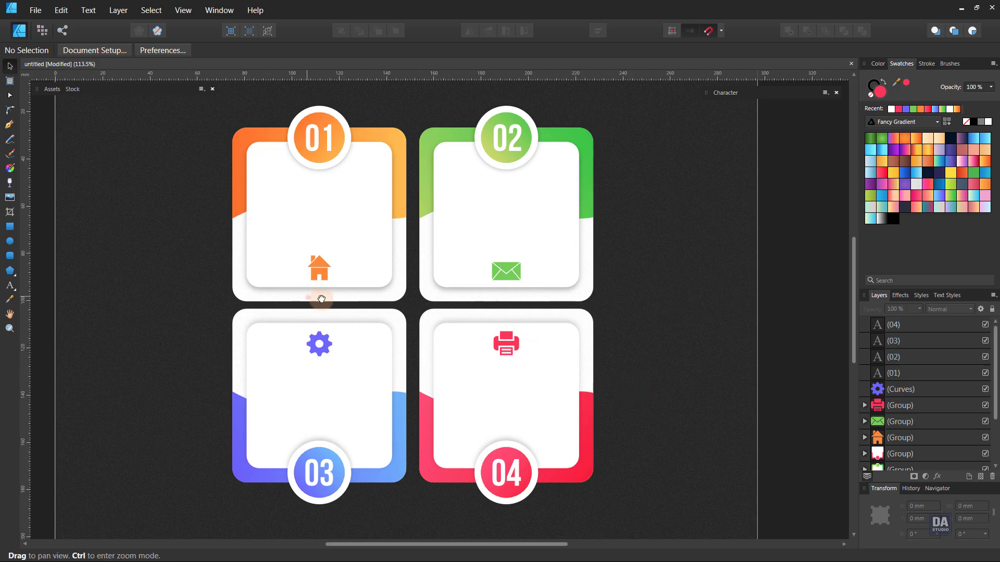
- Drag a sample PLACE YOUR TEXT HERE block from Assets onto card 01 and make it grey
drag(319, 295, 350, 294)
click(54, 96)
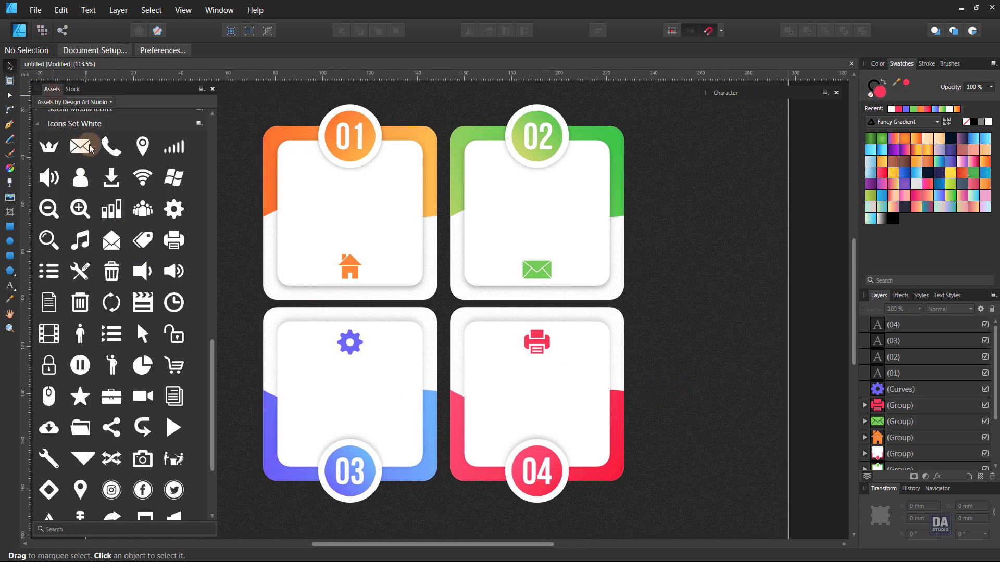
scroll(136, 321, up, 5)
scroll(114, 187, up, 5)
scroll(113, 186, up, 1)
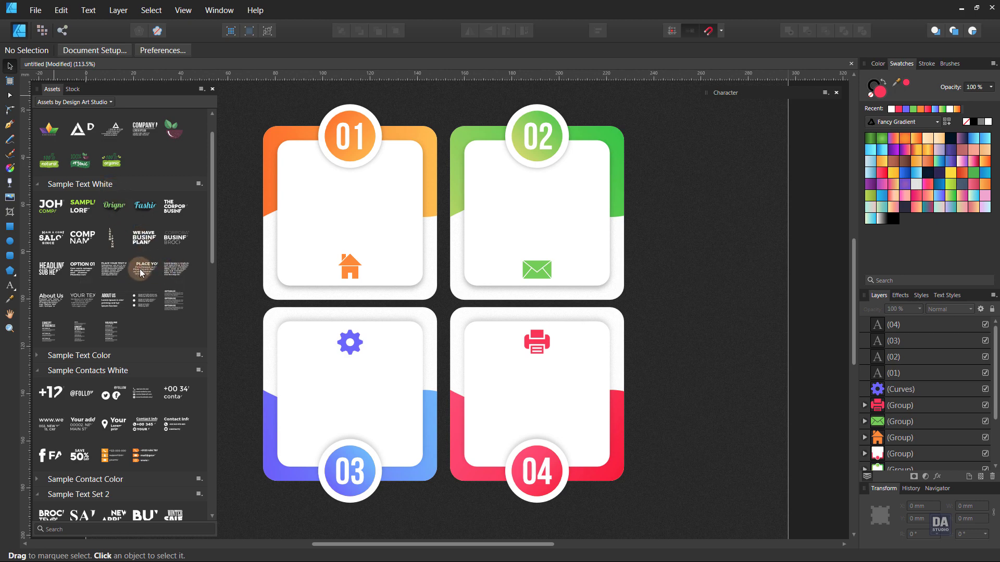
drag(141, 273, 343, 219)
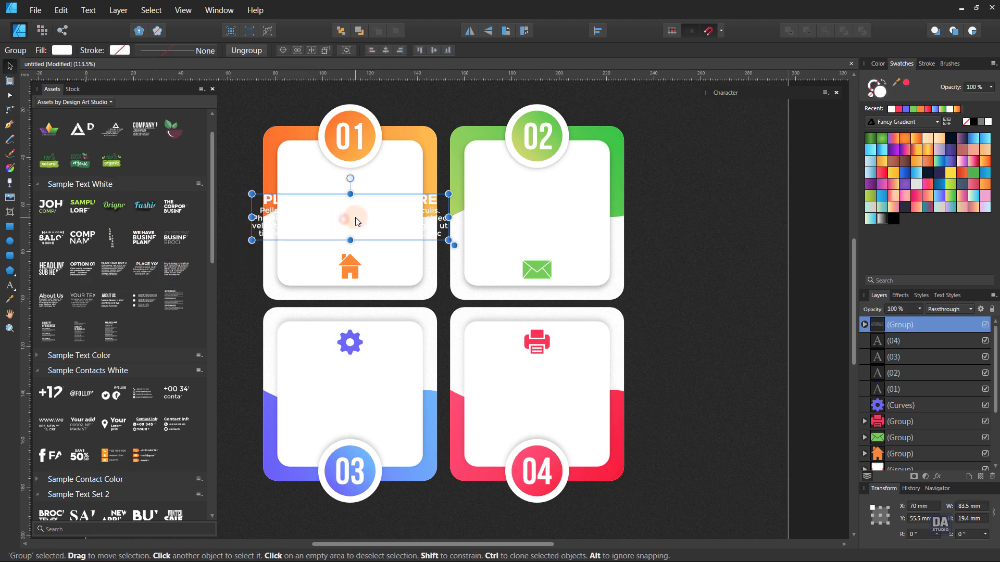
click(982, 124)
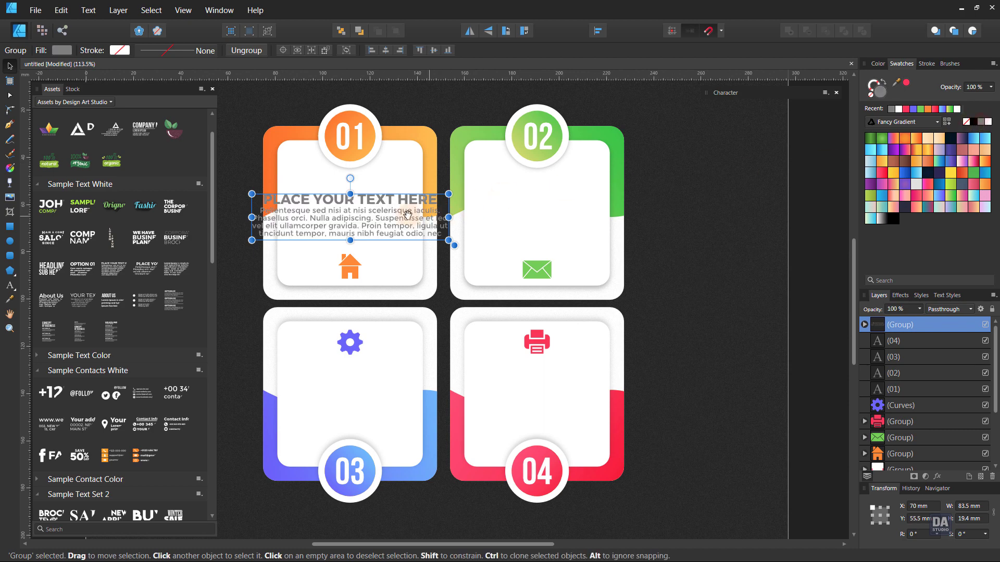
drag(85, 91, 132, 99)
- Narrow the text block to about 63.7 mm and centre it on card 01
click(133, 89)
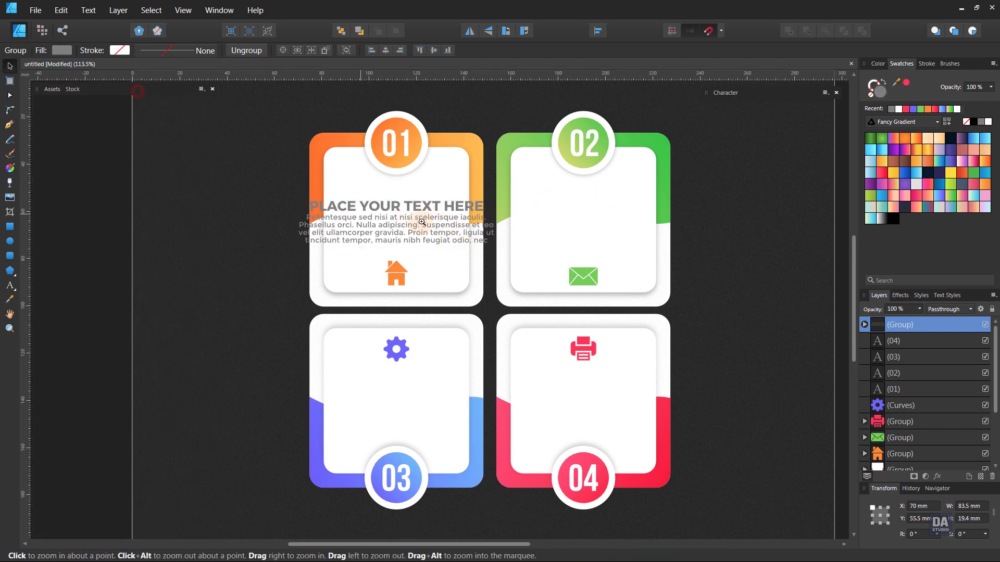
scroll(374, 225, up, 3)
drag(535, 272, 487, 270)
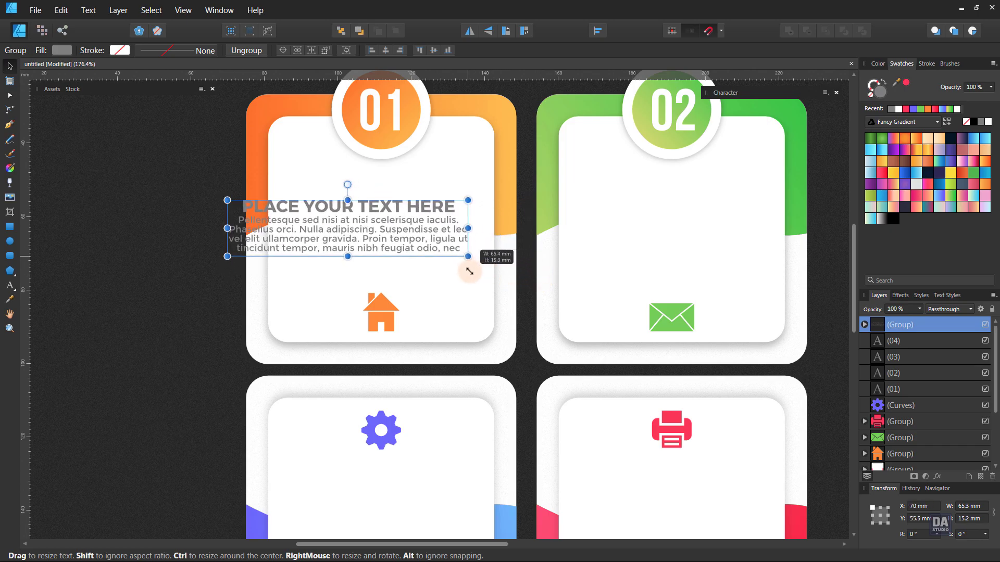
drag(487, 270, 464, 263)
mouse_move(365, 231)
mouse_down()
mouse_move(415, 230)
mouse_move(402, 226)
mouse_up()
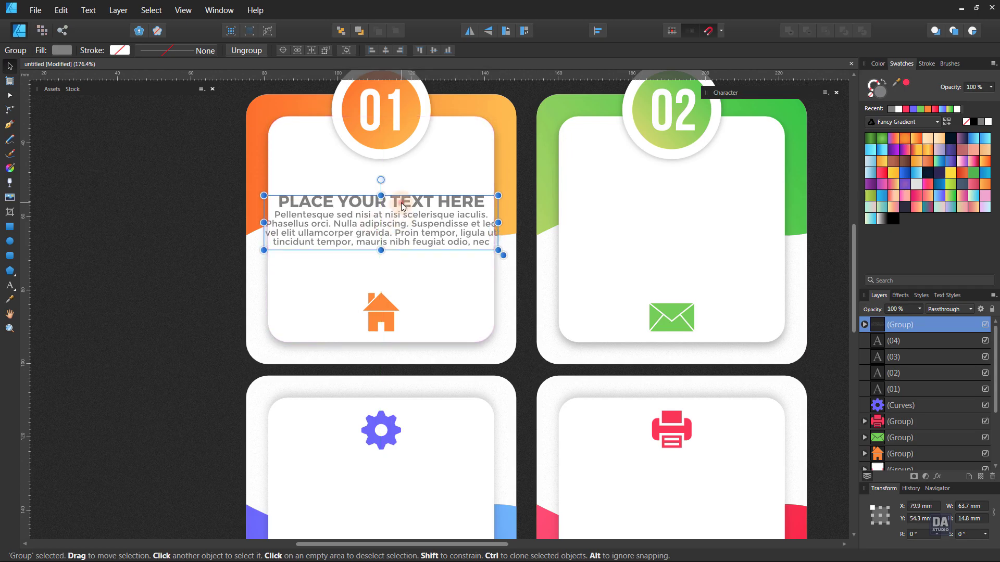
- Replace card 01's placeholder heading with 'INFOGRAPHIC' and centre it on the card
double_click(402, 204)
double_click(393, 201)
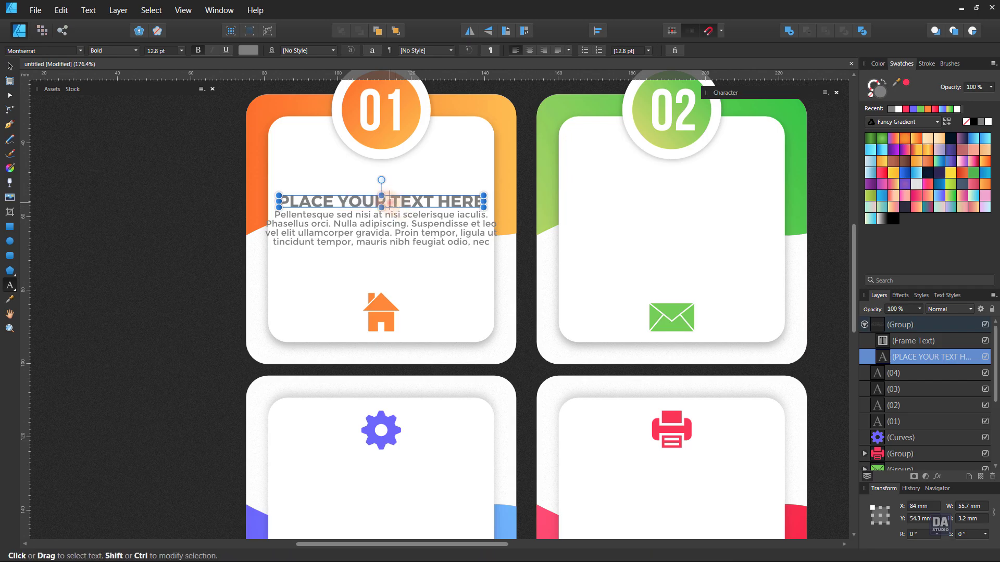
triple_click(391, 203)
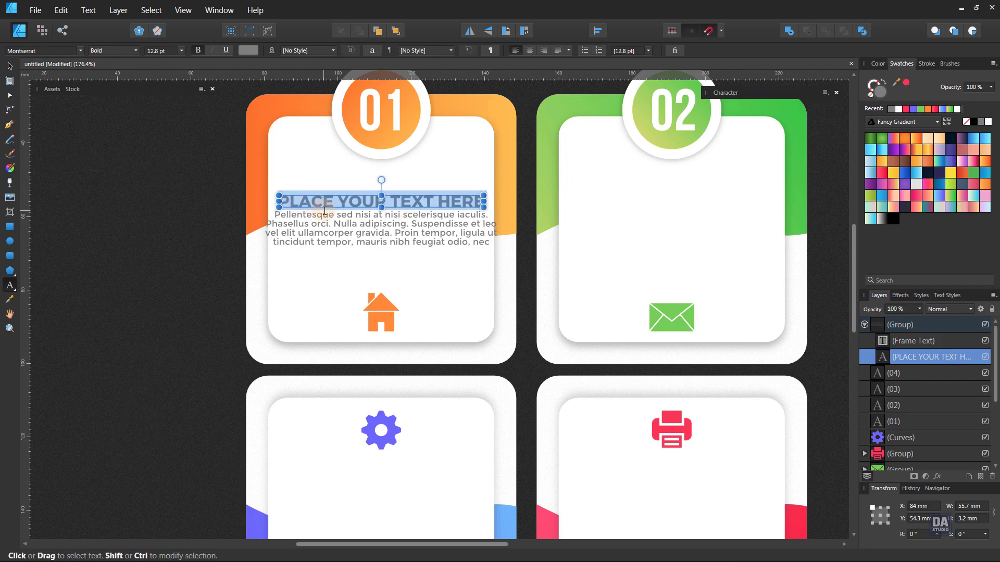
text(NFC)
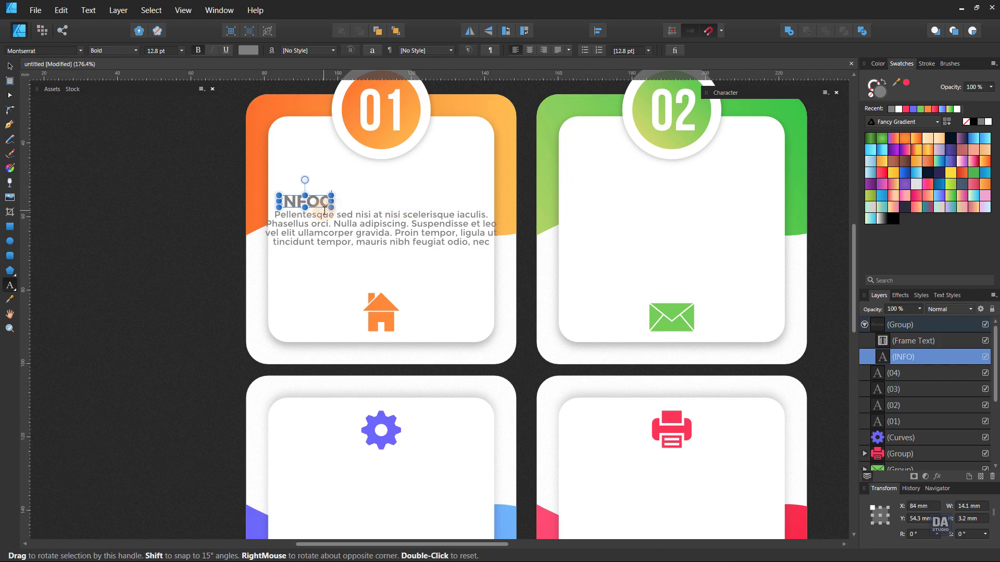
text(GRAPHICS)
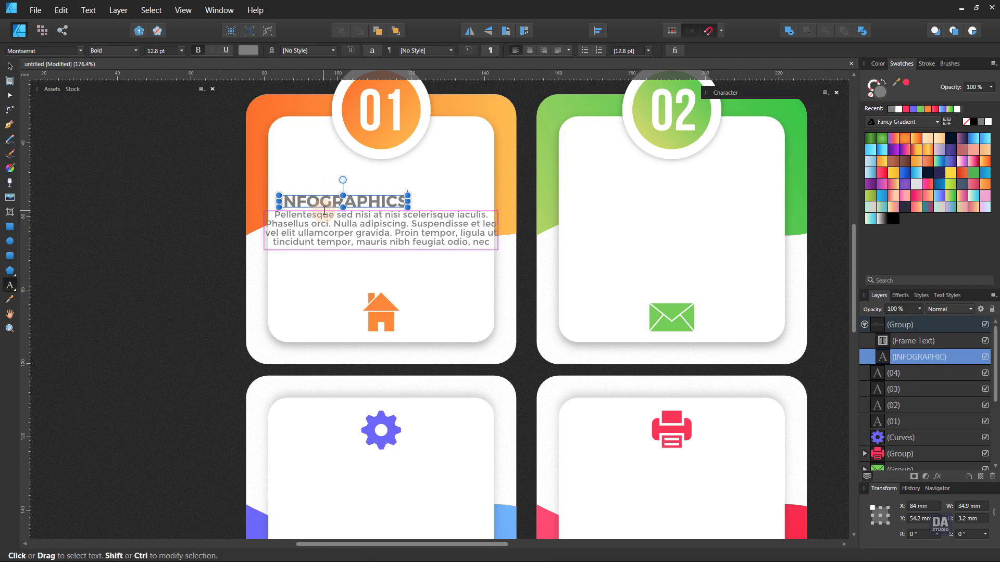
key(Escape)
key(BackSpace)
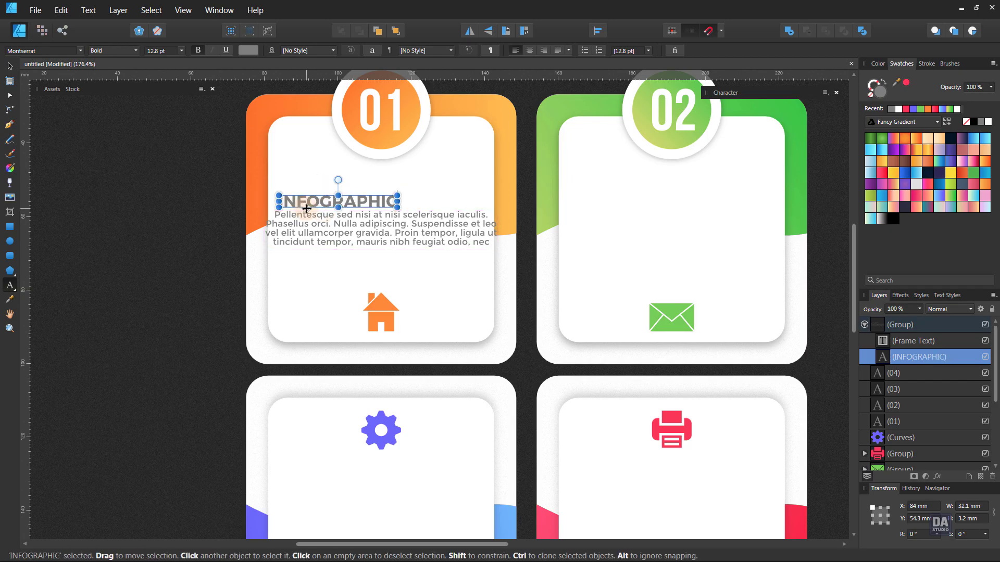
click(10, 66)
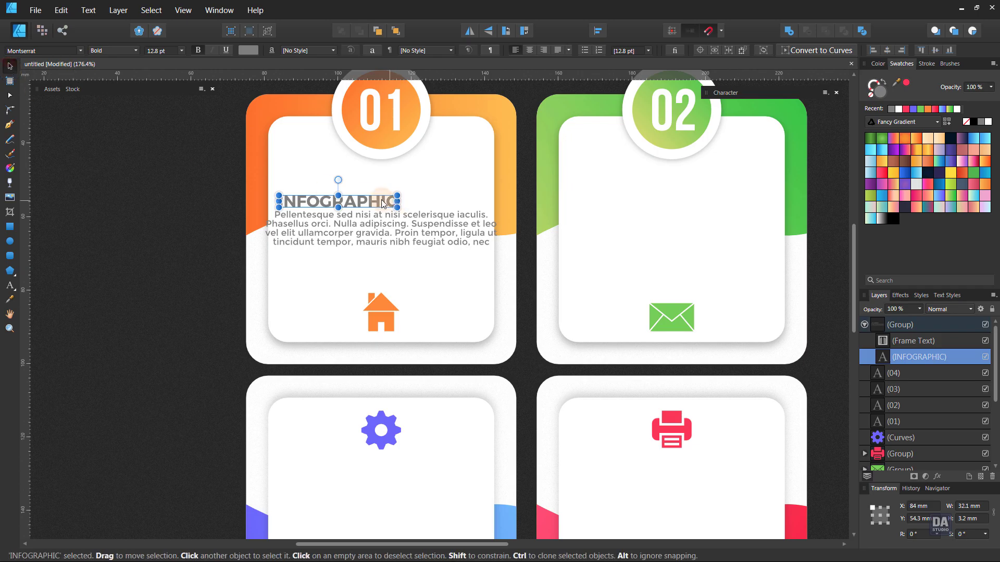
drag(377, 203, 458, 193)
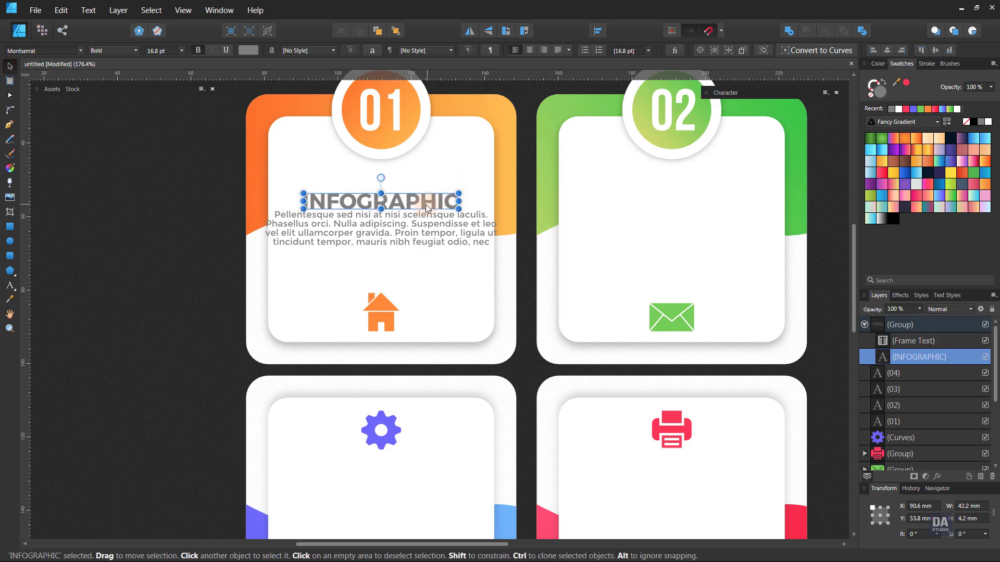
- Resize card 01's body frame to about 56.3 mm and centre-align its 9 pt paragraph
click(418, 229)
drag(380, 252, 386, 271)
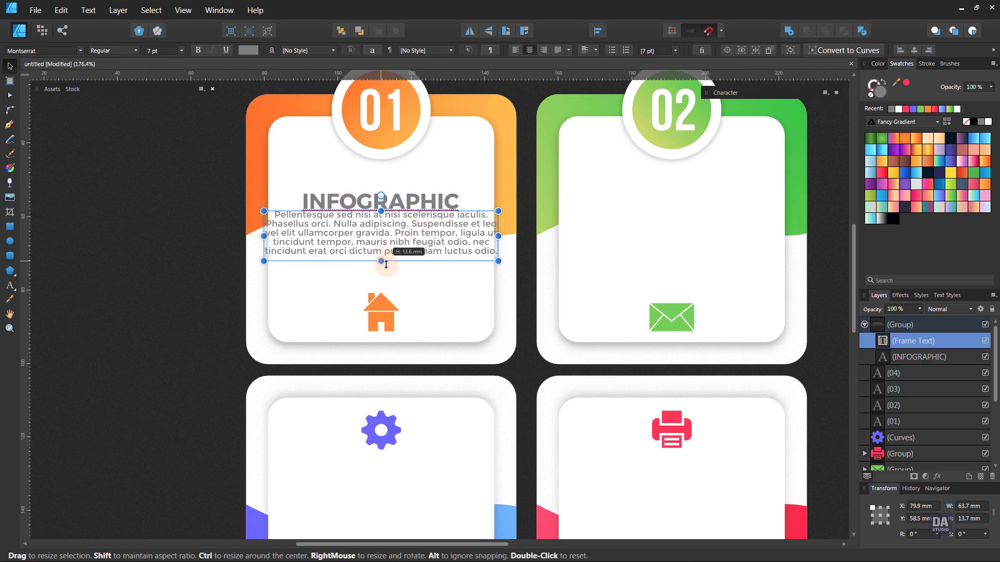
drag(497, 240, 487, 241)
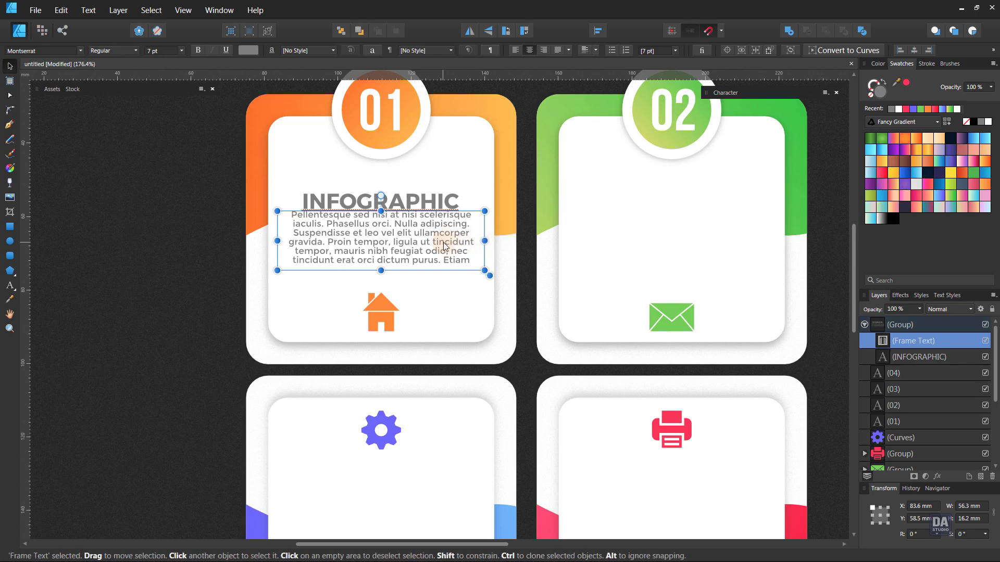
key(Down)
key(Down)
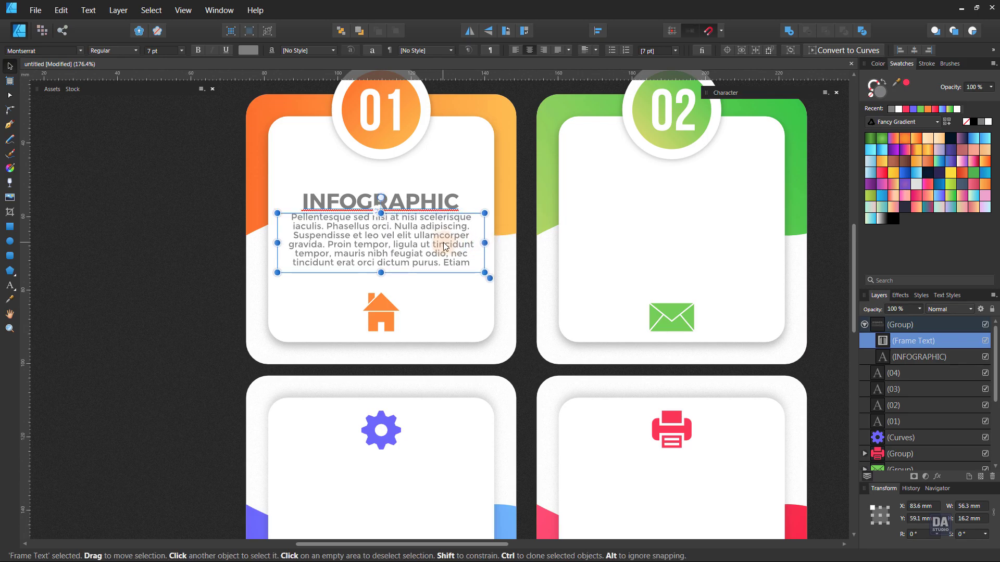
scroll(158, 54, up, 1)
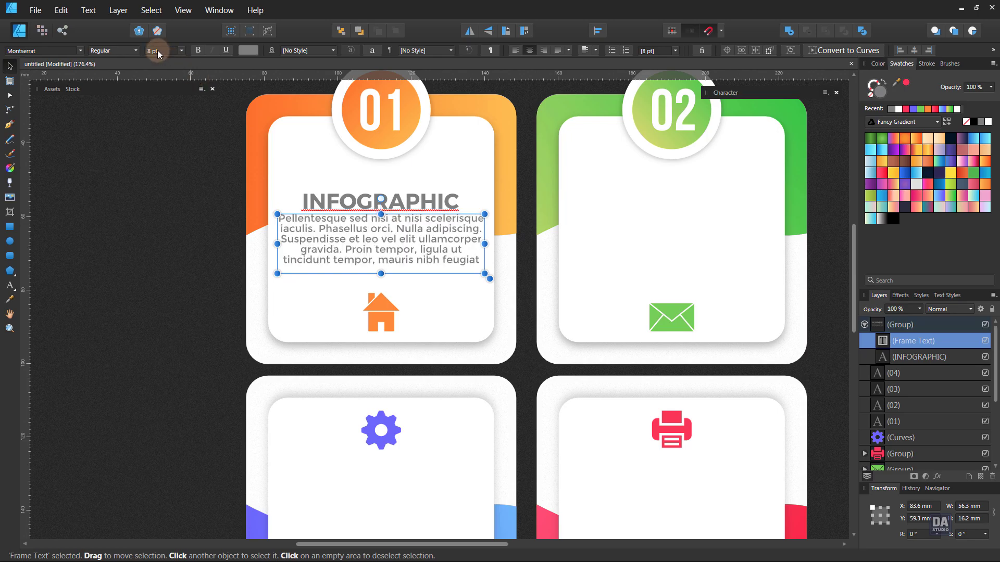
scroll(158, 54, up, 1)
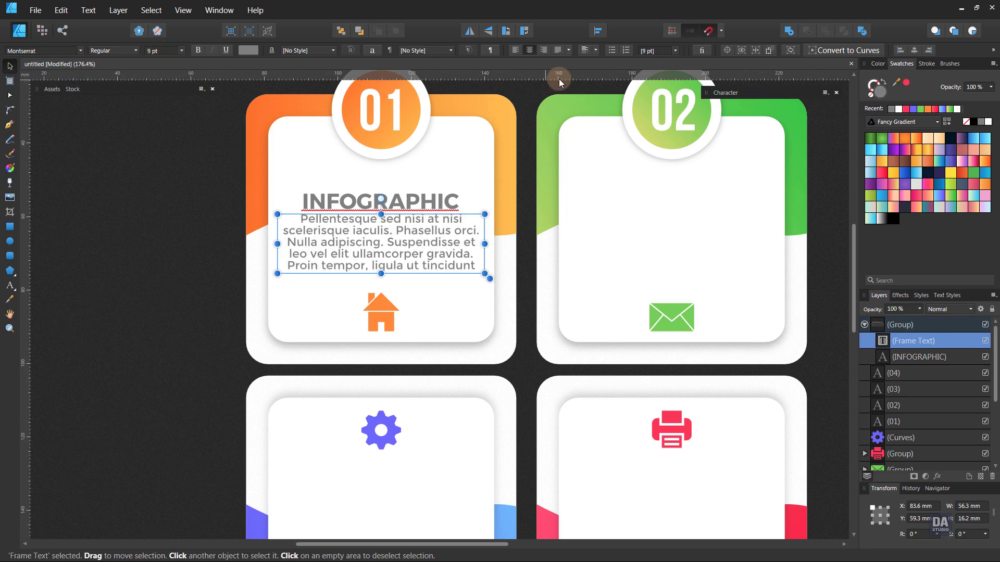
click(556, 54)
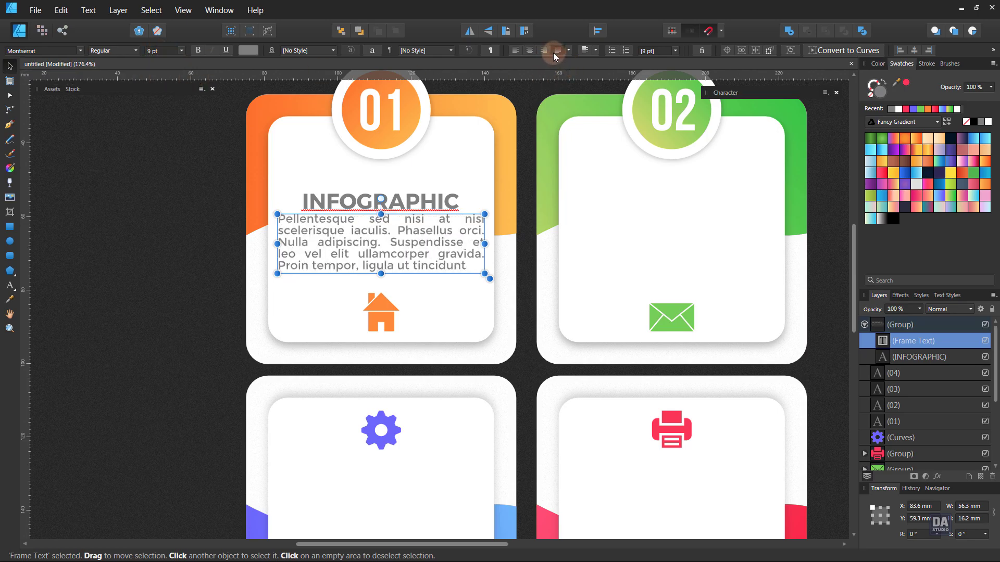
click(530, 52)
click(202, 272)
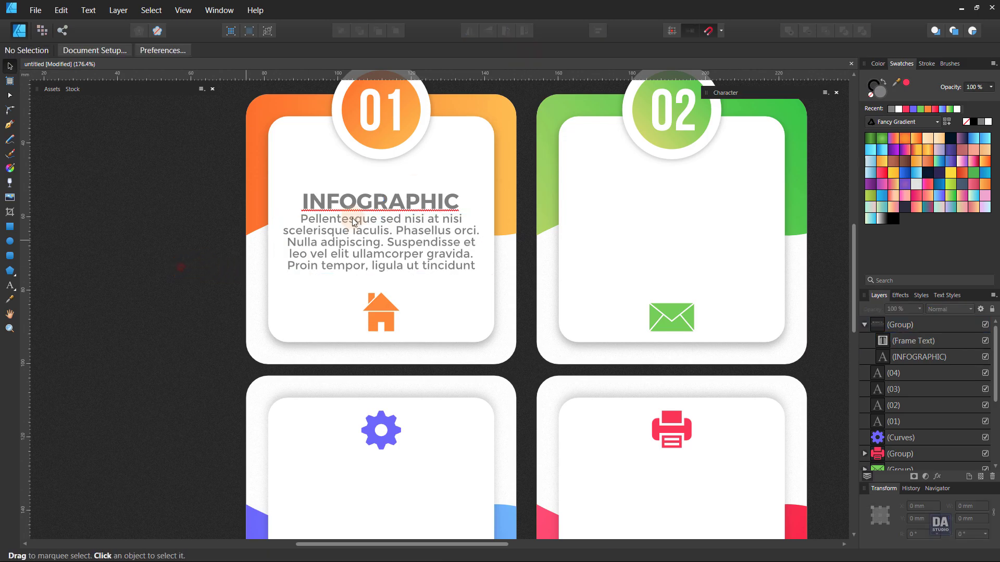
click(418, 205)
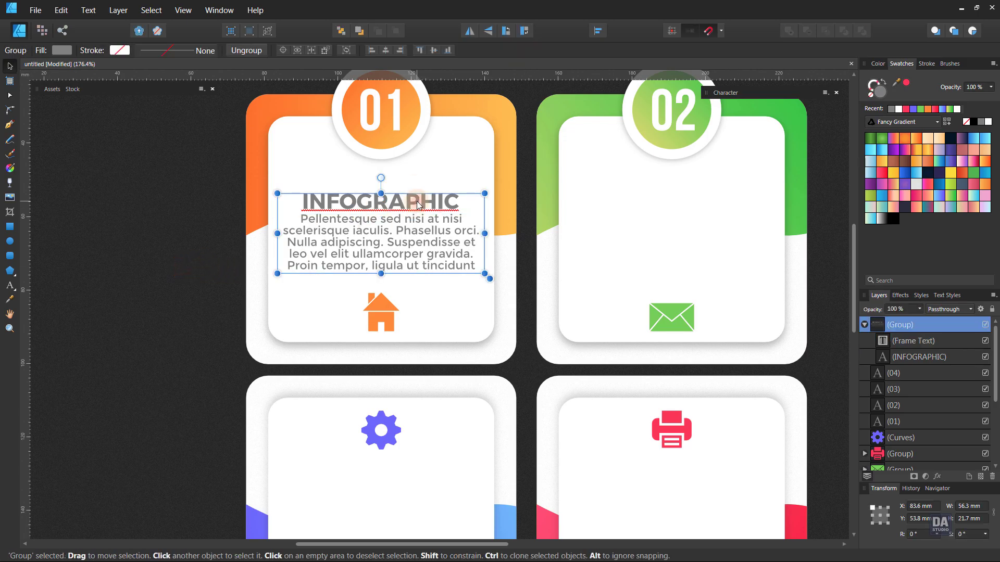
- Colour card 01's heading orange from the card and narrow the body frame to about 50.9 mm
double_click(419, 205)
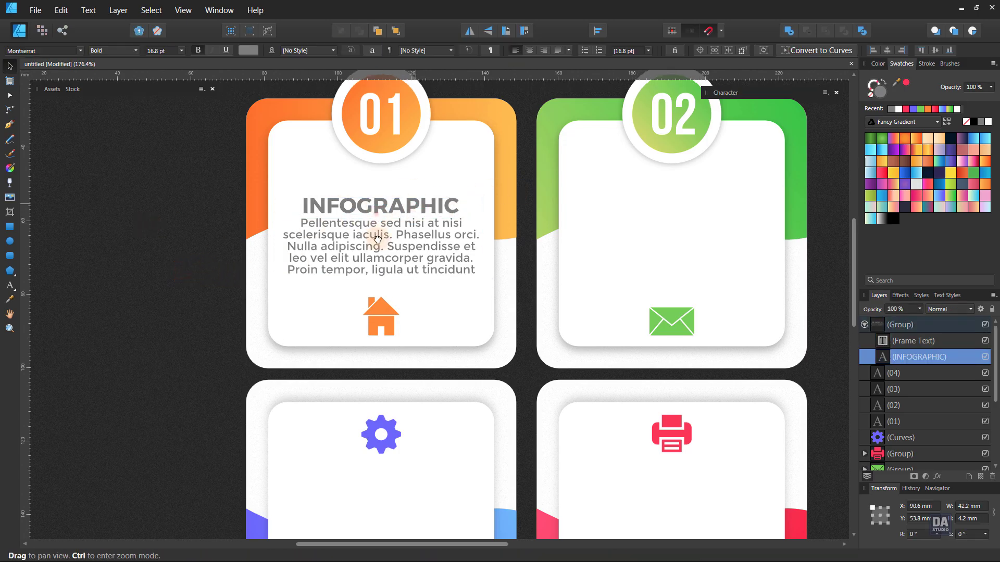
scroll(64, 290, up, 2)
click(9, 301)
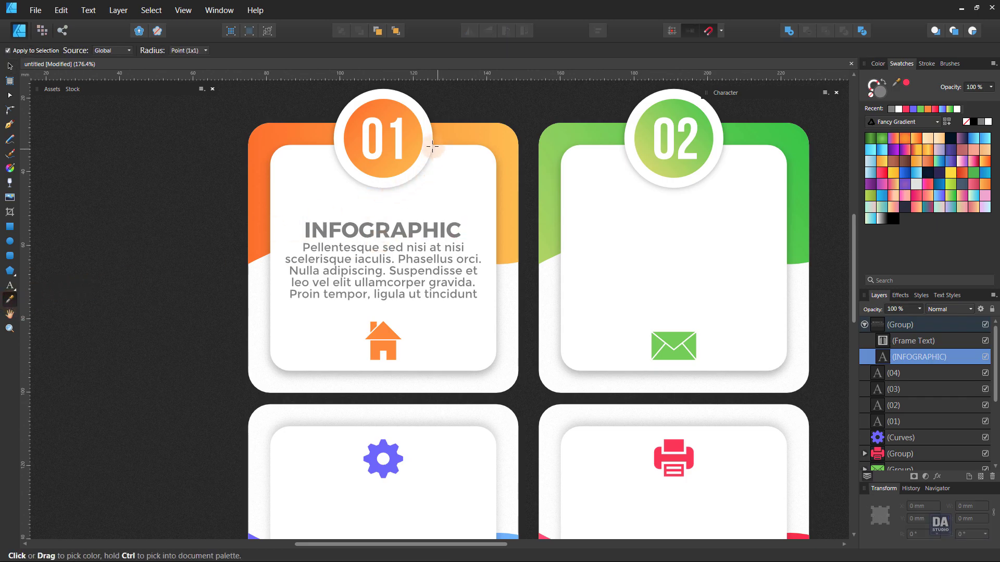
click(367, 108)
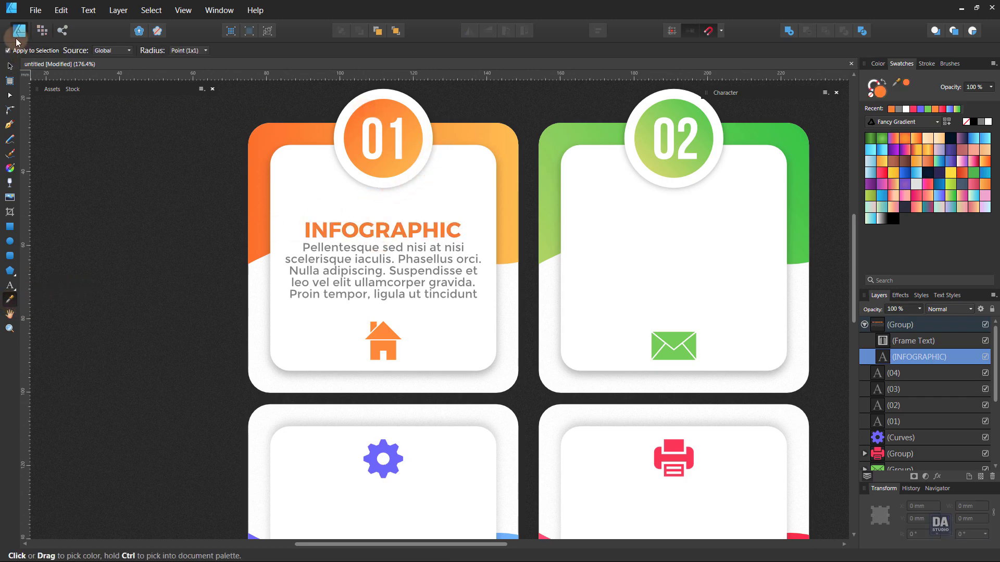
click(9, 66)
click(192, 242)
click(356, 283)
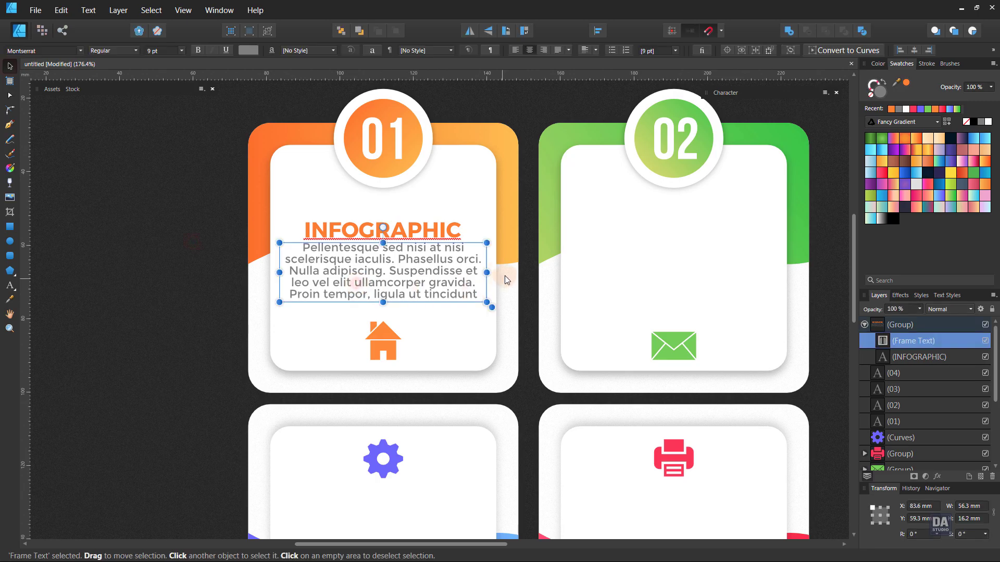
drag(481, 272, 478, 272)
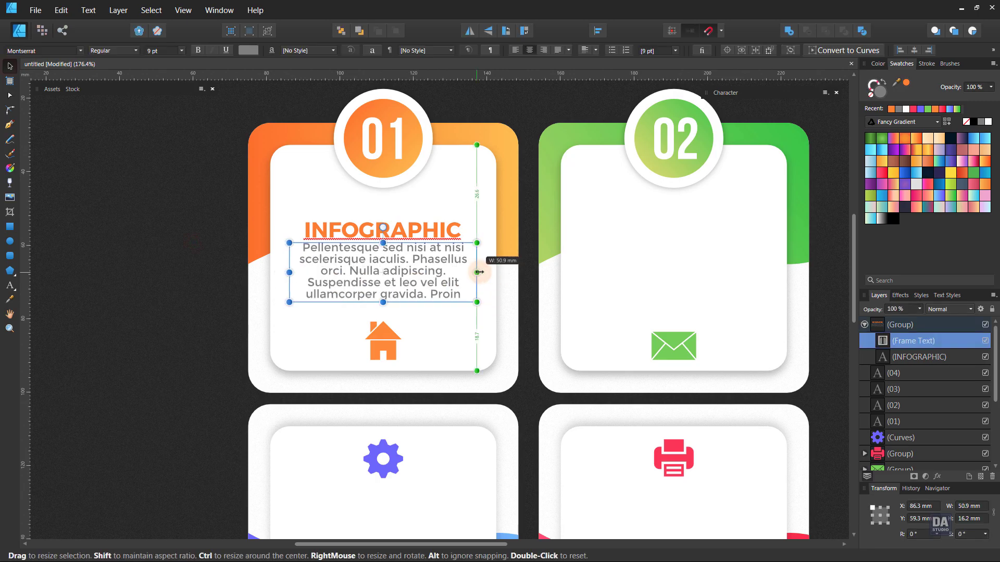
click(199, 292)
- Set the INFOGRAPHIC heading's spelling language to None in the Character panel
click(412, 248)
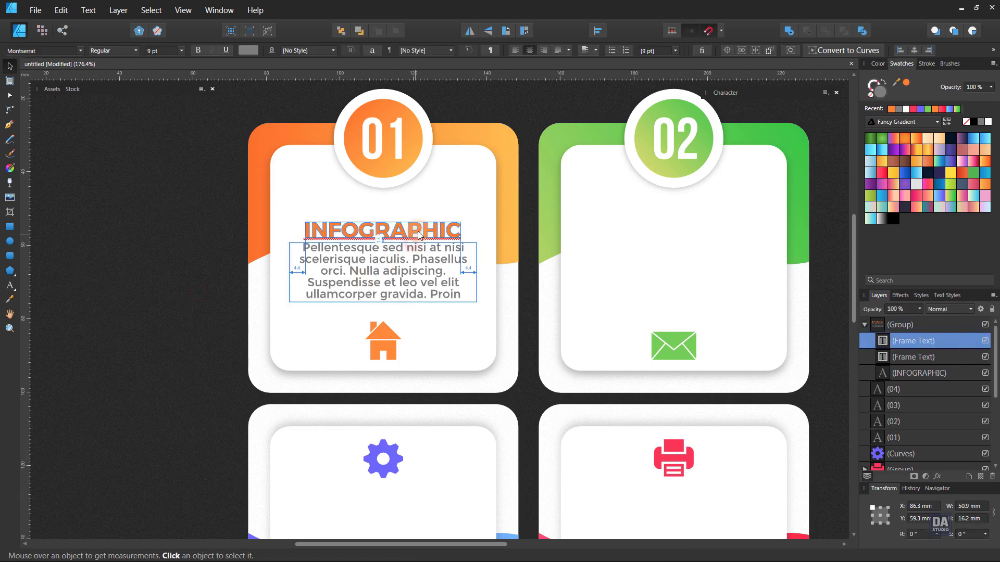
click(421, 231)
click(725, 92)
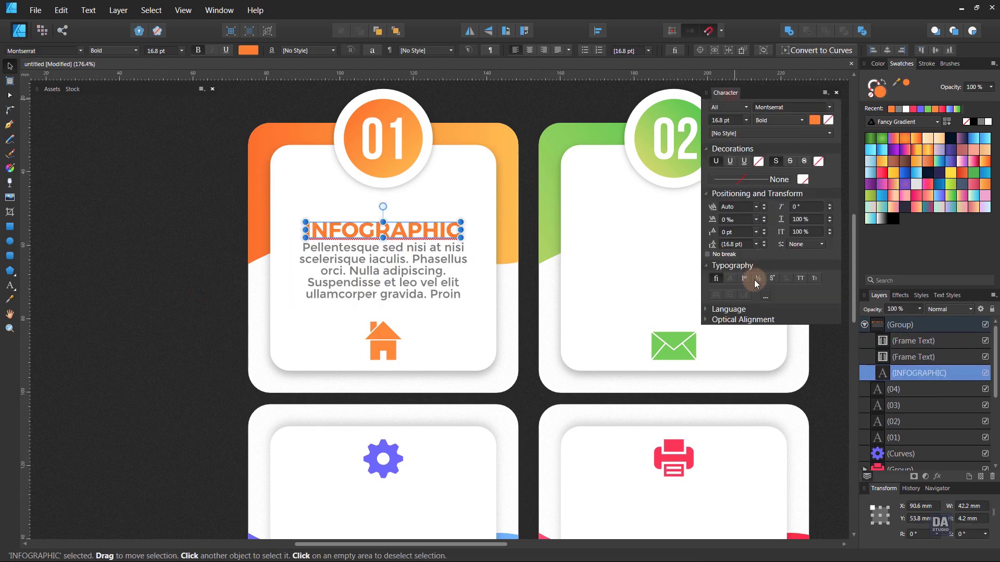
click(708, 309)
click(776, 324)
click(770, 280)
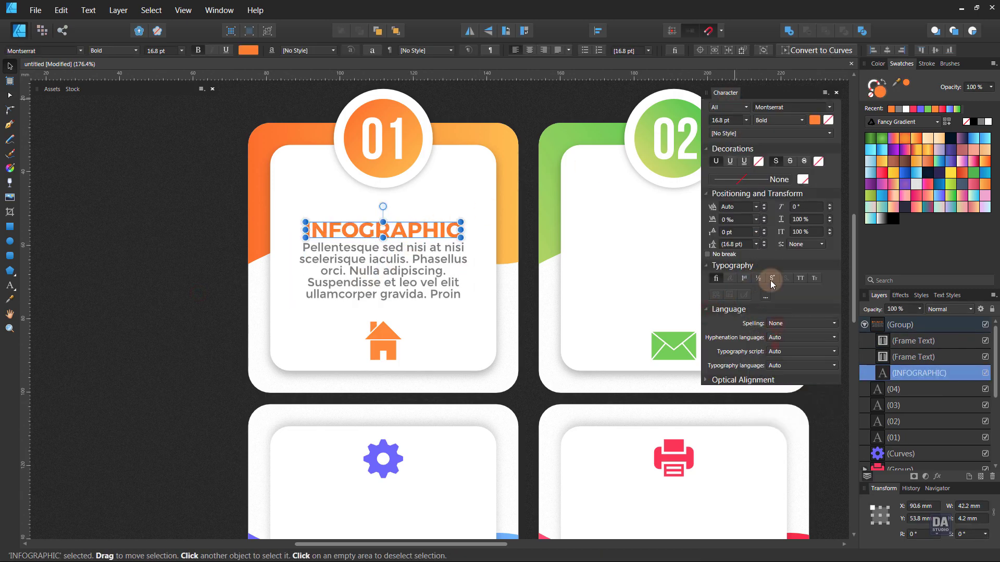
click(765, 93)
click(211, 248)
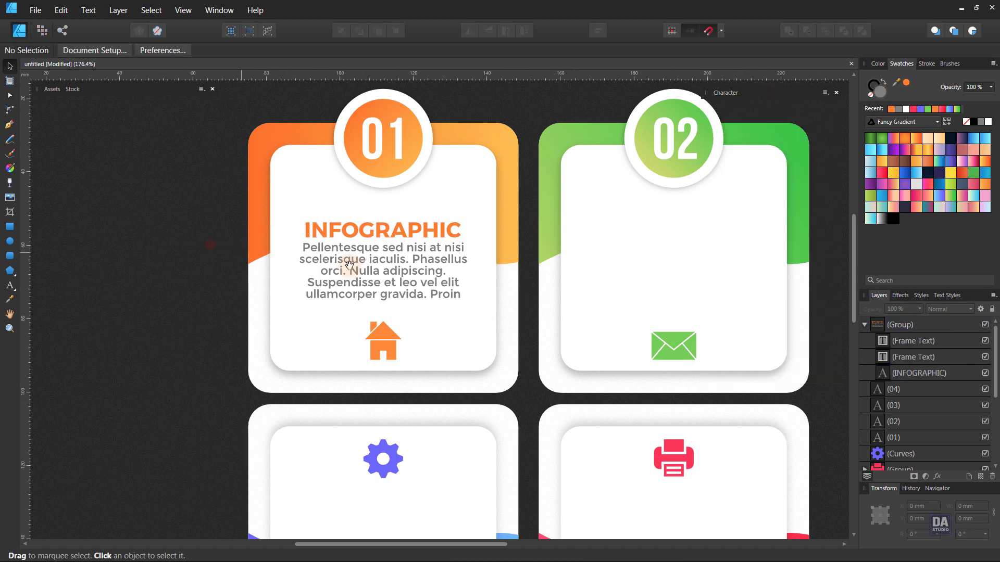
scroll(255, 194, down, 2)
click(332, 276)
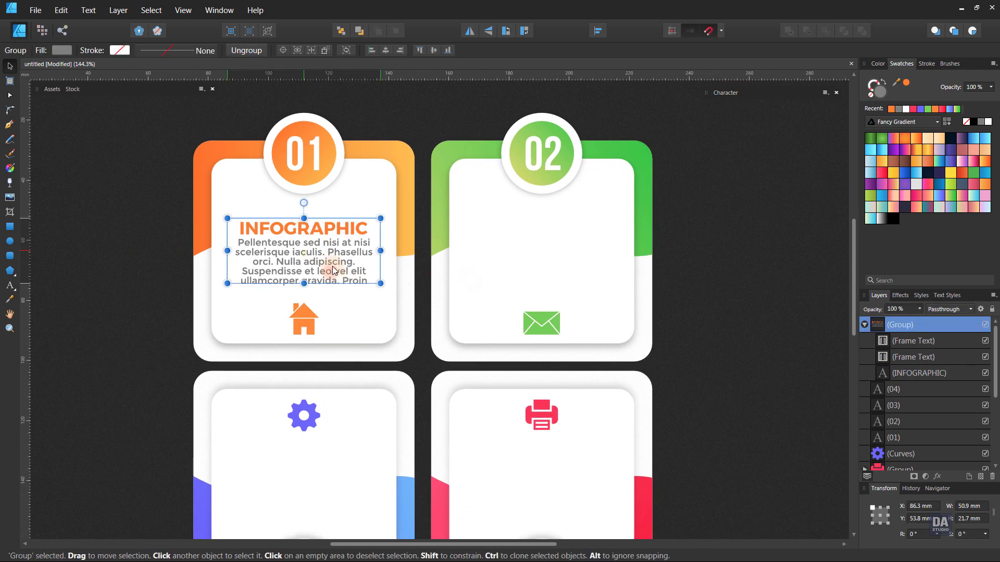
- Copy card 01's heading and body text onto card 02, aligned with the original
drag(332, 276, 575, 280)
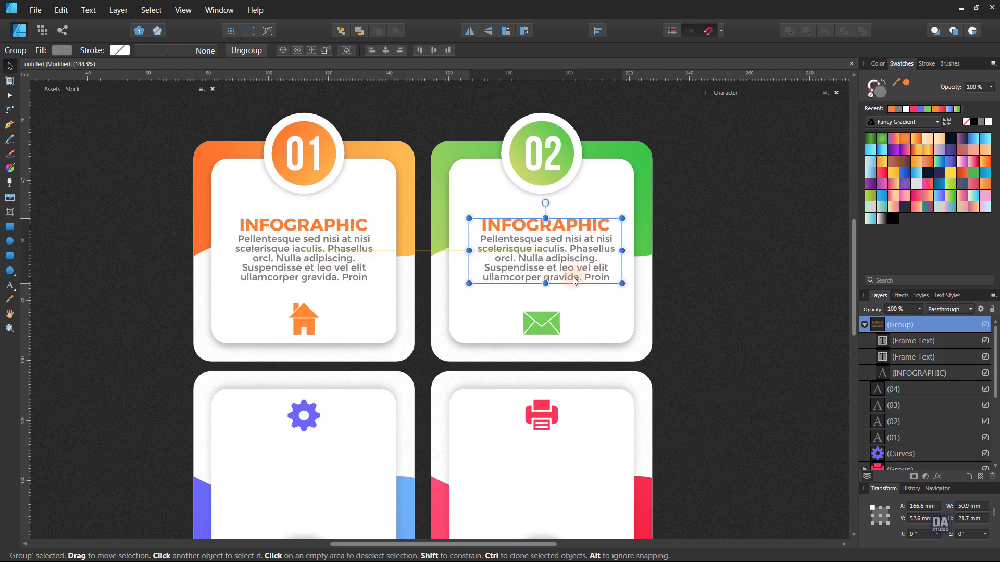
click(592, 300)
click(587, 274)
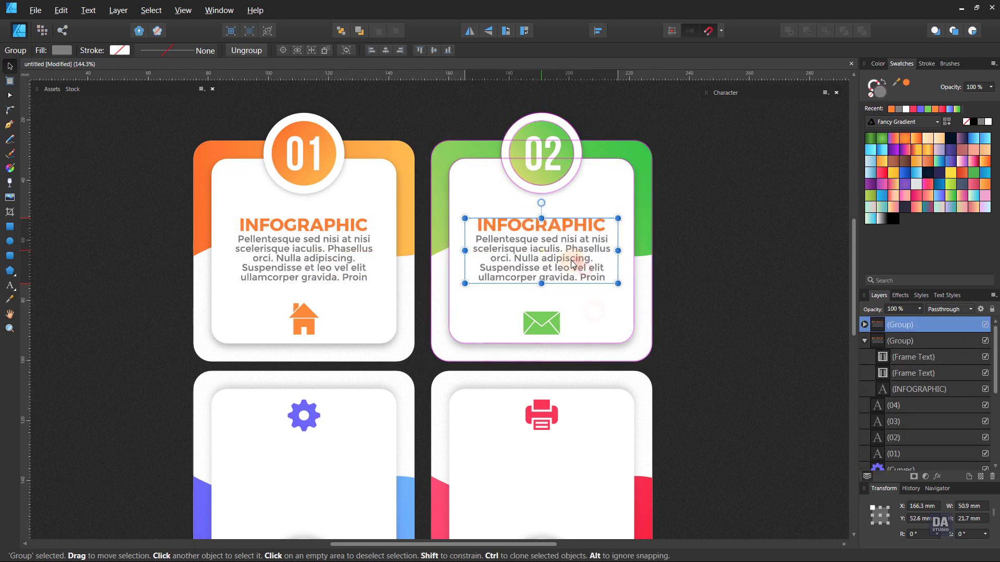
drag(587, 274, 583, 275)
- Copy both text blocks down onto cards 03 and 04 and nudge them into line
drag(503, 351, 483, 309)
scroll(483, 309, down, 3)
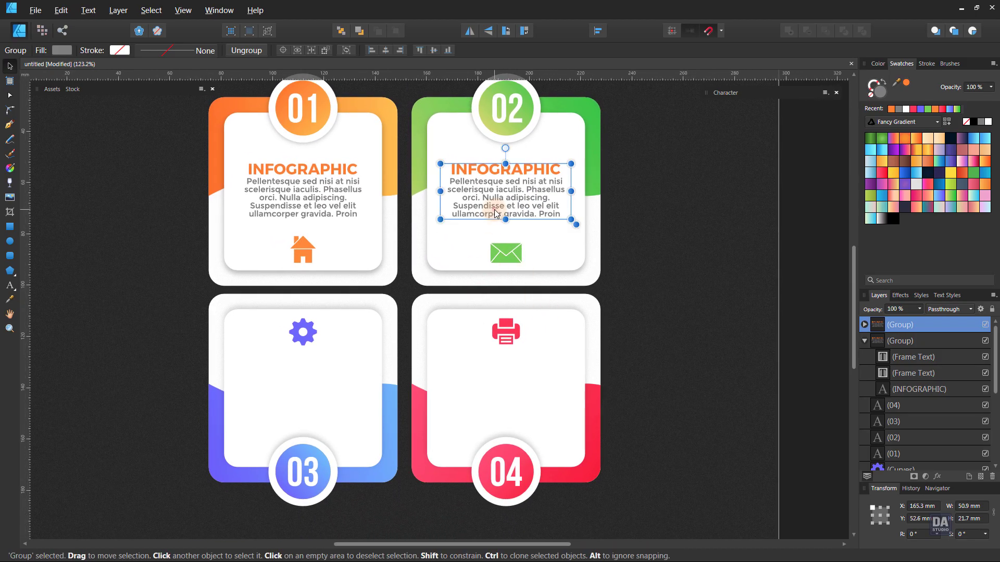
shift+click(312, 205)
mouse_move(313, 205)
mouse_down()
mouse_move(317, 384)
mouse_move(223, 447)
mouse_up()
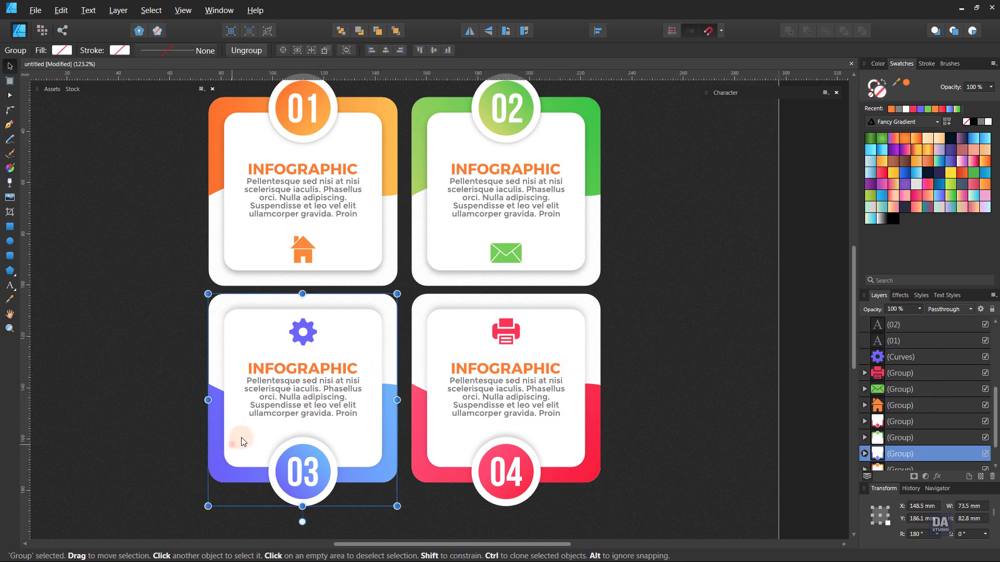
click(291, 401)
shift+click(525, 402)
drag(525, 402, 525, 397)
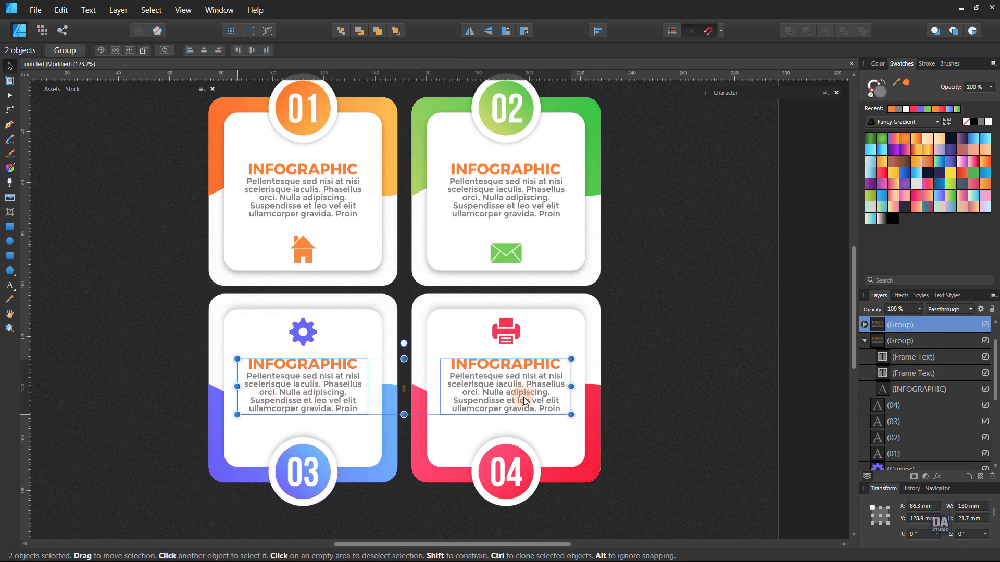
click(726, 399)
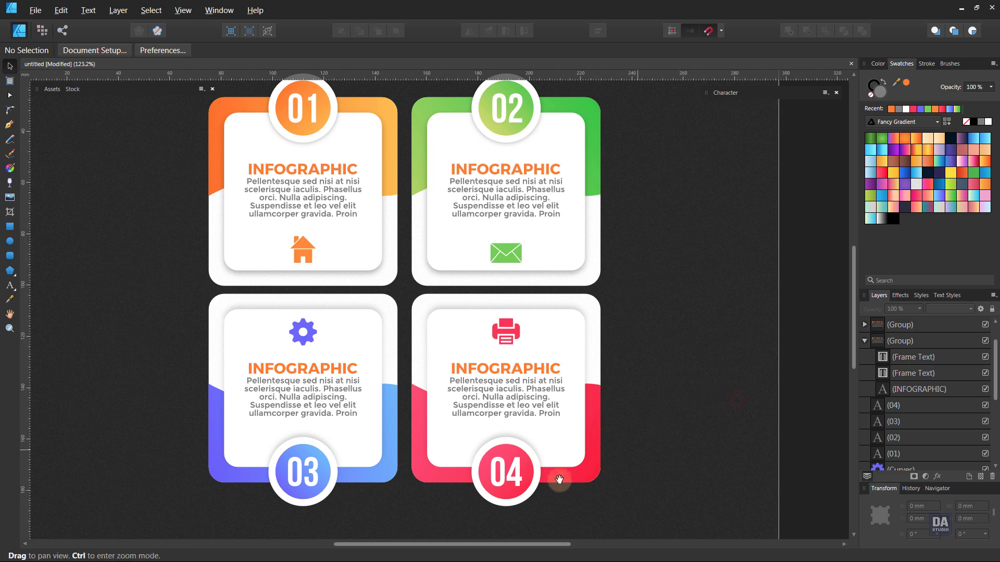
mouse_move(560, 480)
mouse_down()
mouse_move(576, 490)
mouse_move(583, 470)
mouse_up()
click(537, 179)
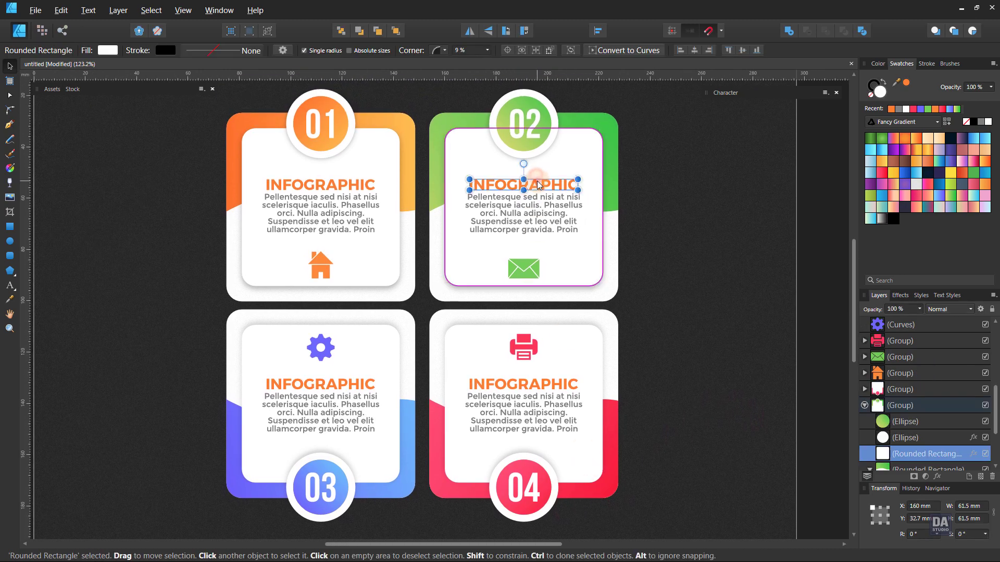
- Colour card 02's heading green and card 03's heading blue-purple, sampled from their cards
click(10, 301)
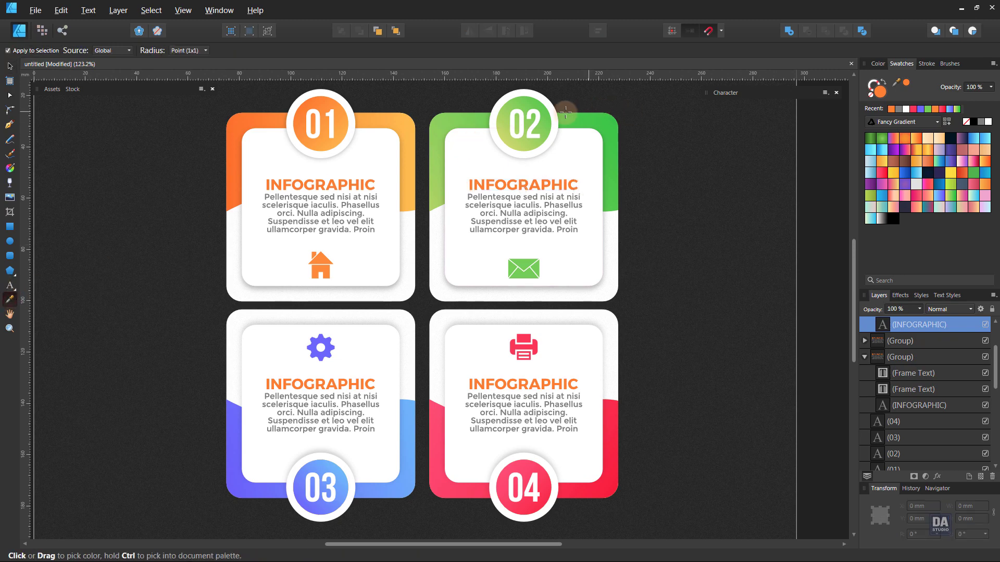
key(v)
click(360, 384)
double_click(360, 384)
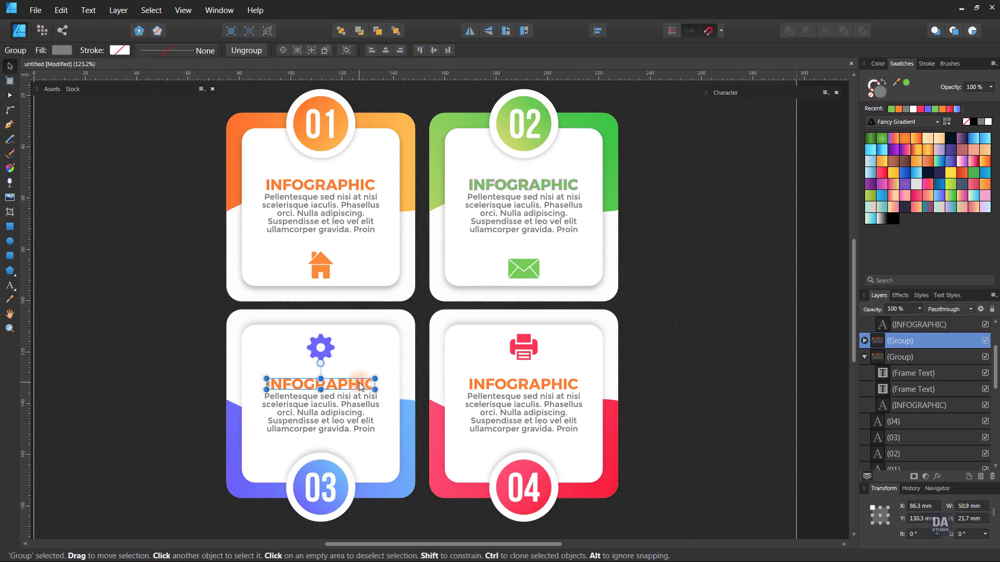
key(i)
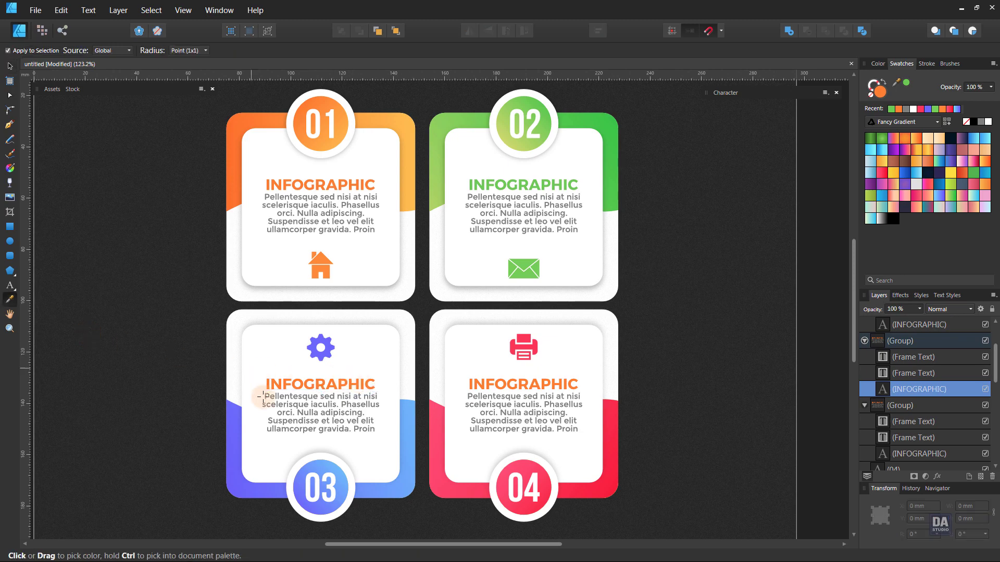
click(235, 467)
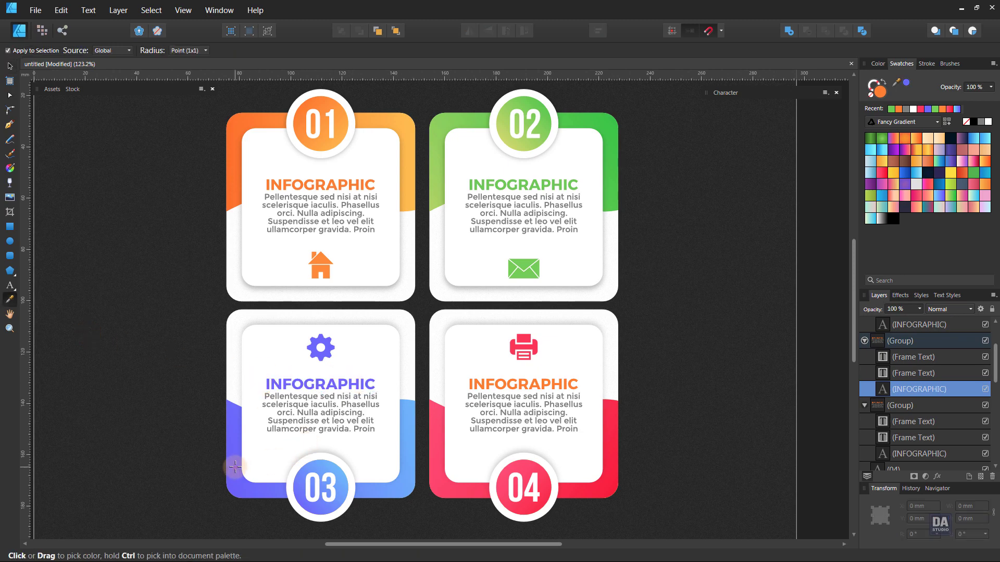
key(v)
- Colour card 04's heading red from its card and zoom out to 100%
click(501, 387)
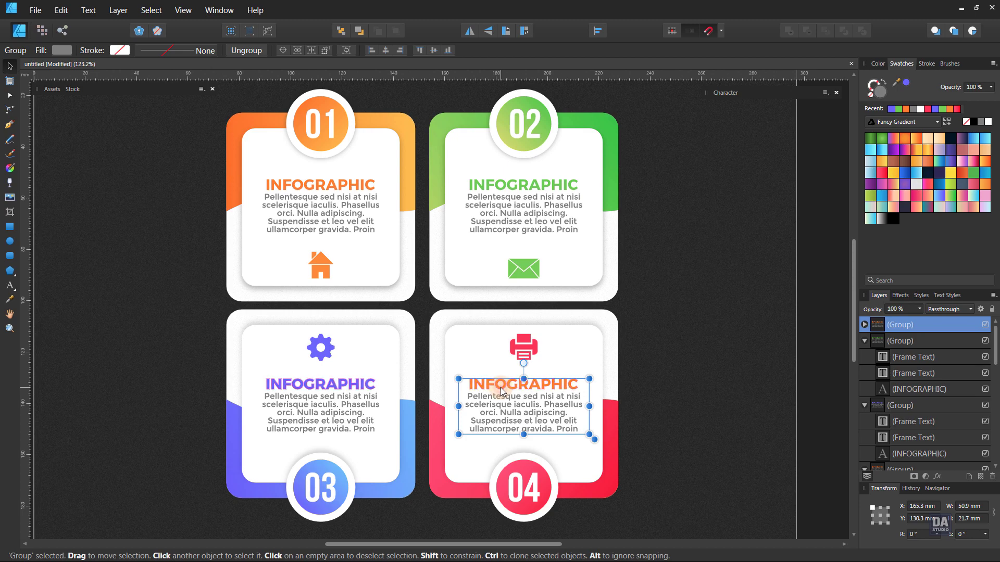
double_click(501, 387)
key(i)
click(472, 487)
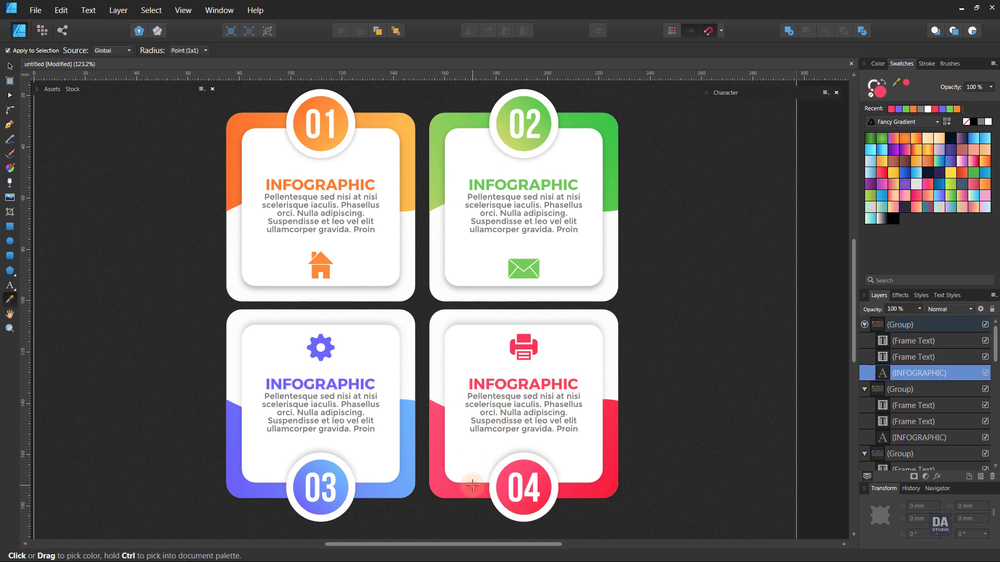
click(10, 66)
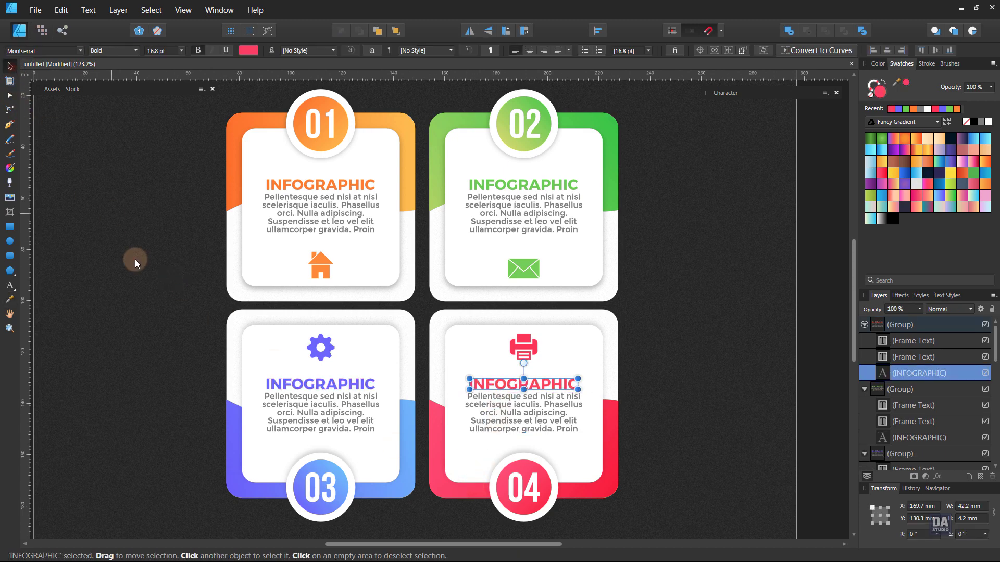
click(134, 257)
key(z)
alt+click(428, 293)
- Raise the house and envelope icons slightly on their cards
key(h)
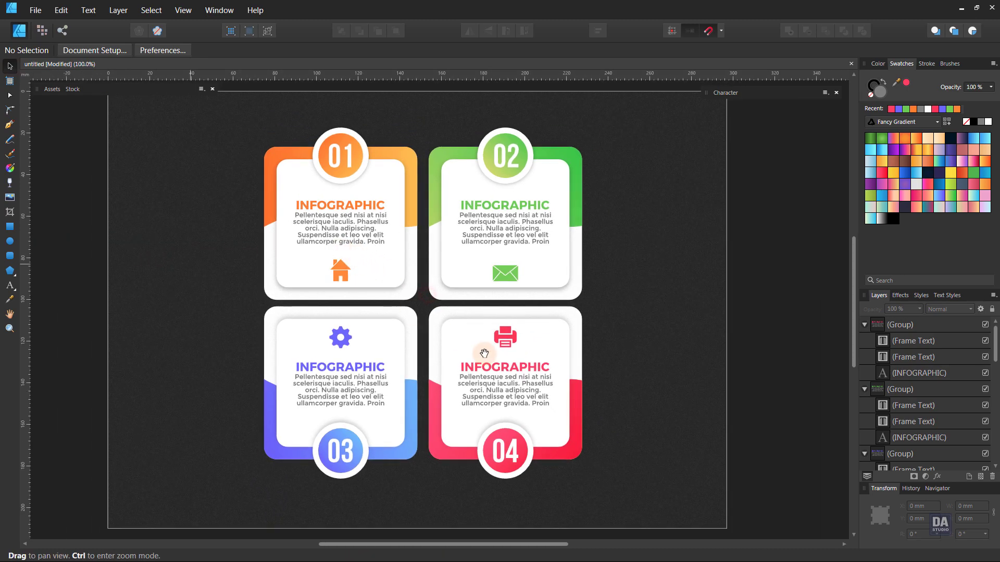
drag(484, 355, 483, 350)
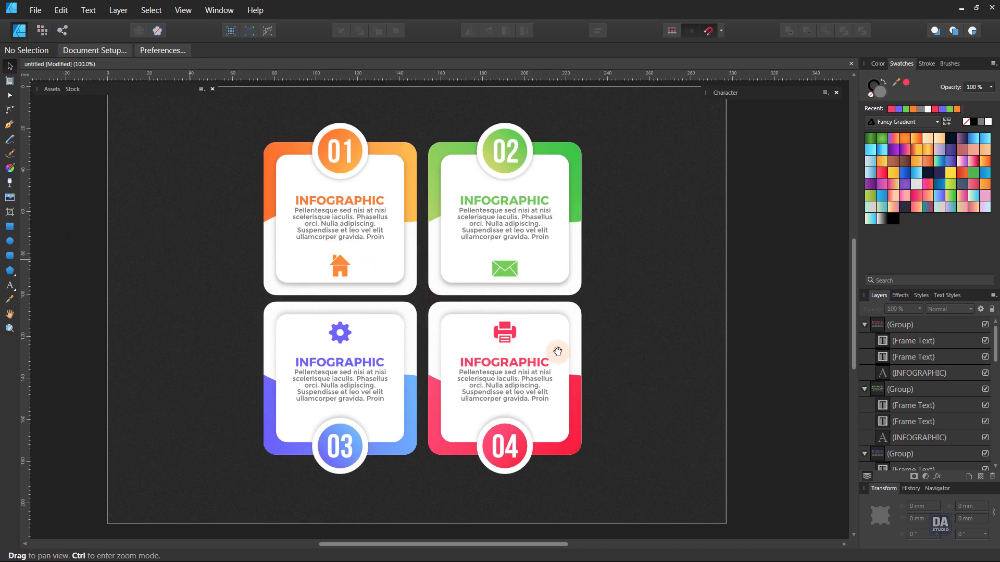
key(v)
click(503, 270)
shift+click(342, 269)
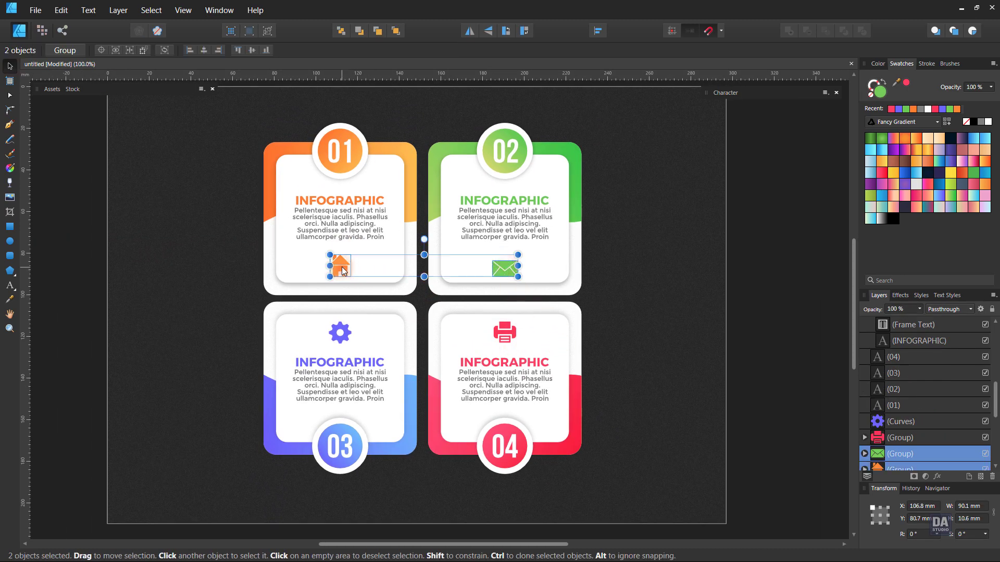
drag(343, 268, 343, 267)
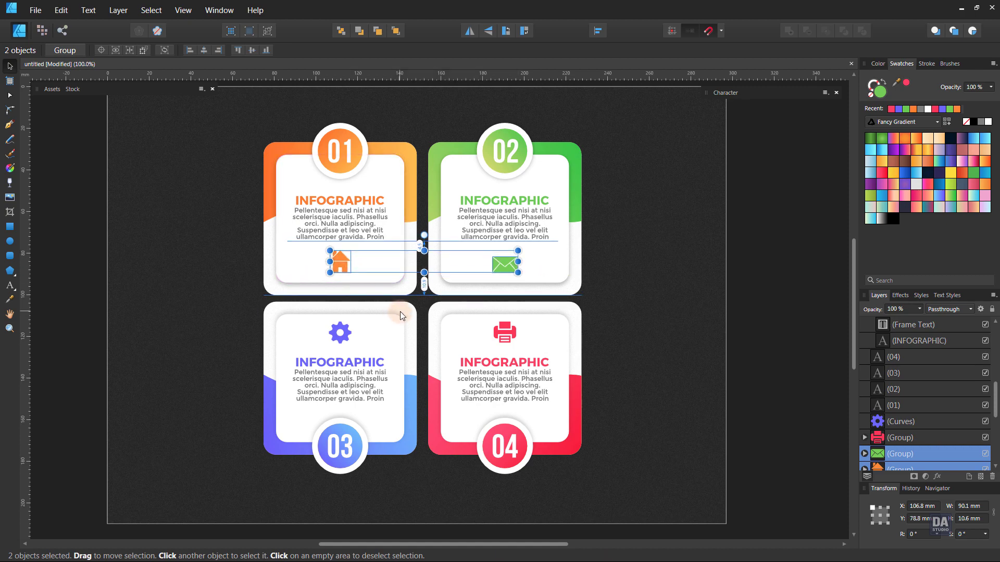
click(678, 318)
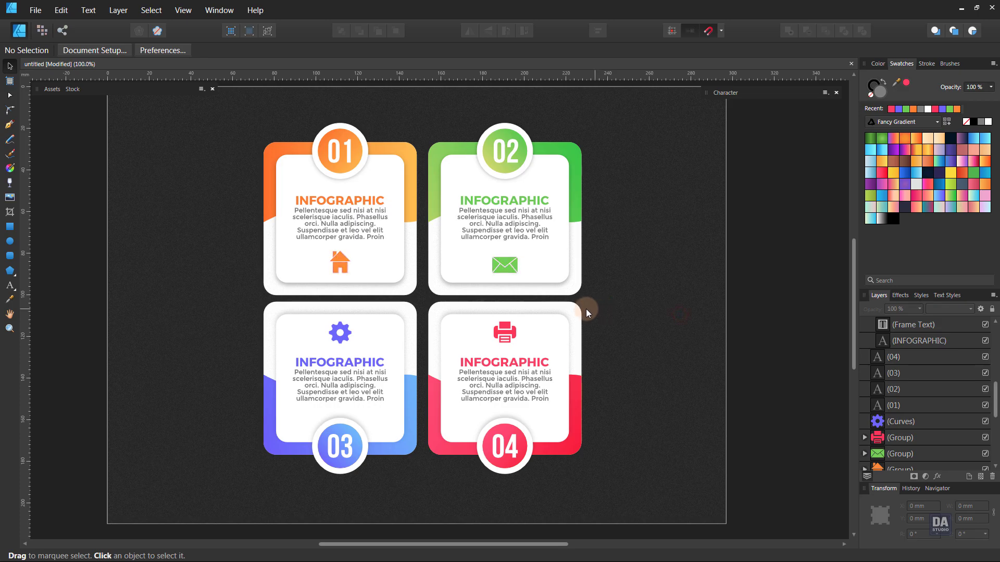
click(509, 274)
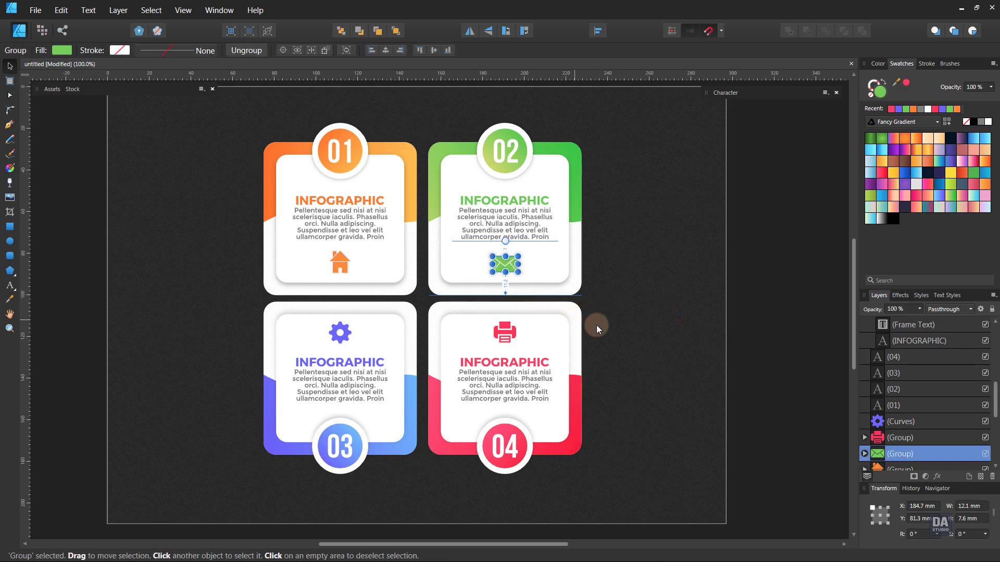
click(682, 333)
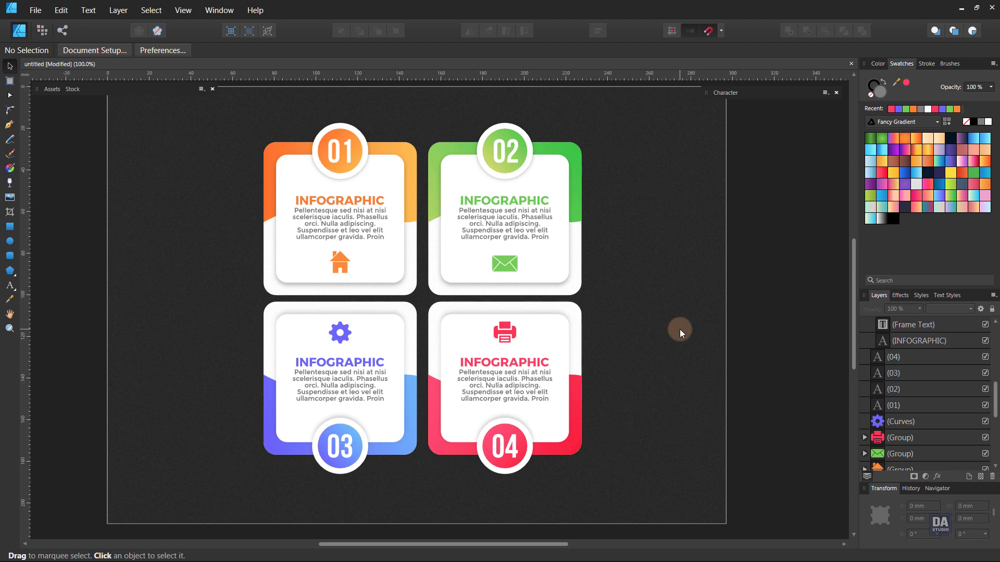
drag(679, 329, 681, 336)
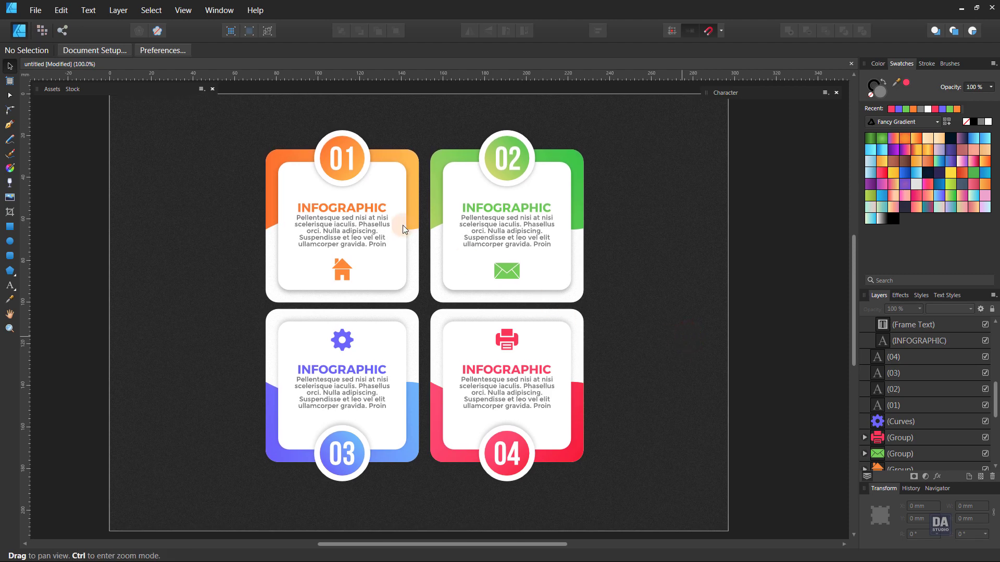
- Shift all 16 objects of the four-card layout slightly down the page
drag(236, 110, 650, 499)
drag(492, 342, 486, 349)
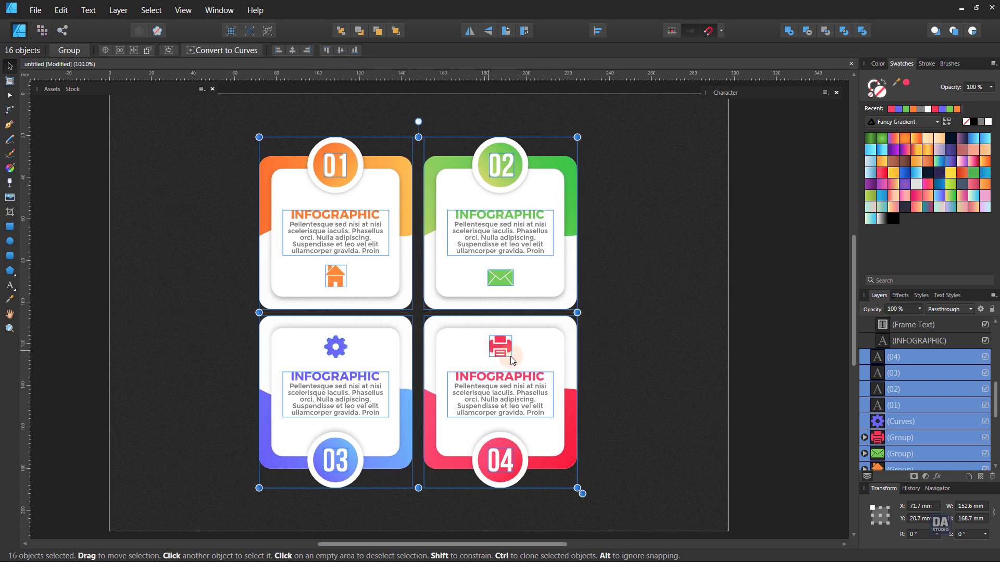
click(645, 365)
drag(608, 381, 615, 383)
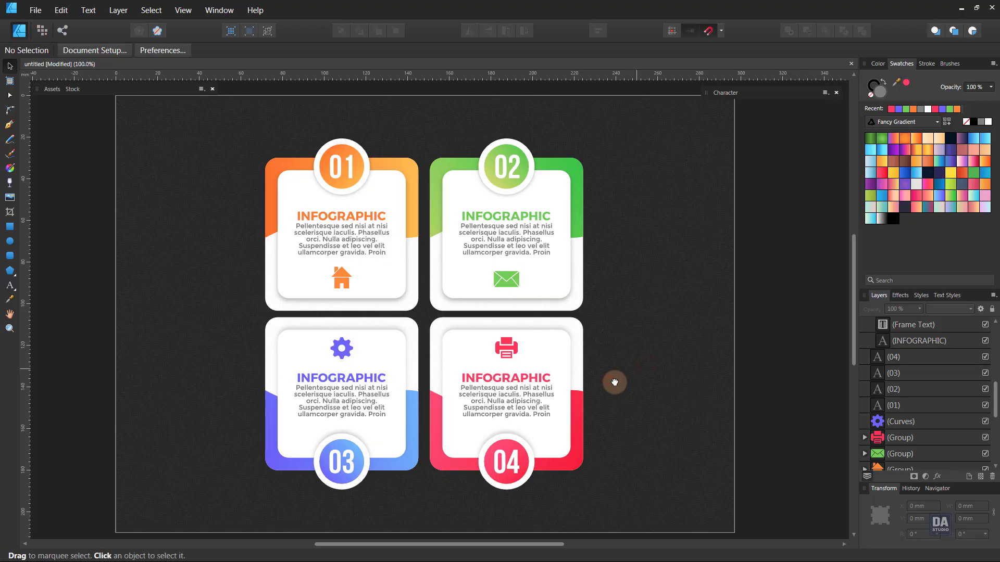